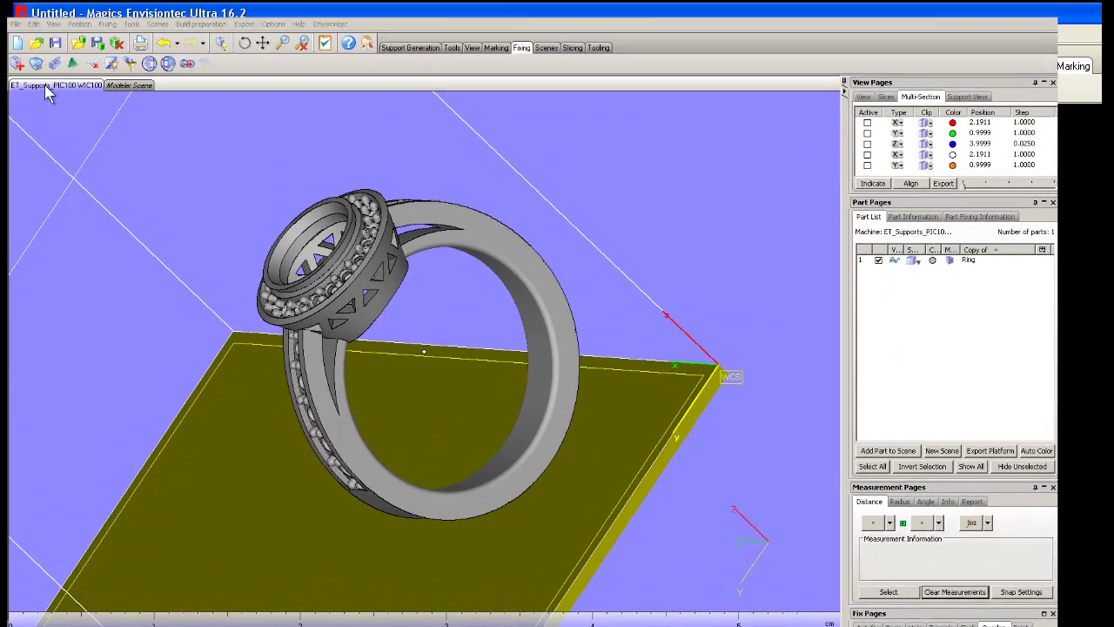
Generate supports for the ring in the ET_Supports_PIC100 WIC100 scene
right_click(61, 170)
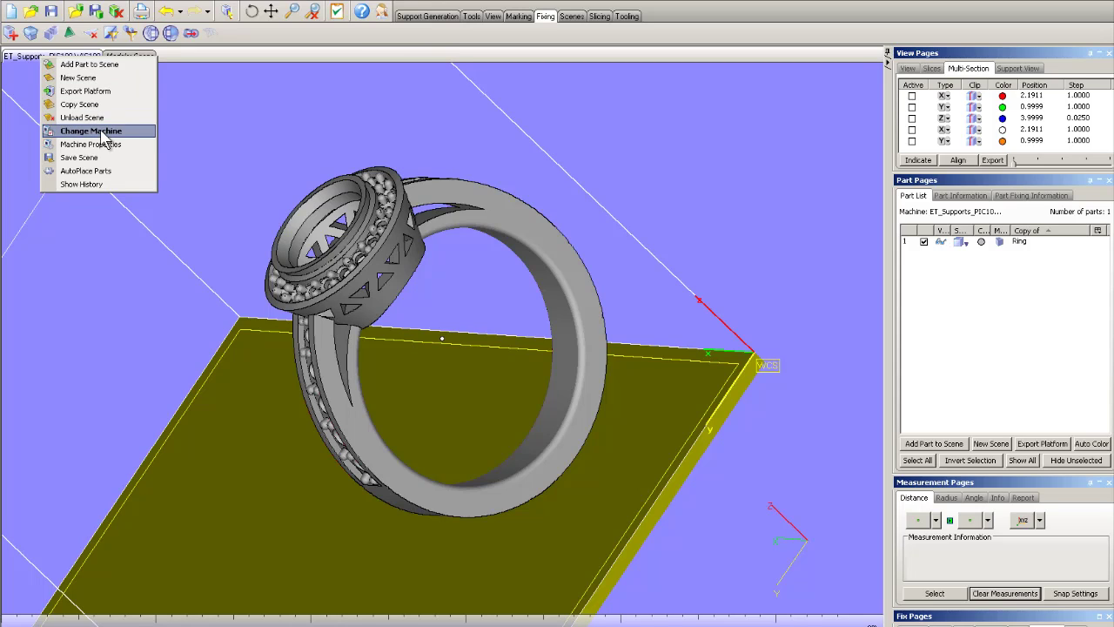
left_click(193, 133)
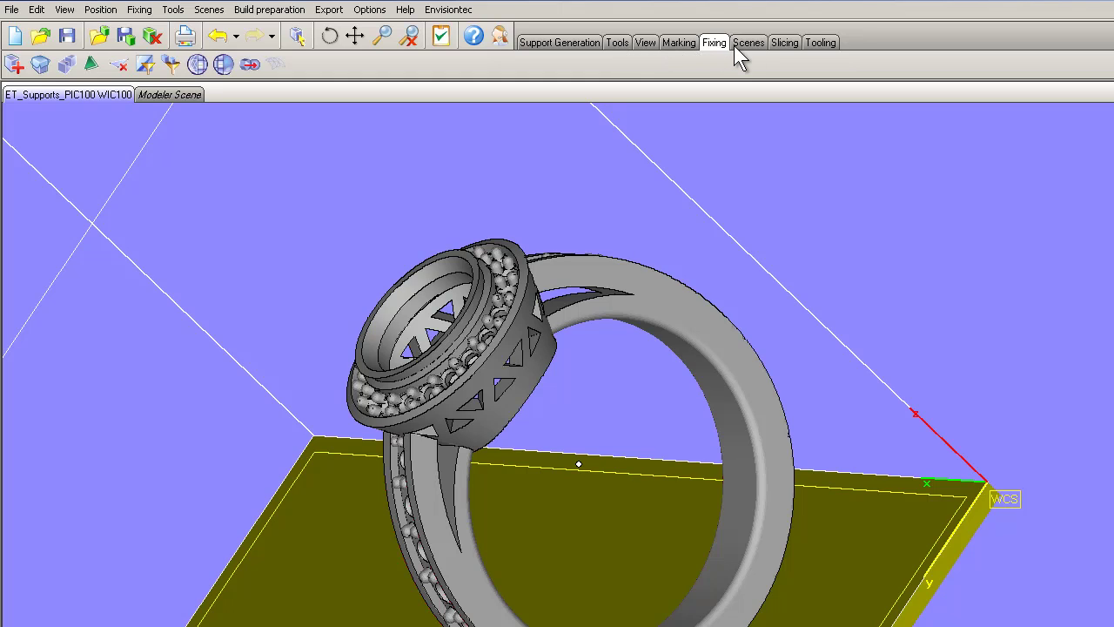
left_click(557, 42)
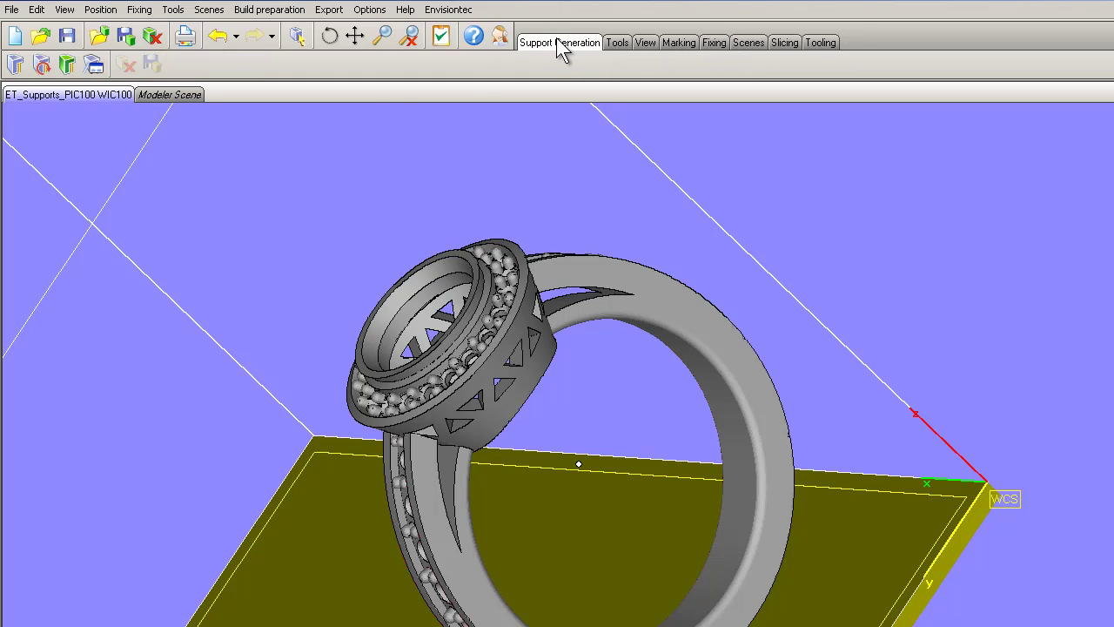
left_click(15, 64)
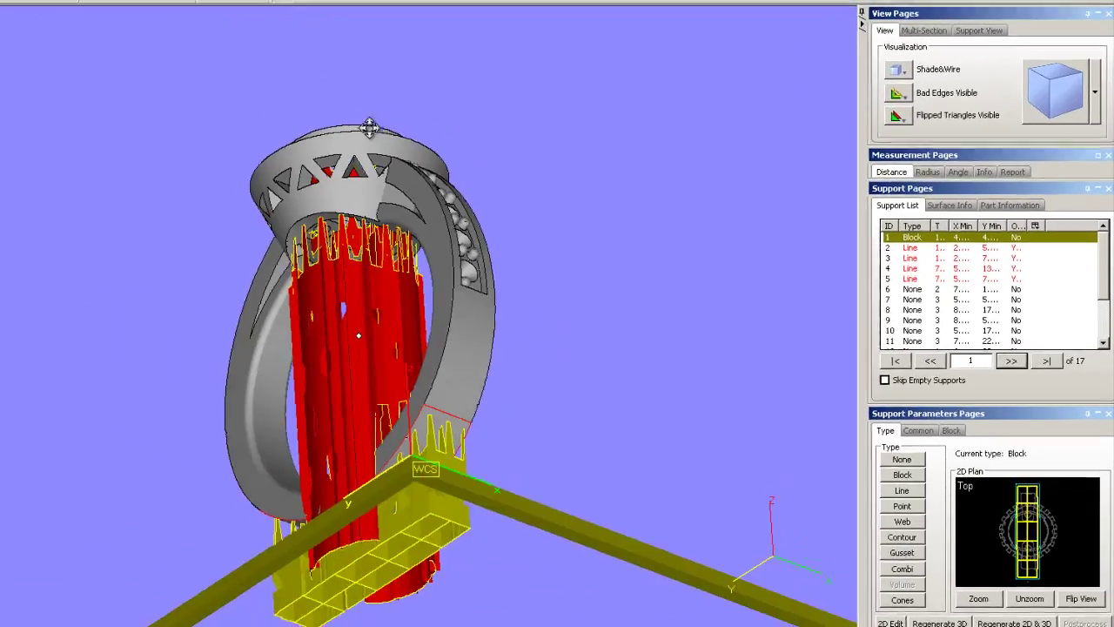
Turn off the display of all supports so that only the selected block support 1 is shown on the ring
right_click_drag(369, 128, 352, 172)
right_click_drag(218, 131, 202, 90)
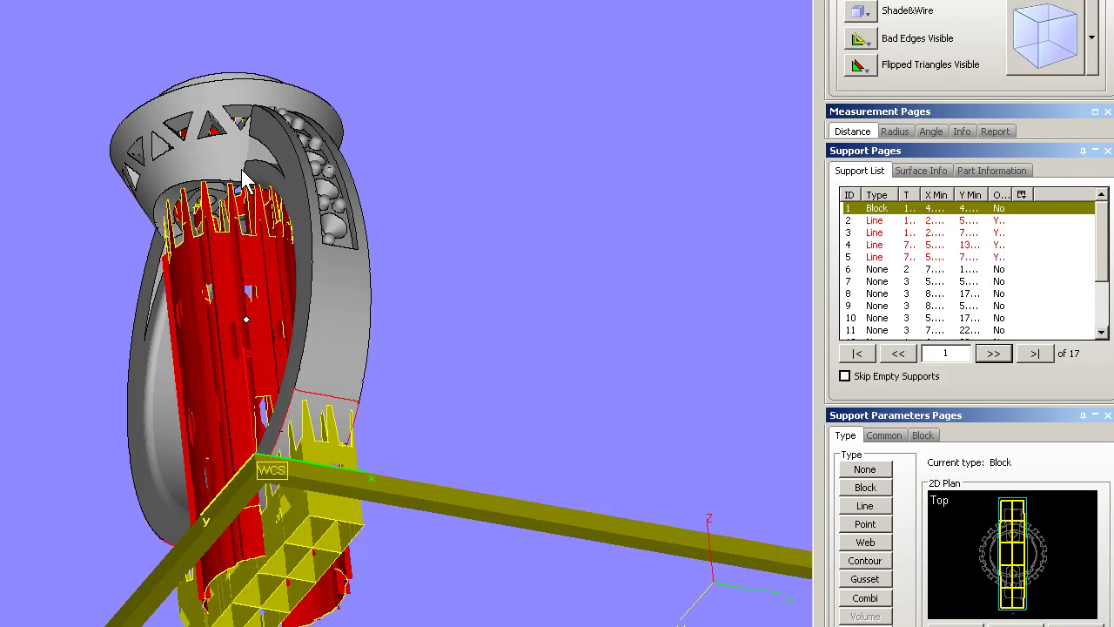
right_click_drag(323, 374, 338, 492)
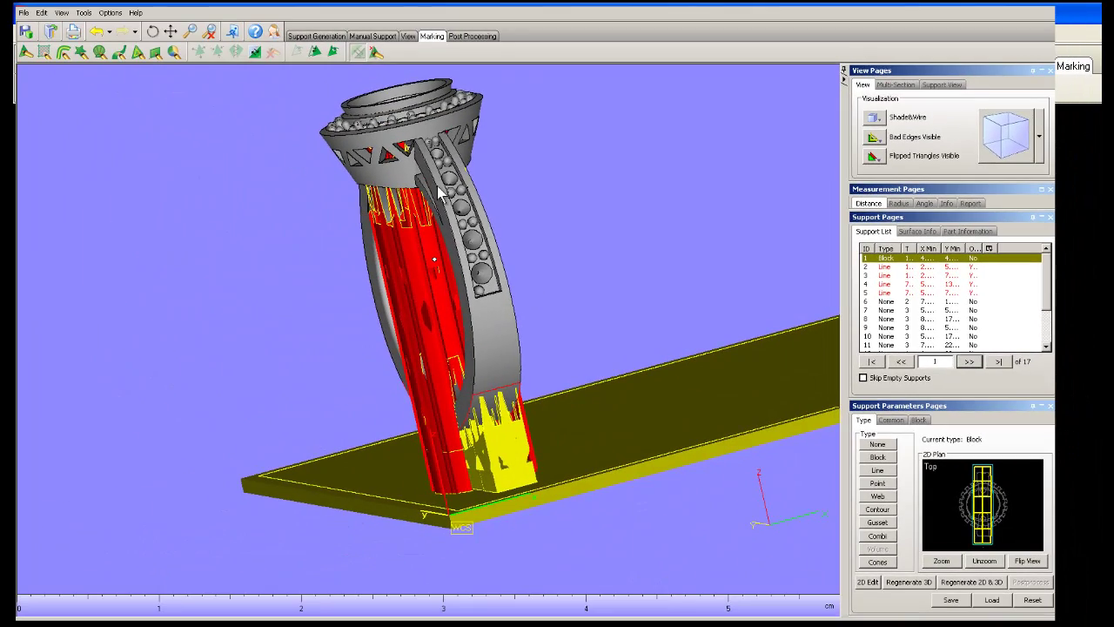
left_click(190, 31)
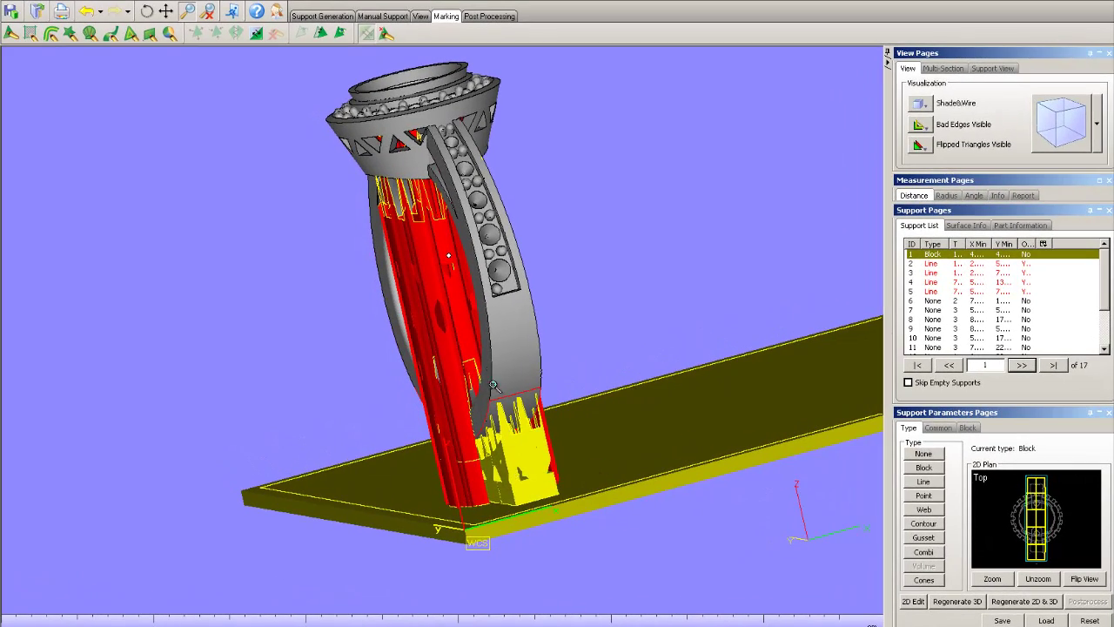
left_click(449, 255)
left_click(310, 19)
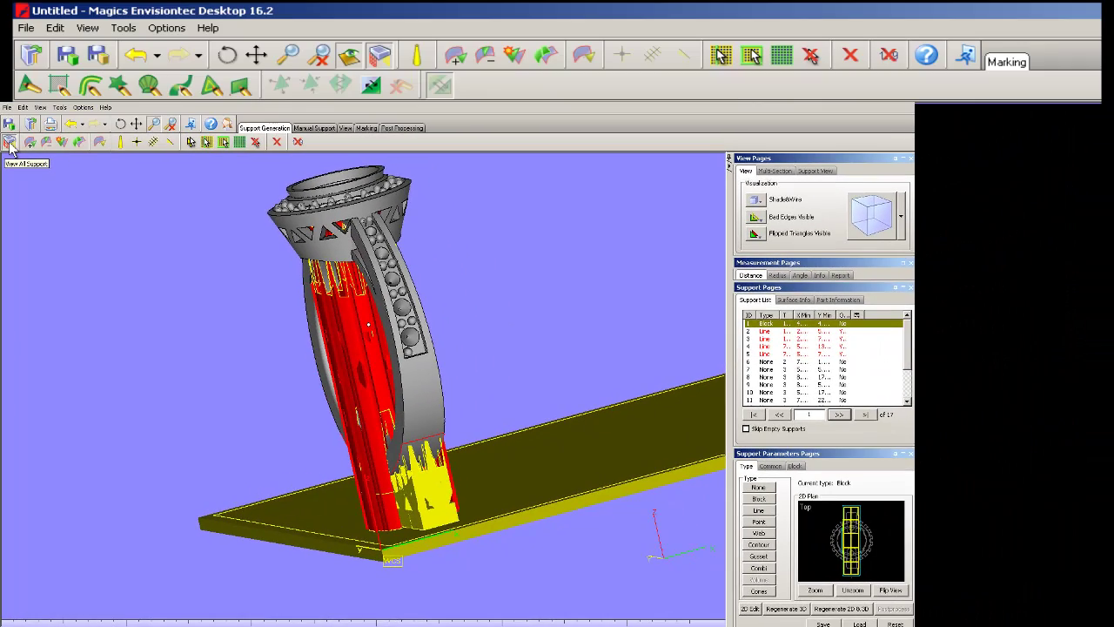
left_click(9, 144)
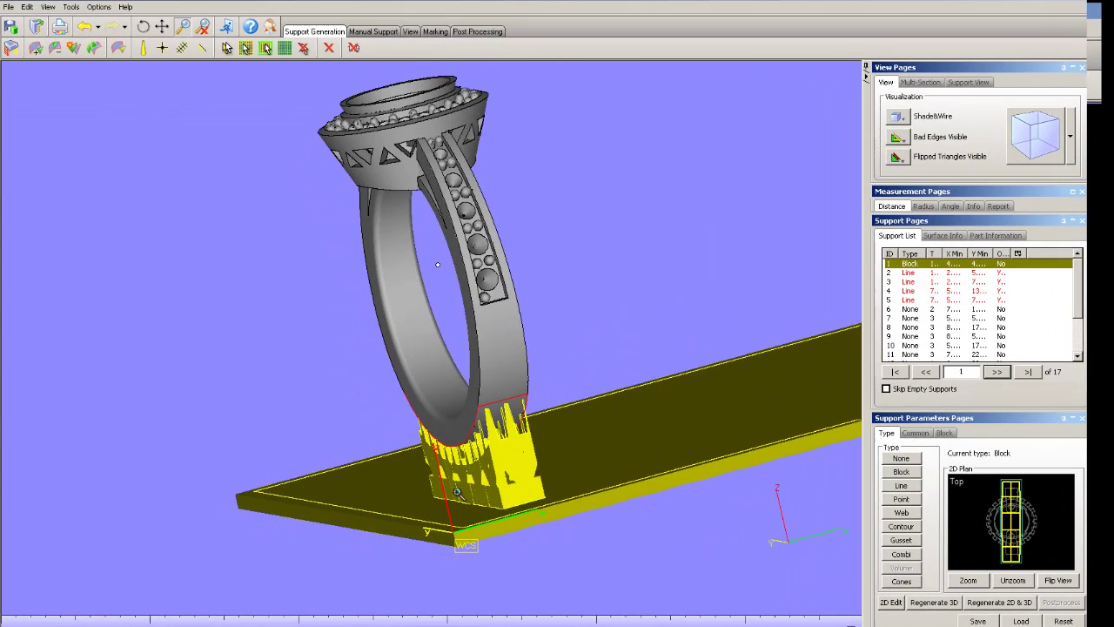
Go through the listed supports and examine line support 2 closely along the lower part of the ring's shank
left_click(912, 317)
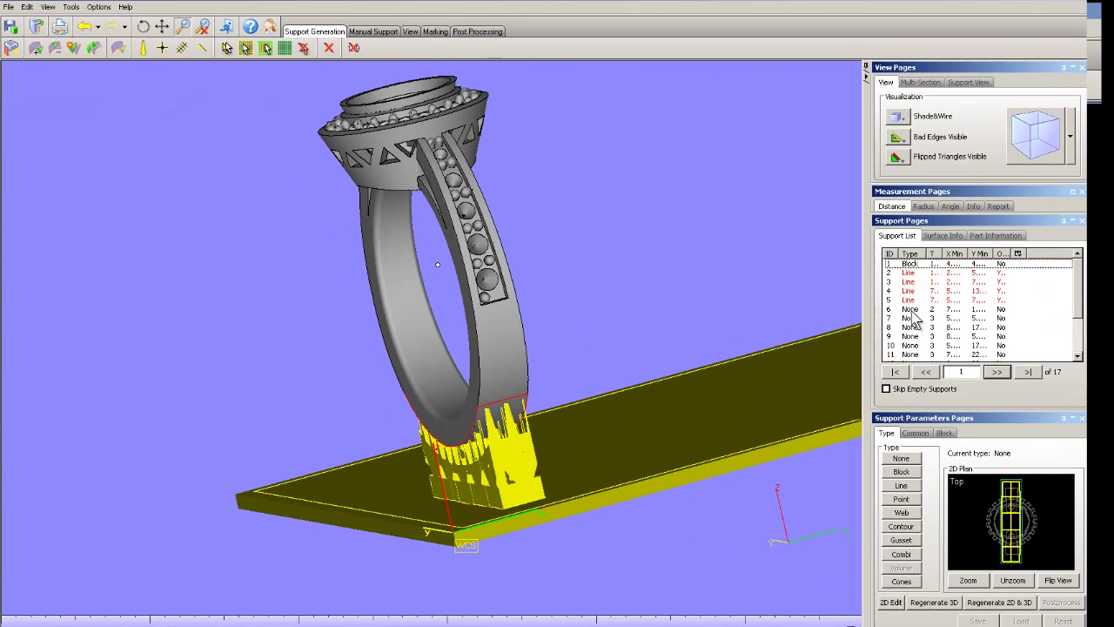
left_click(910, 300)
left_click(910, 282)
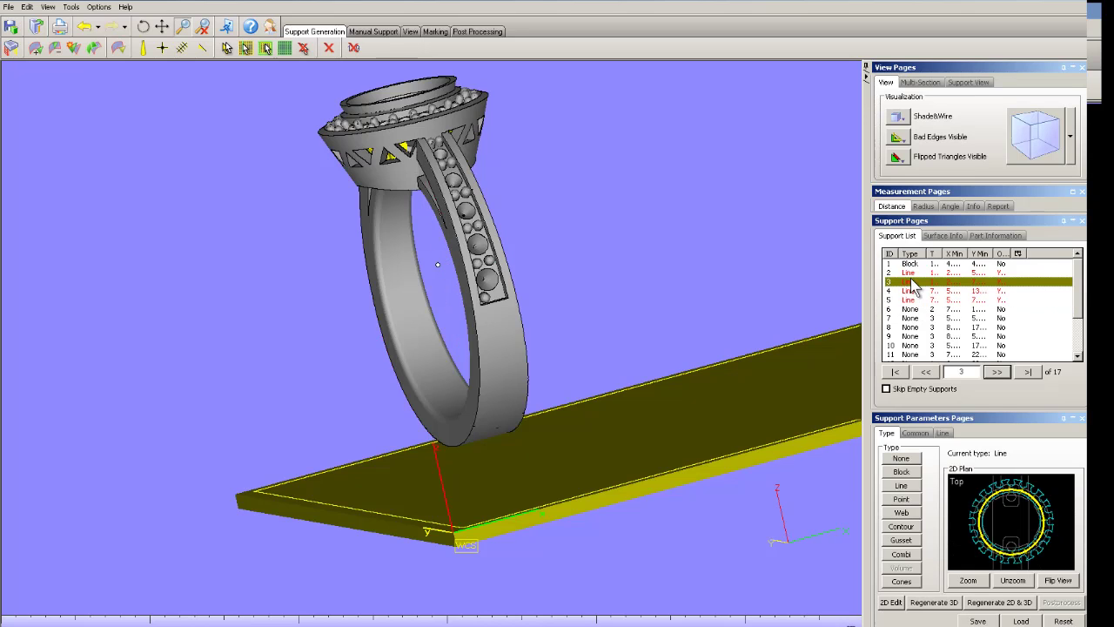
left_click(908, 273)
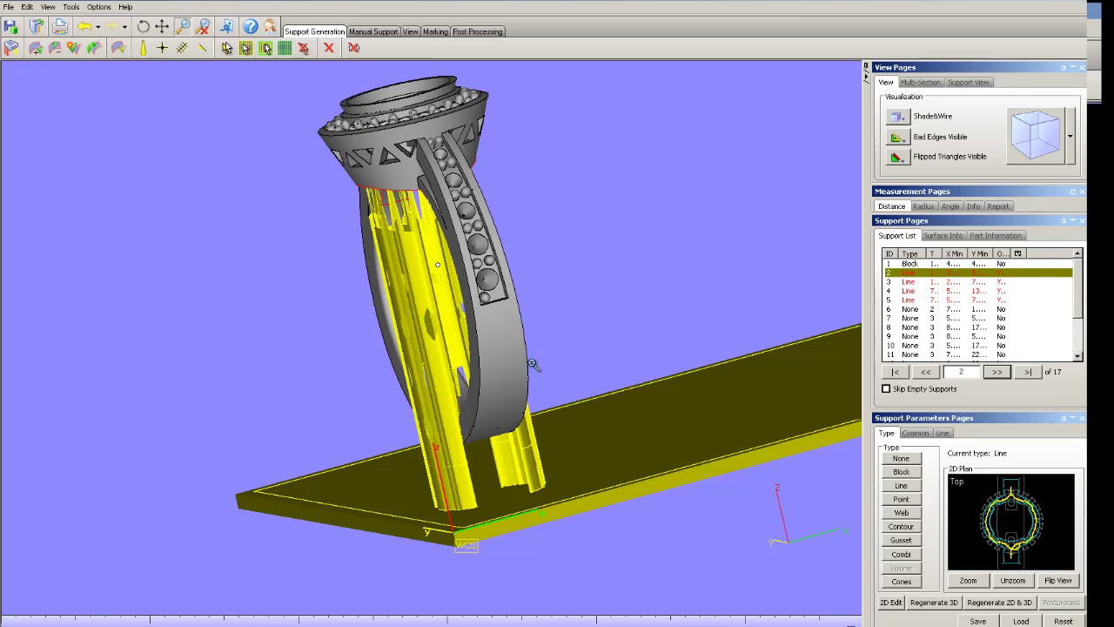
right_click_drag(401, 414, 383, 406)
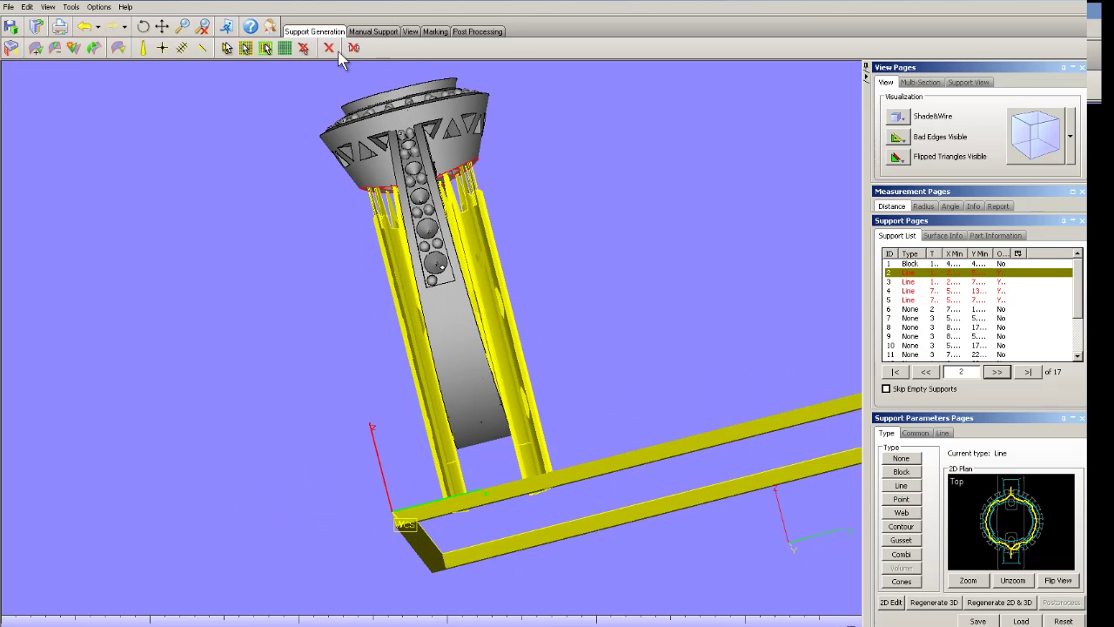
left_click(183, 26)
left_click_drag(421, 380, 487, 459)
right_click_drag(466, 414, 503, 454)
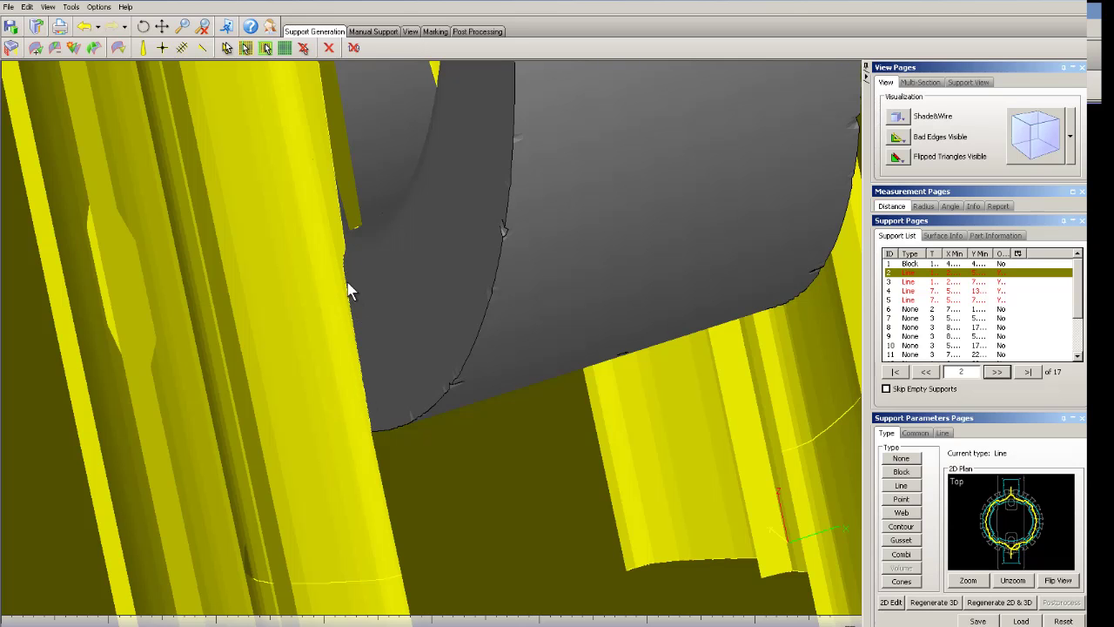
right_click_drag(376, 307, 361, 327)
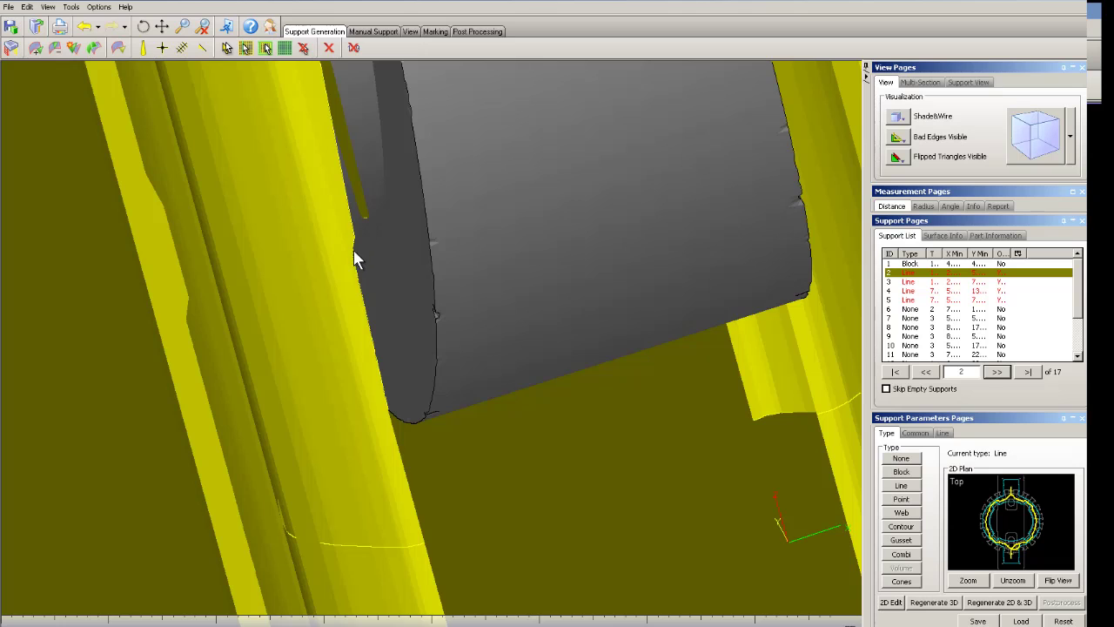
mouse_move(424, 351)
right_mouse_down()
mouse_move(423, 363)
mouse_move(415, 356)
mouse_move(427, 356)
right_mouse_up()
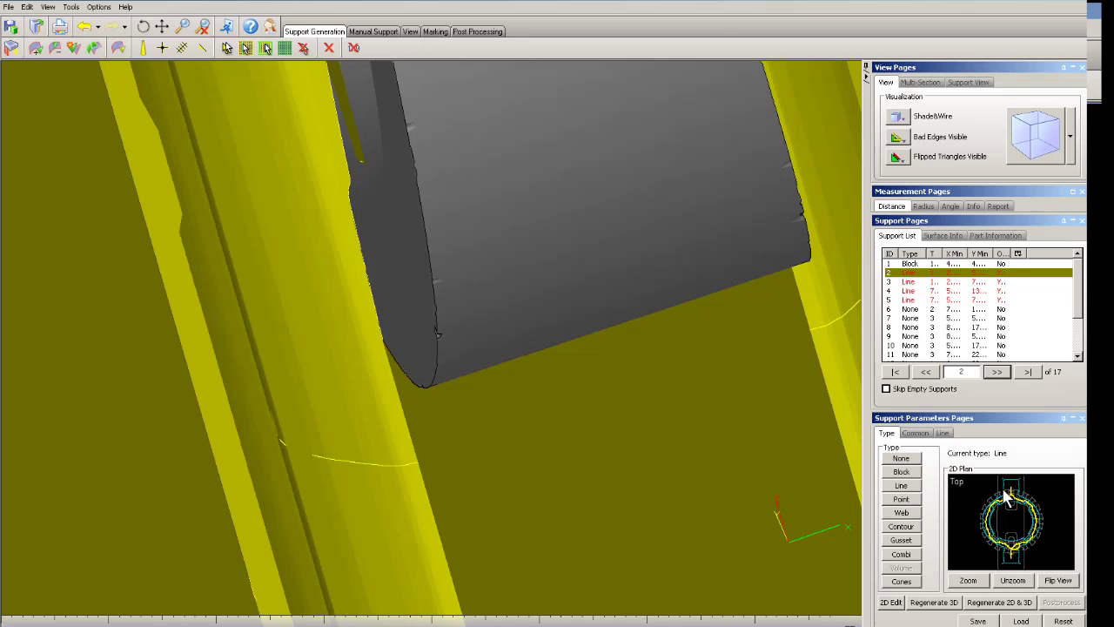
In the 2D editor, cut the central portion out of line support 2, leaving only its two outer side arcs
left_click(892, 602)
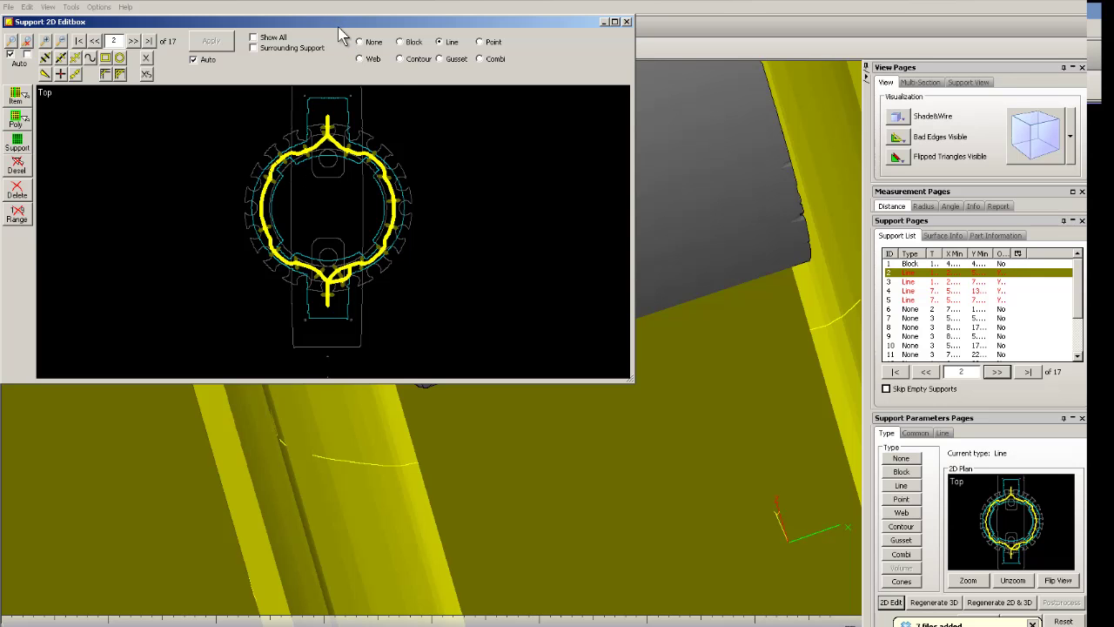
left_click_drag(339, 27, 784, 145)
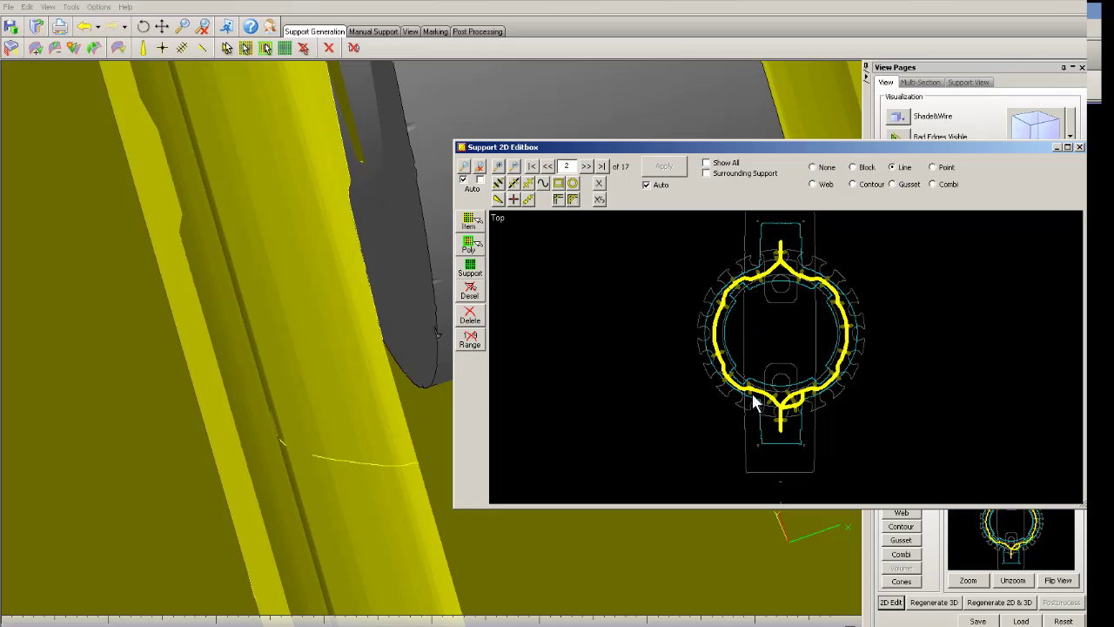
left_click(599, 185)
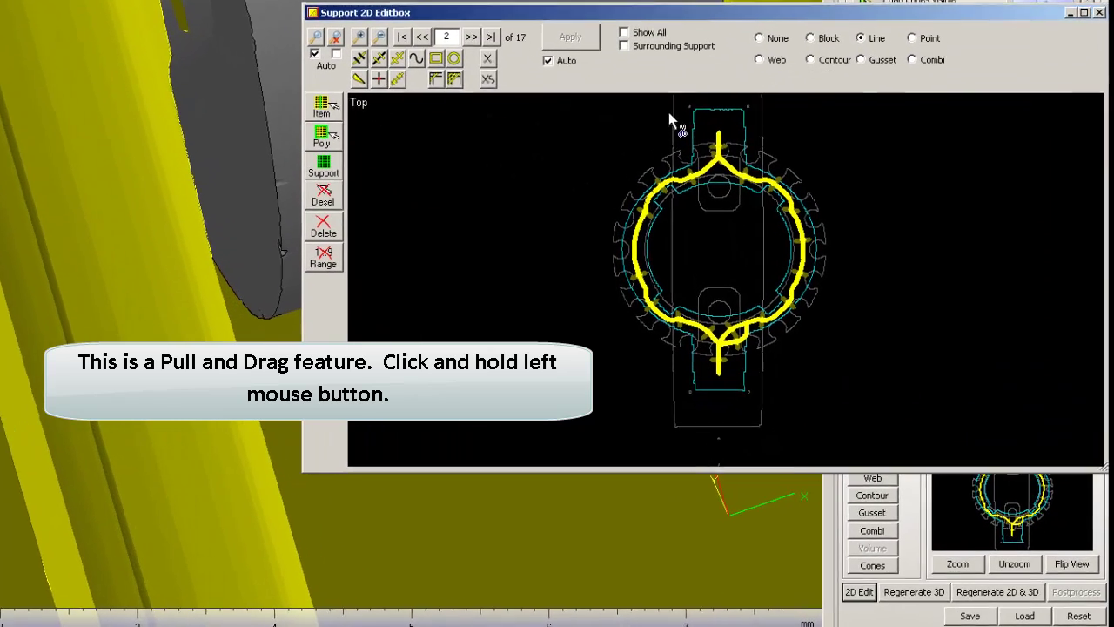
left_click_drag(741, 227, 826, 349)
left_click_drag(763, 247, 759, 392)
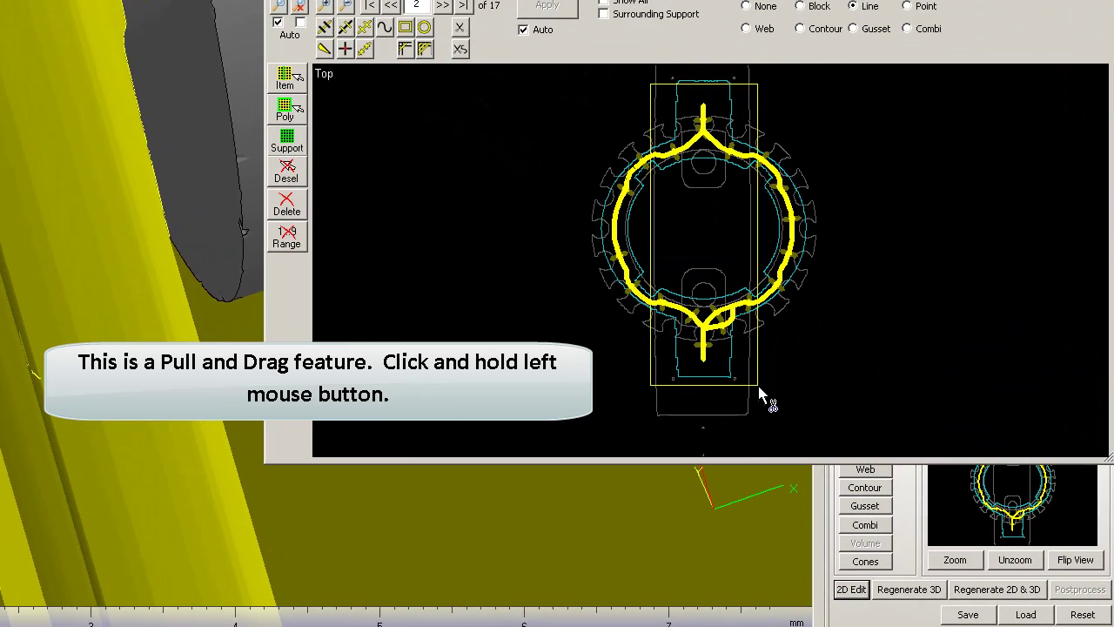
left_click(696, 178)
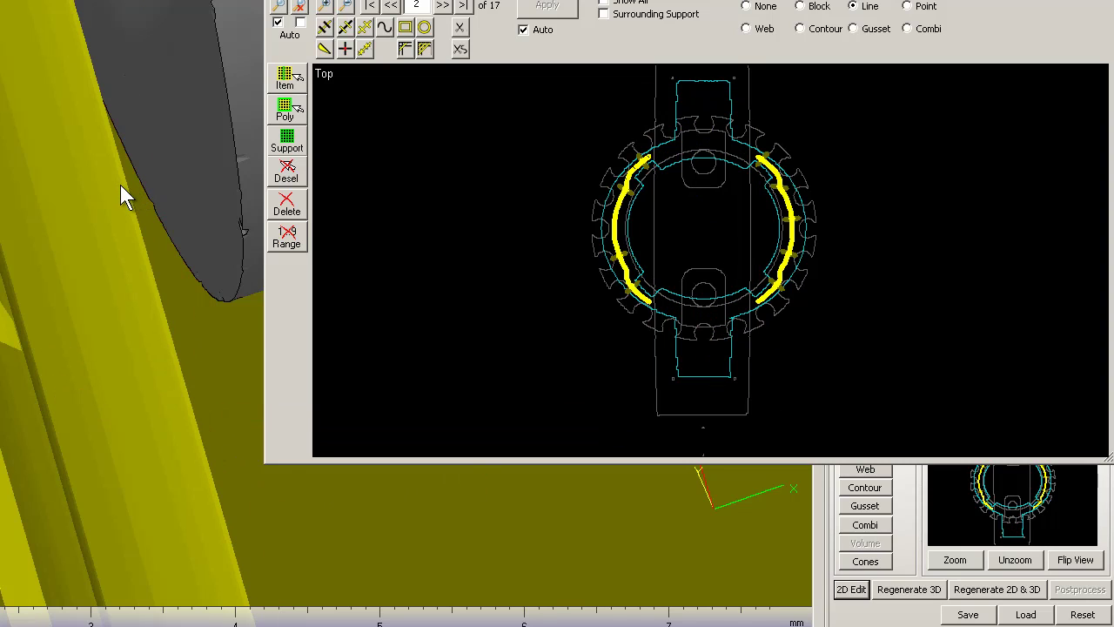
right_click_drag(129, 230, 113, 223)
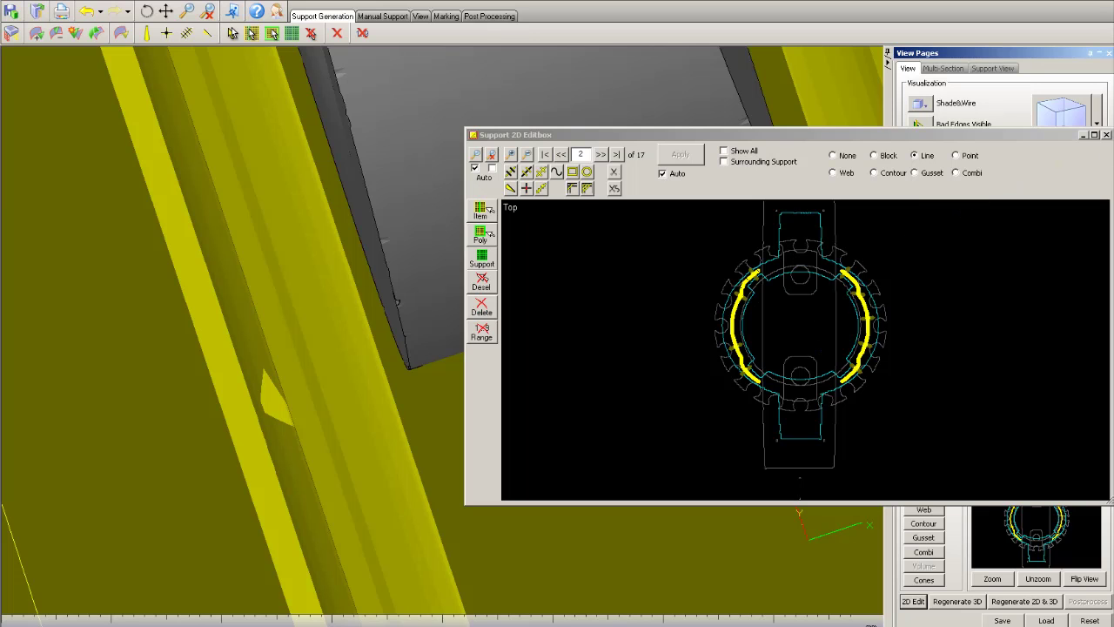
left_click(1106, 135)
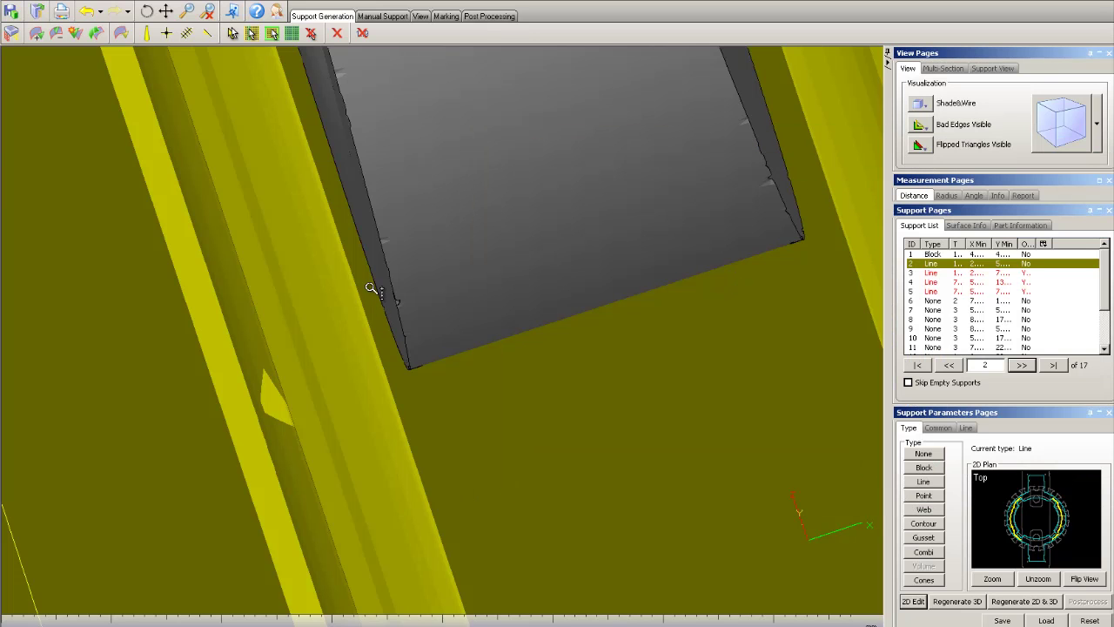
Activate a Z section through the ring and clip away the part above the section plane
scroll(372, 290, "up", 2)
scroll(371, 289, "down", 5)
right_click_drag(370, 184, 416, 214)
right_click_drag(340, 229, 324, 209)
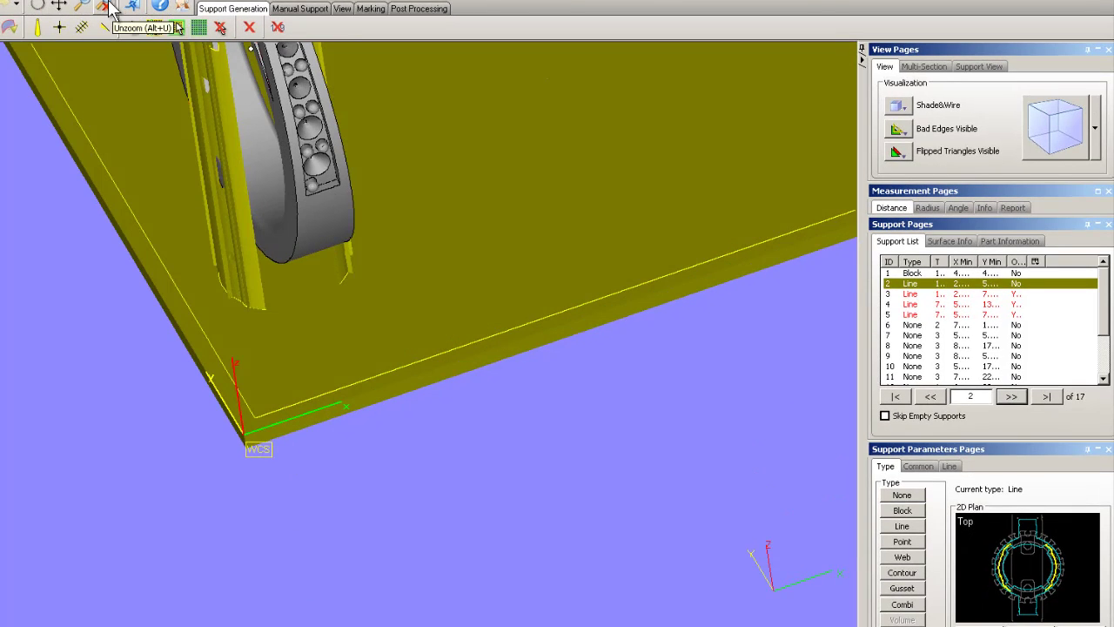
left_click(107, 7)
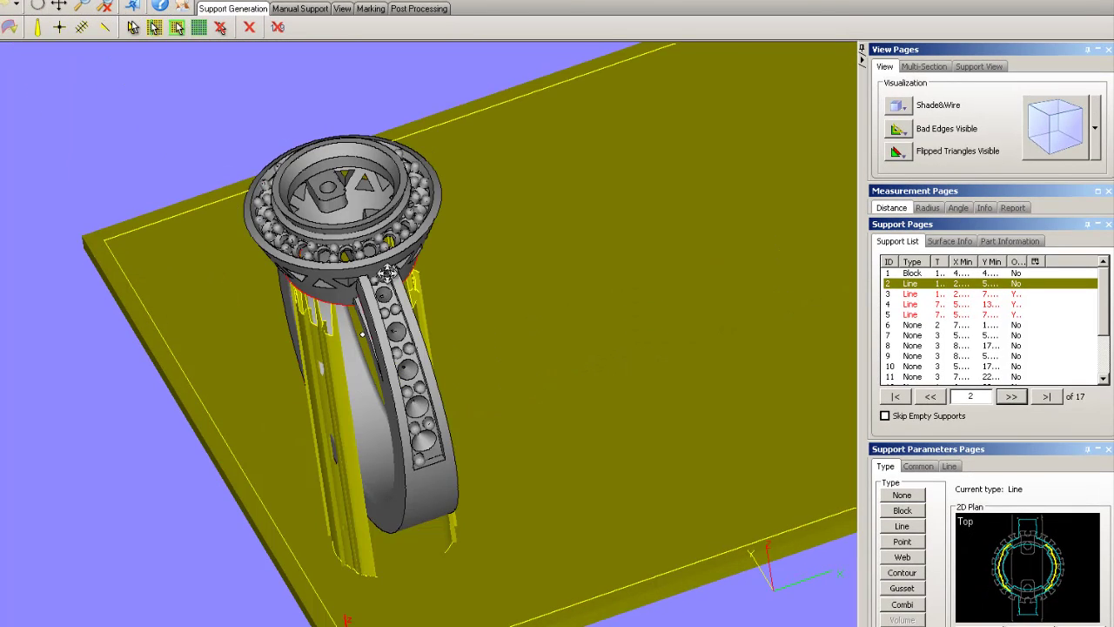
right_click_drag(392, 309, 386, 124)
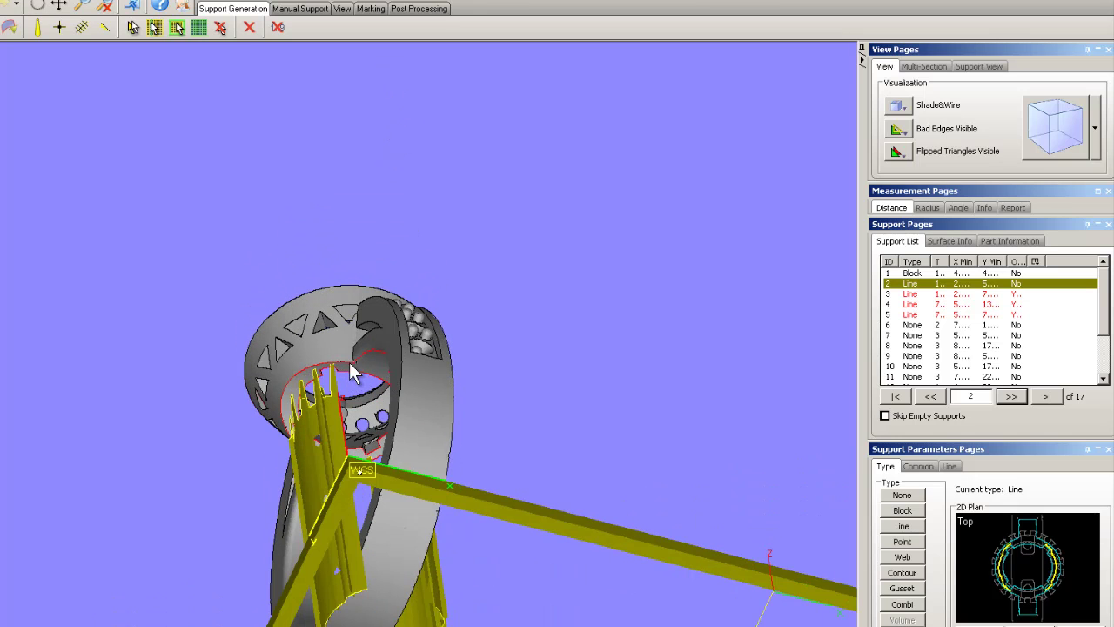
right_click_drag(362, 439, 433, 475)
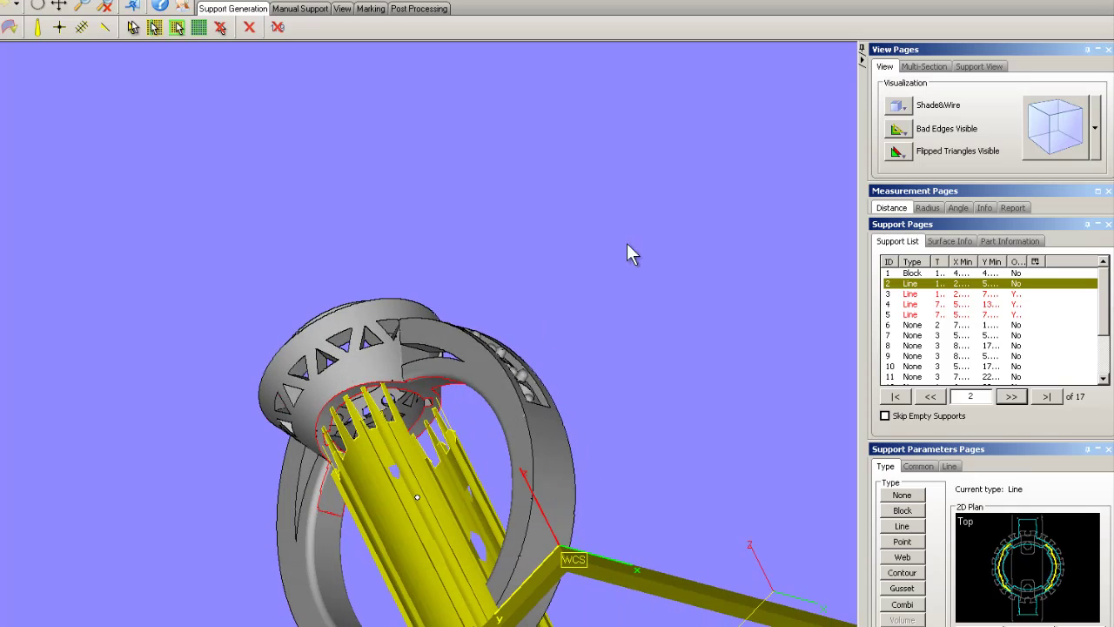
left_click(923, 67)
left_click(889, 122)
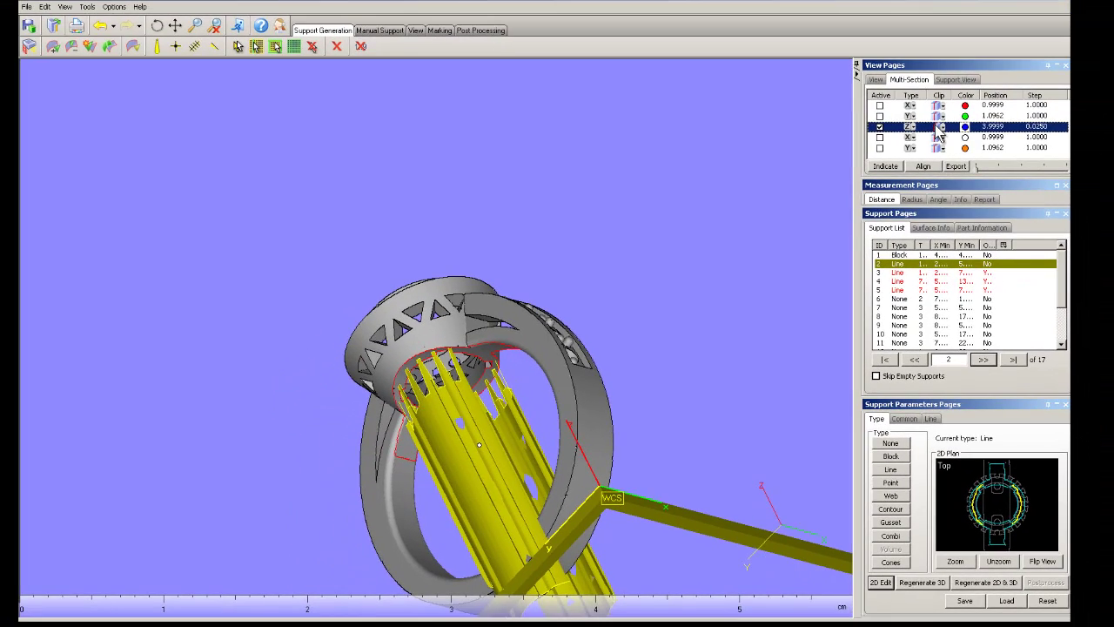
left_click(938, 127)
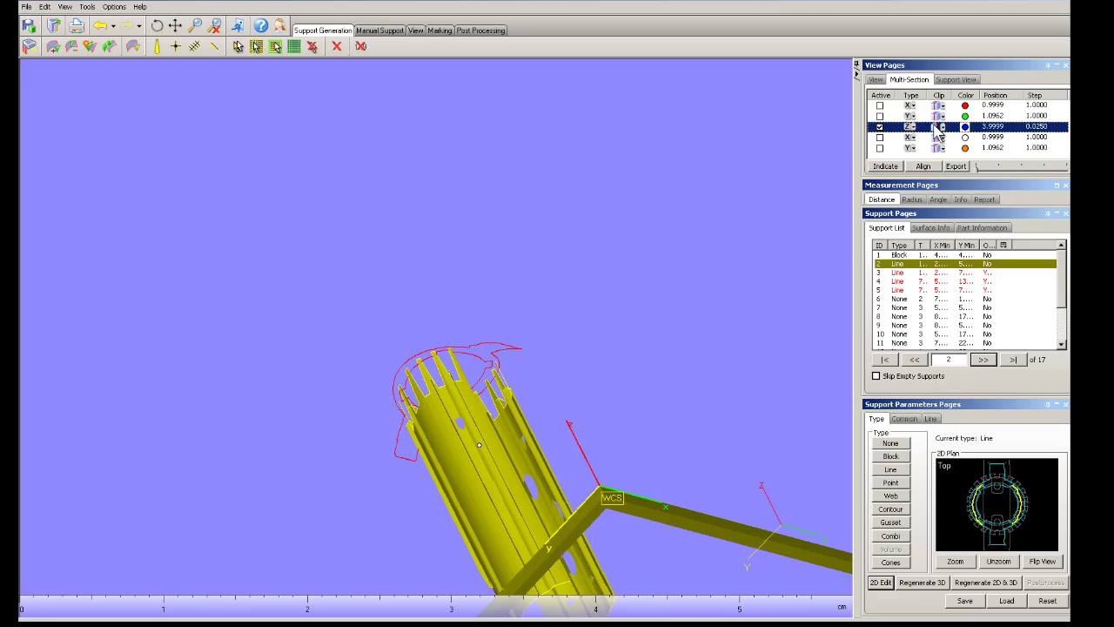
Step the Z section upward in 0.025 increments to position 4.9749 to inspect the lowest layers
key("Right")
key("Right")
key("Right")
key("Right")
key("Right")
key("Right")
key("Right")
key("Right")
key("Right")
key("Right")
key("Right")
key("Right")
key("Right")
right_click_drag(525, 471, 547, 518)
key("Right")
key("Right")
key("Right")
key("Right")
key("Right")
key("Right")
key("Right")
key("Right")
key("Right")
key("Right")
key("Right")
key("Right")
key("Right")
key("Right")
key("Right")
key("Right")
key("Right")
key("Right")
key("Right")
key("Right")
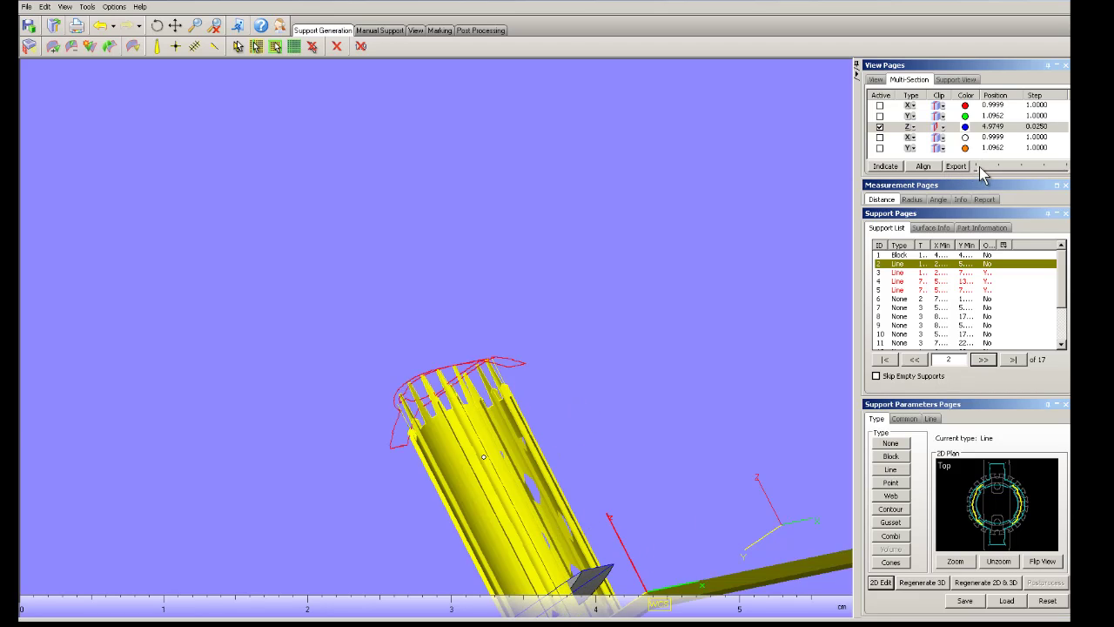
Raise the Z section to 21.6601 and step it up to 22.6851 to inspect the layers at the tips of line support 2
left_click_drag(979, 166, 1043, 171)
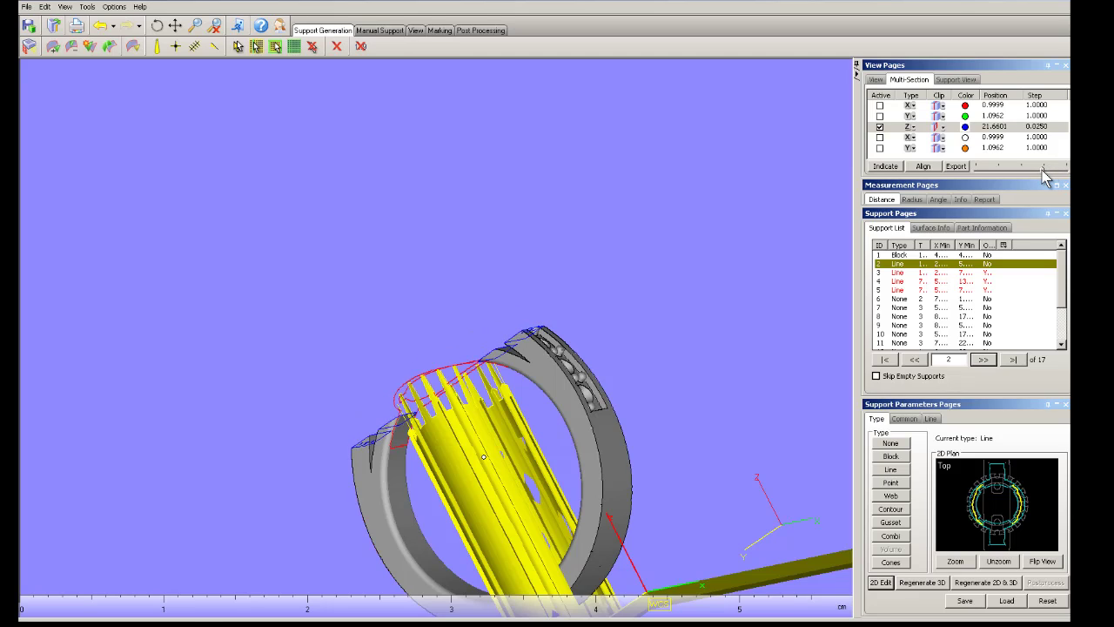
key("Right")
key("Right")
key("Right")
key("Right")
key("Right")
key("Right")
key("Right")
key("Right")
key("Right")
key("Right")
key("Right")
key("Right")
key("Right")
key("Right")
key("Right")
key("Right")
key("Right")
key("Right")
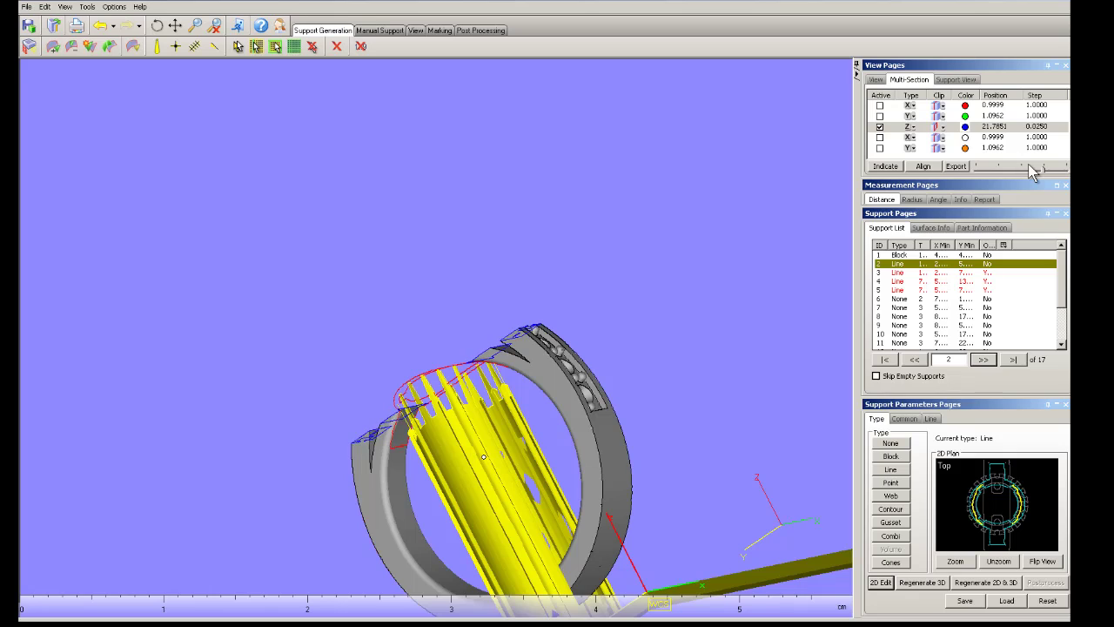
key("Right")
key("Right")
key("Right")
key("Right")
key("Right")
key("Right")
key("Right")
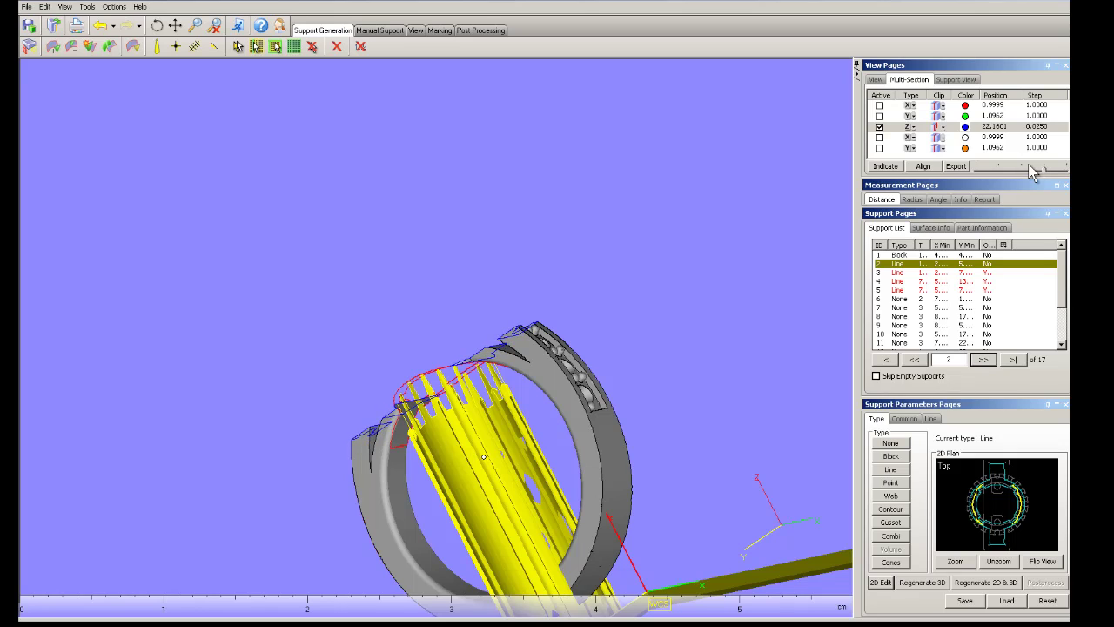
key("Right")
key("Right")
key("Right")
key("Right")
key("Right")
key("Right")
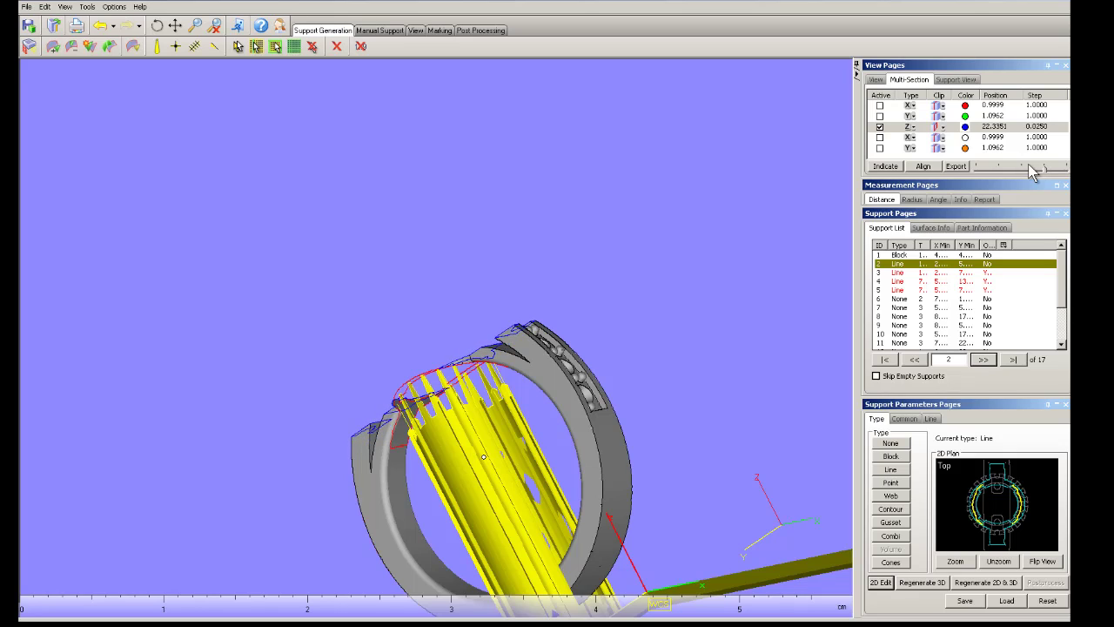
key("Right")
key("Right")
key("Right")
key("Right")
key("Right")
key("Right")
key("Right")
key("Right")
key("Right")
key("Right")
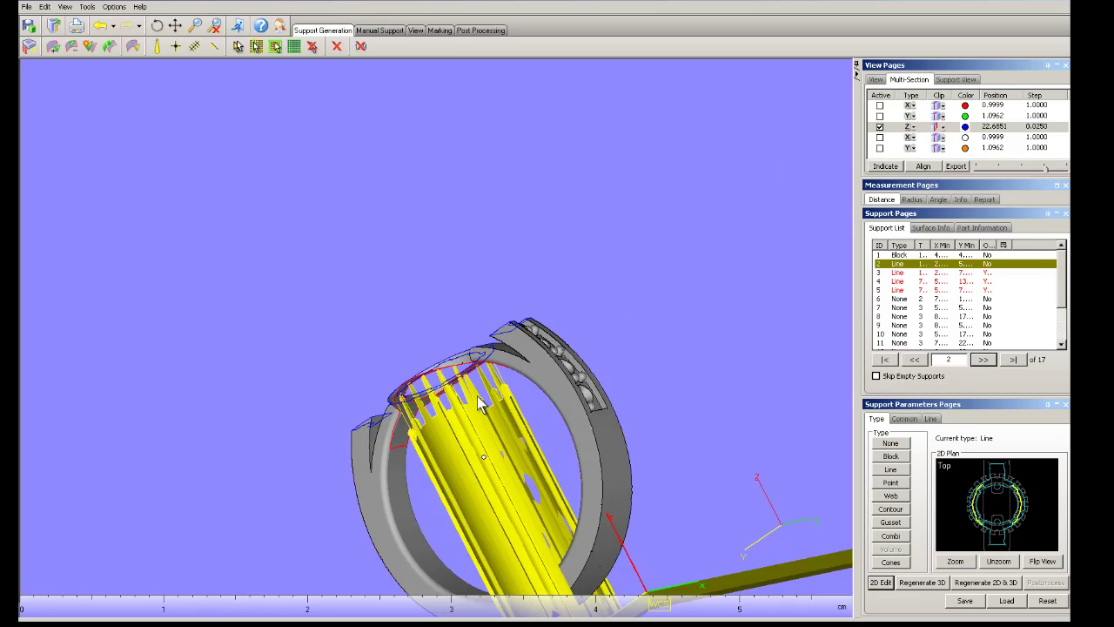
Examine the tips of line support 2 against the clipped edge of the ring's head from several angles
right_click_drag(477, 397, 427, 348)
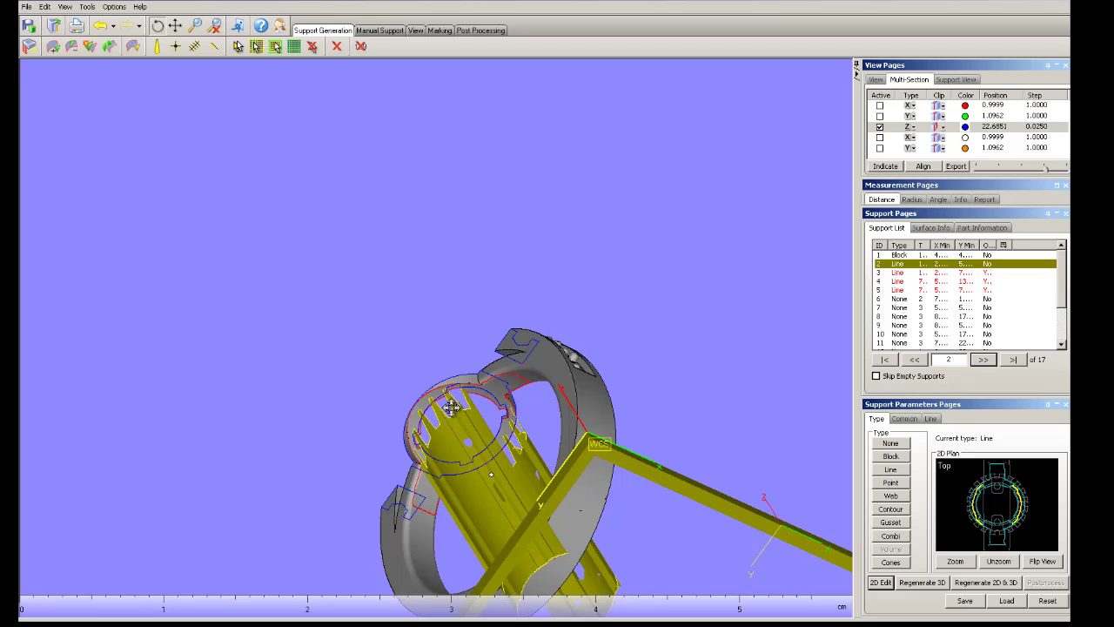
right_click_drag(448, 405, 504, 408)
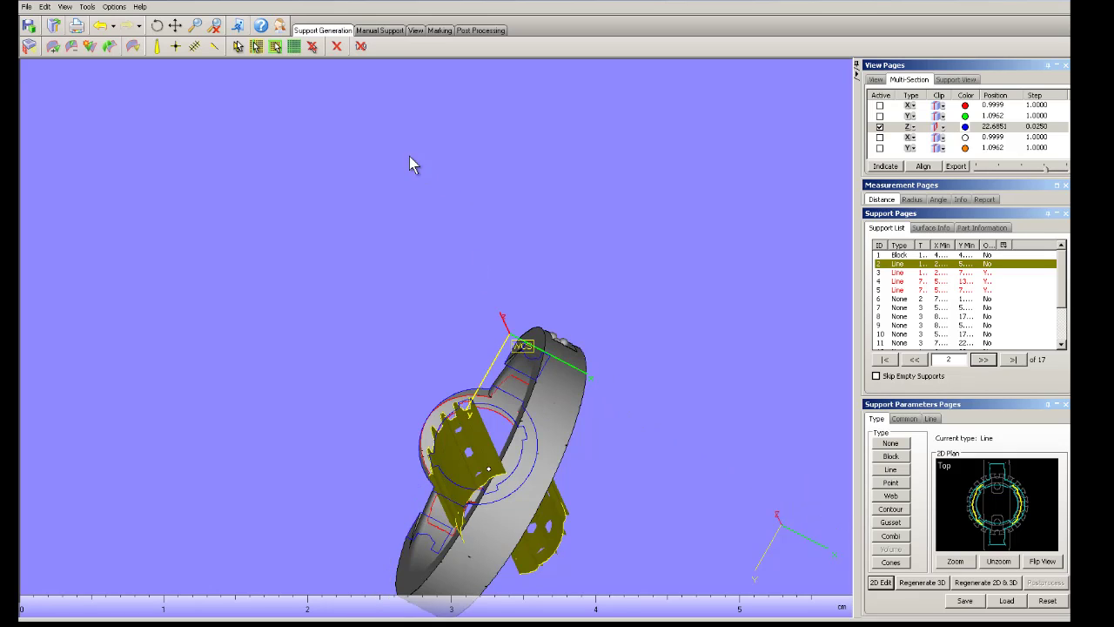
left_click(216, 29)
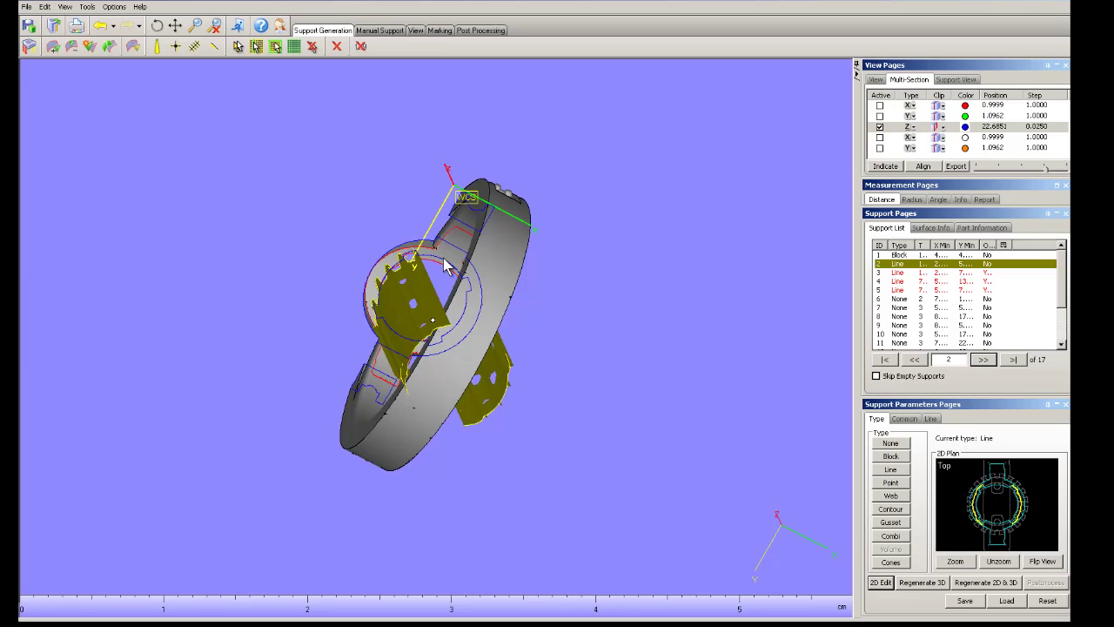
right_click_drag(424, 262, 417, 344)
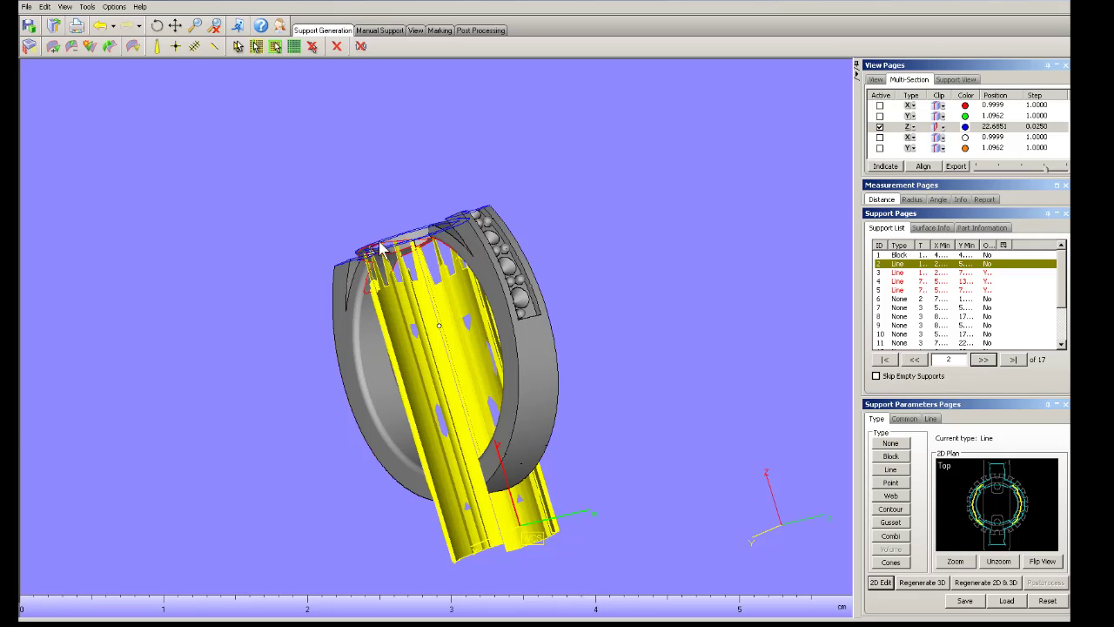
right_click_drag(402, 266, 470, 236)
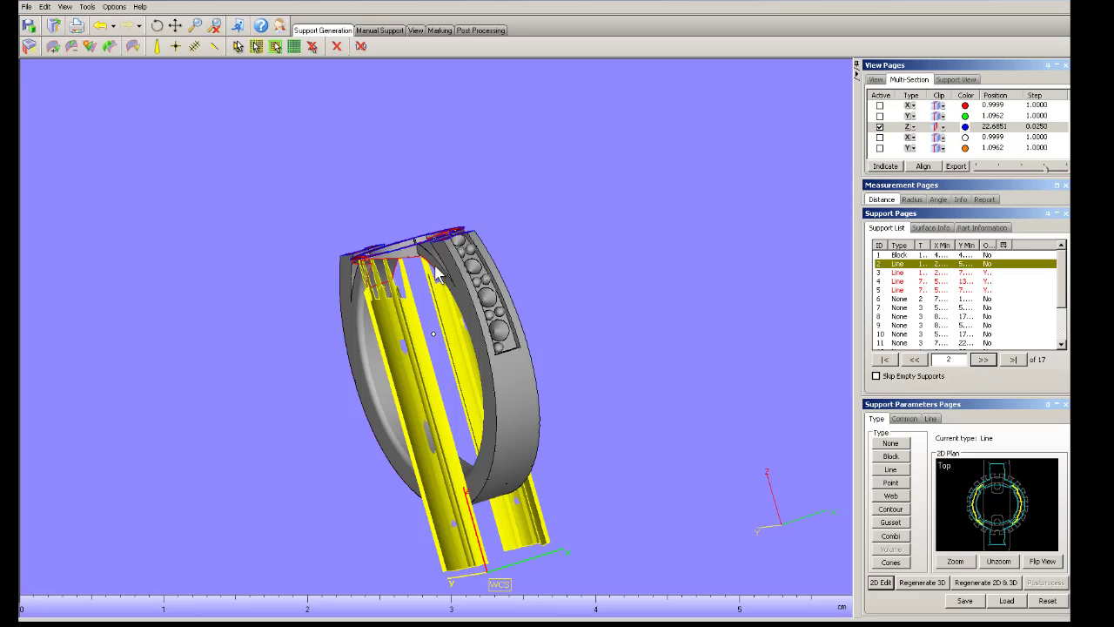
mouse_move(438, 260)
right_mouse_down()
mouse_move(436, 231)
mouse_move(439, 240)
right_mouse_up()
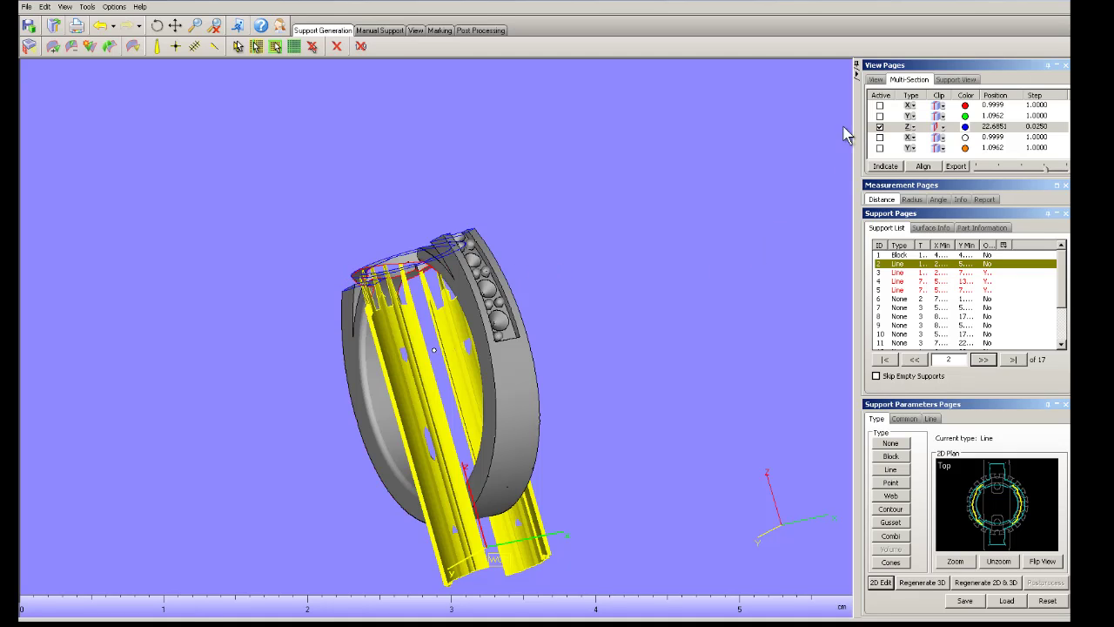
Switch to a standard side view and inspect the two arcs of line support 2 beneath the clipped head
left_click(876, 80)
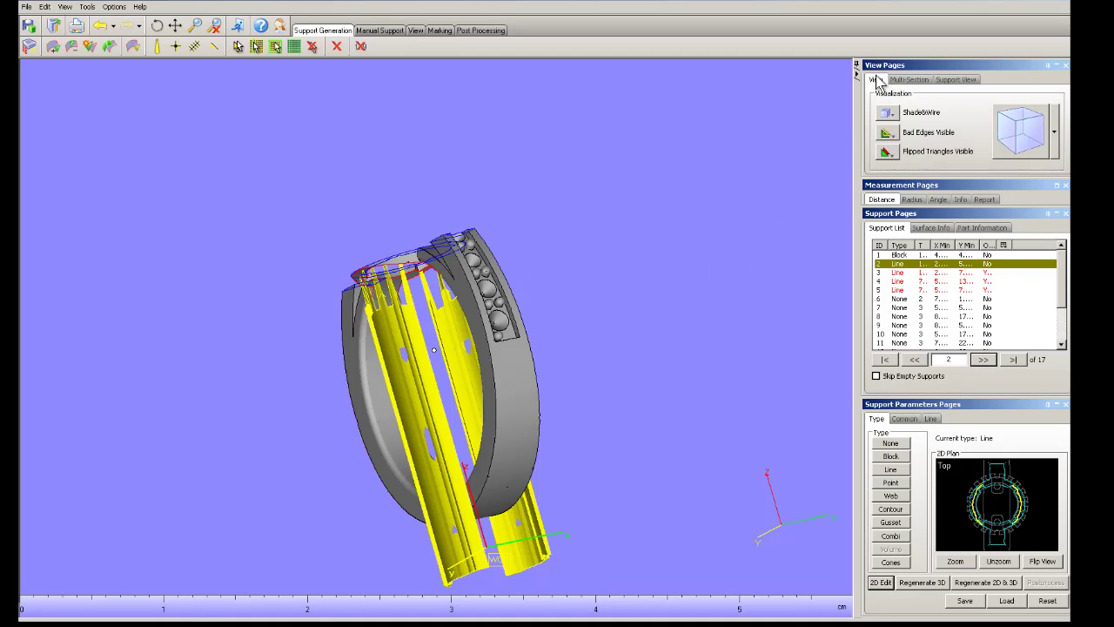
left_click(1031, 141)
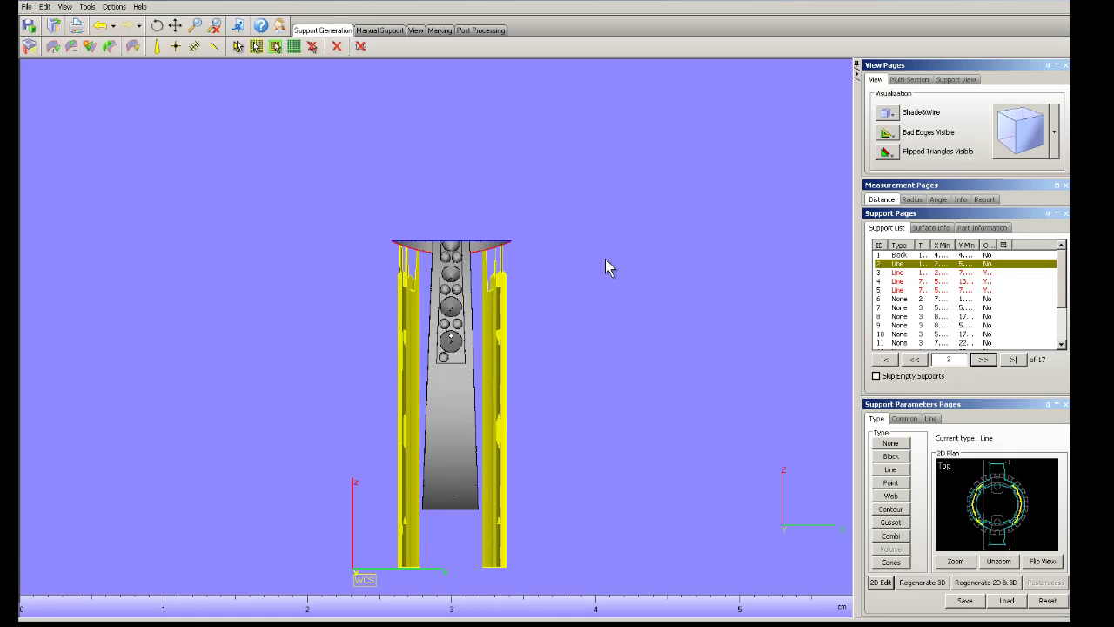
right_click_drag(450, 458, 410, 356)
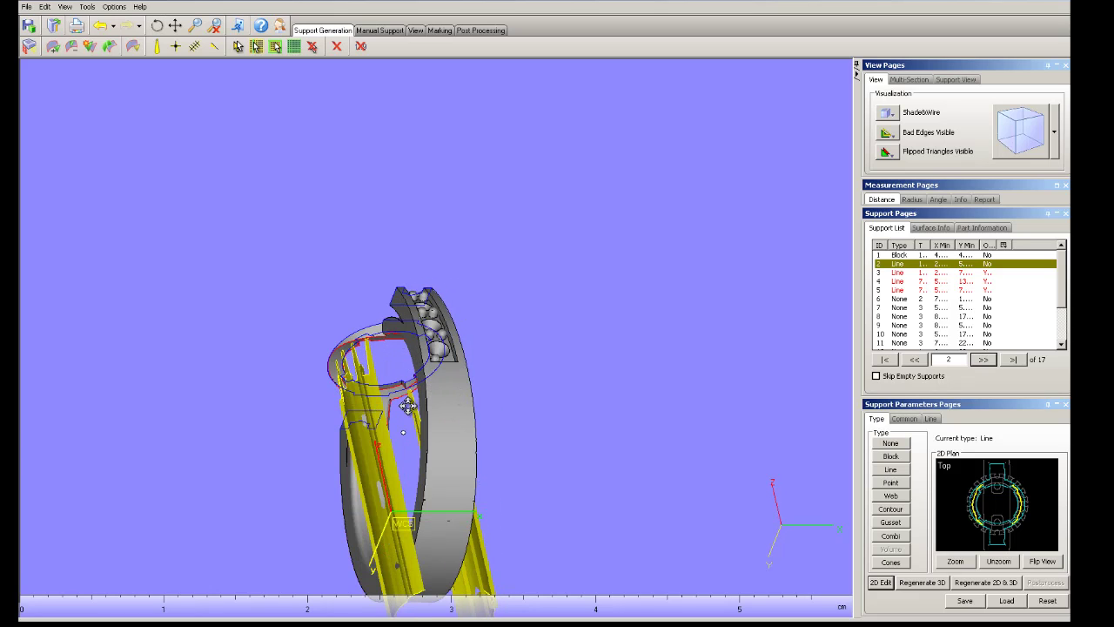
right_click_drag(407, 406, 411, 432)
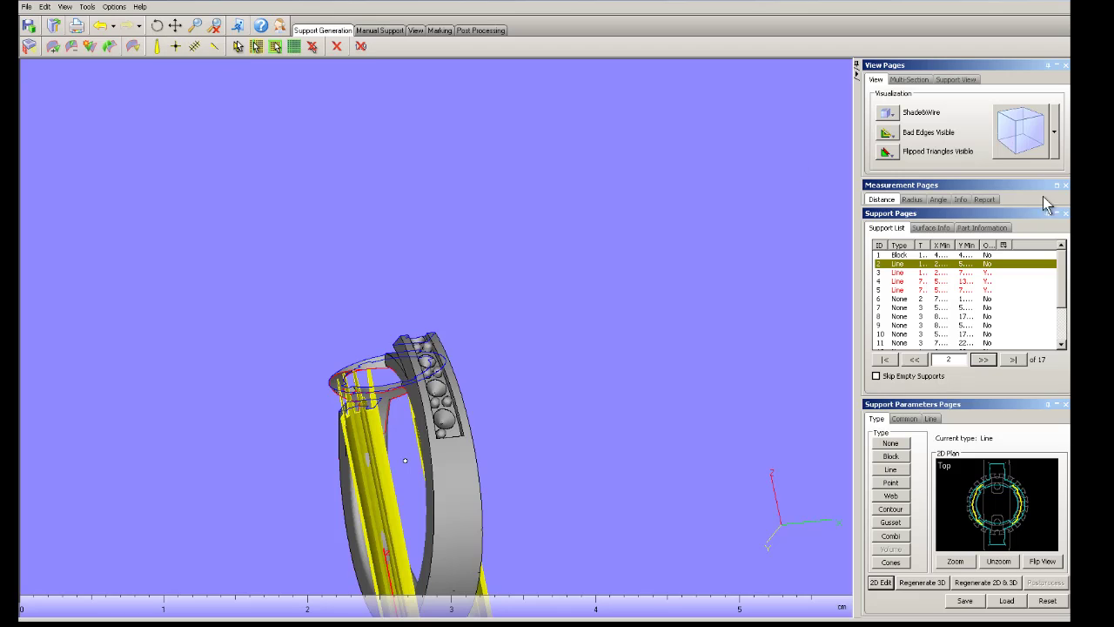
Deactivate the Z section and bring the whole unclipped ring back into view
left_click(908, 80)
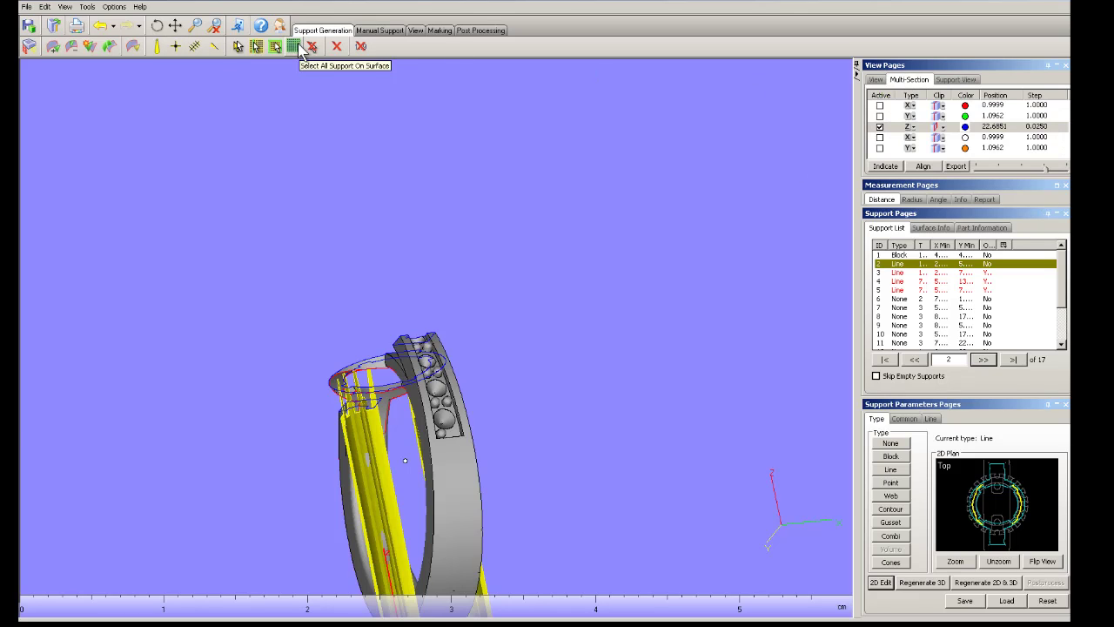
left_click(216, 26)
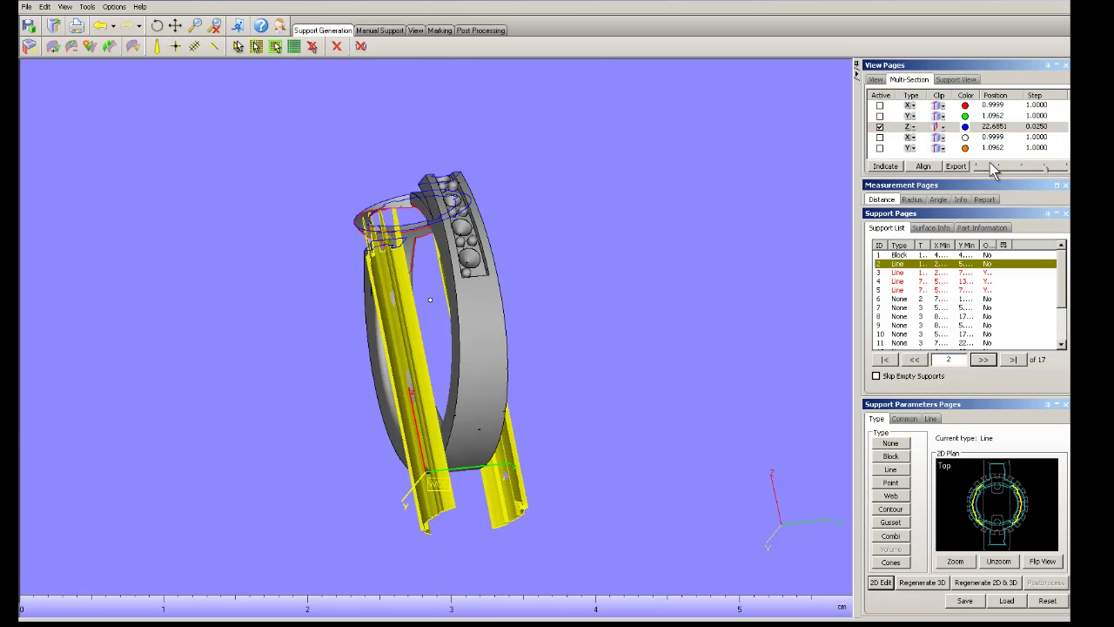
left_click(879, 126)
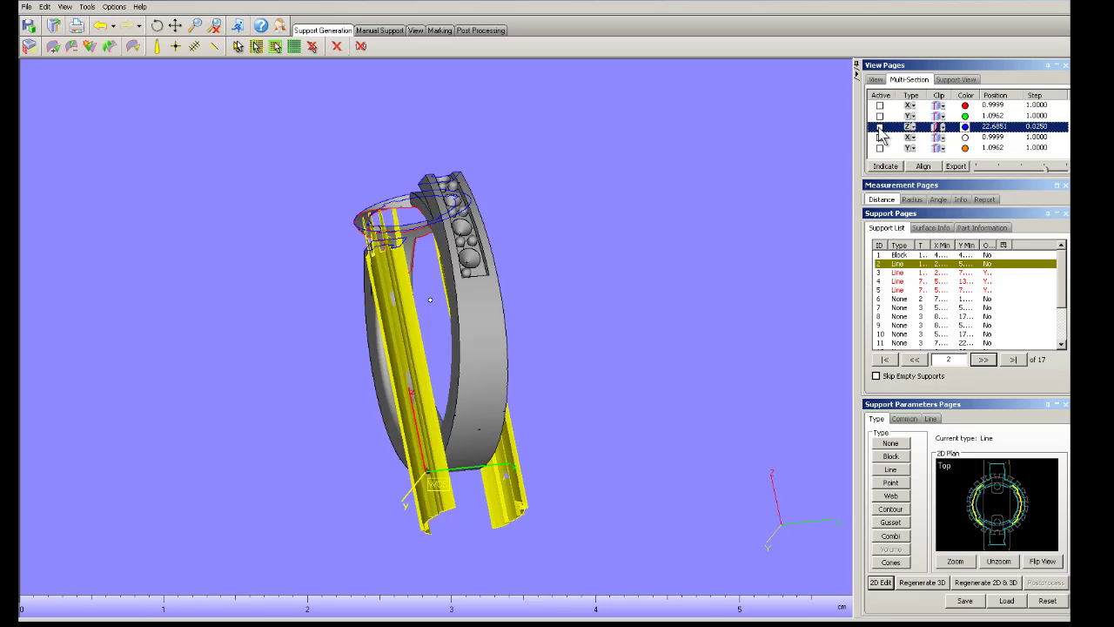
right_click_drag(486, 294, 493, 309)
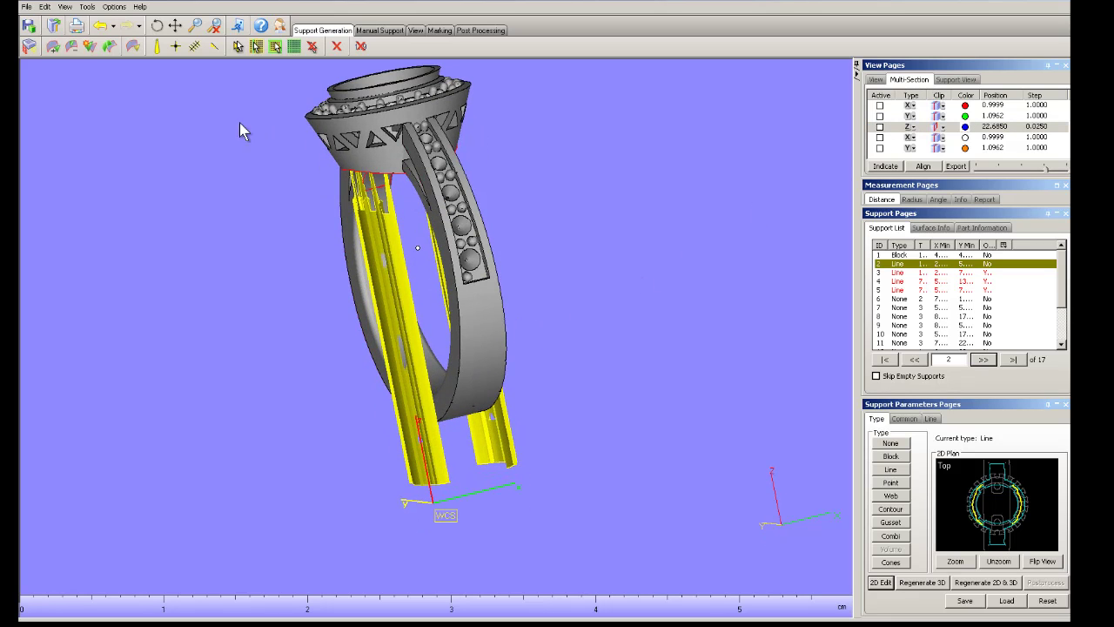
Display all generated supports together on the ring and view them from below
left_click(29, 47)
left_click_drag(463, 233, 456, 139)
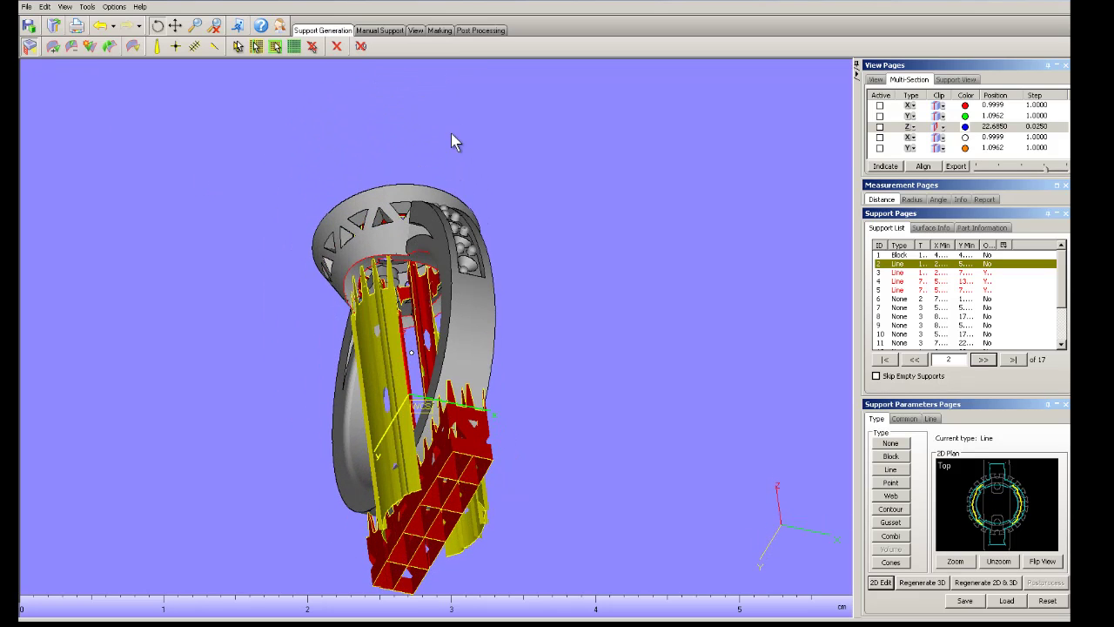
left_click_drag(437, 298, 420, 272)
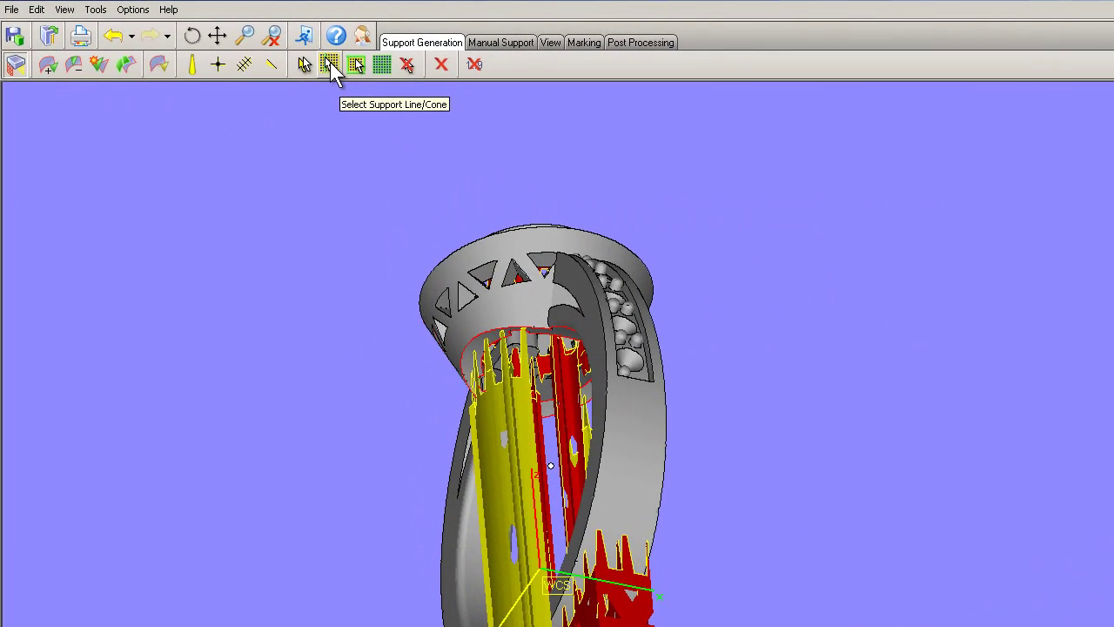
Select line support 3 inside the ring's head and hide all the other supports
left_click(547, 372)
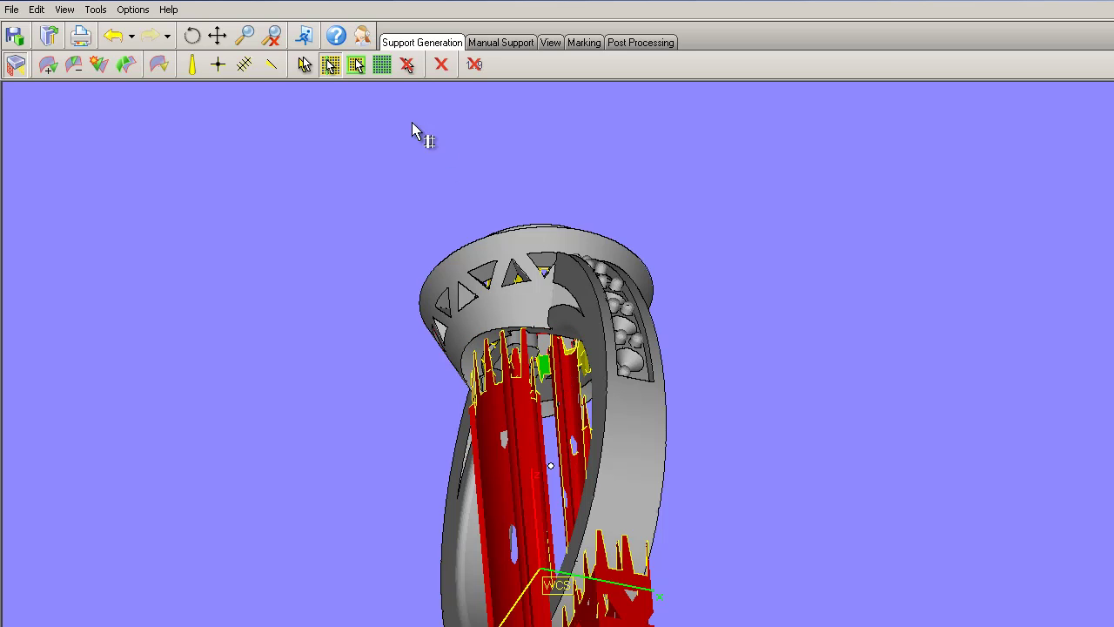
left_click(13, 68)
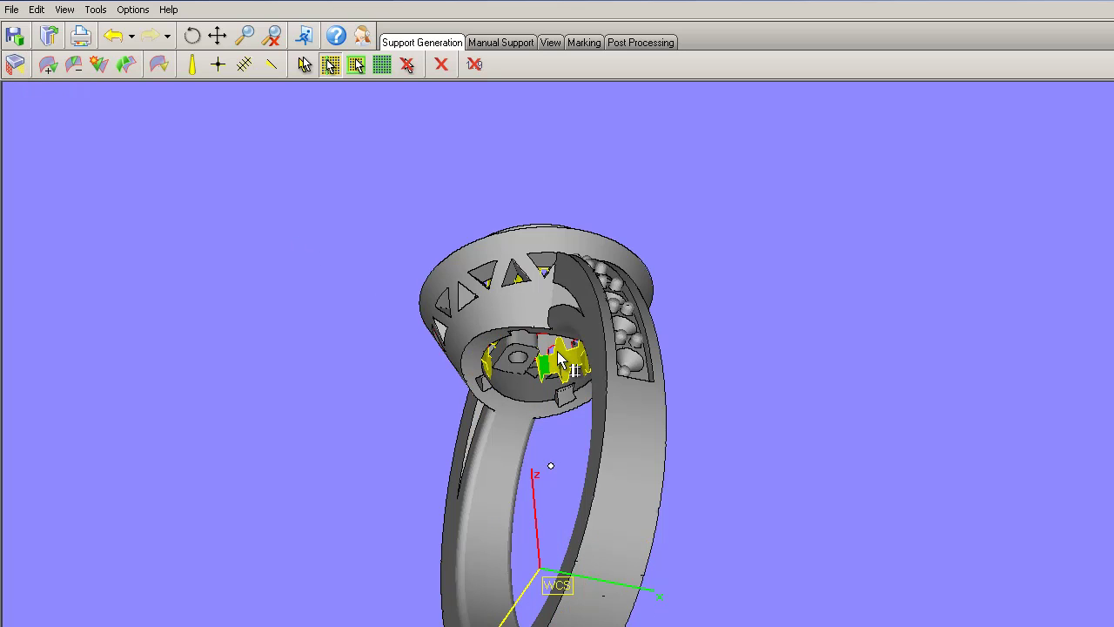
right_click_drag(579, 330, 651, 329)
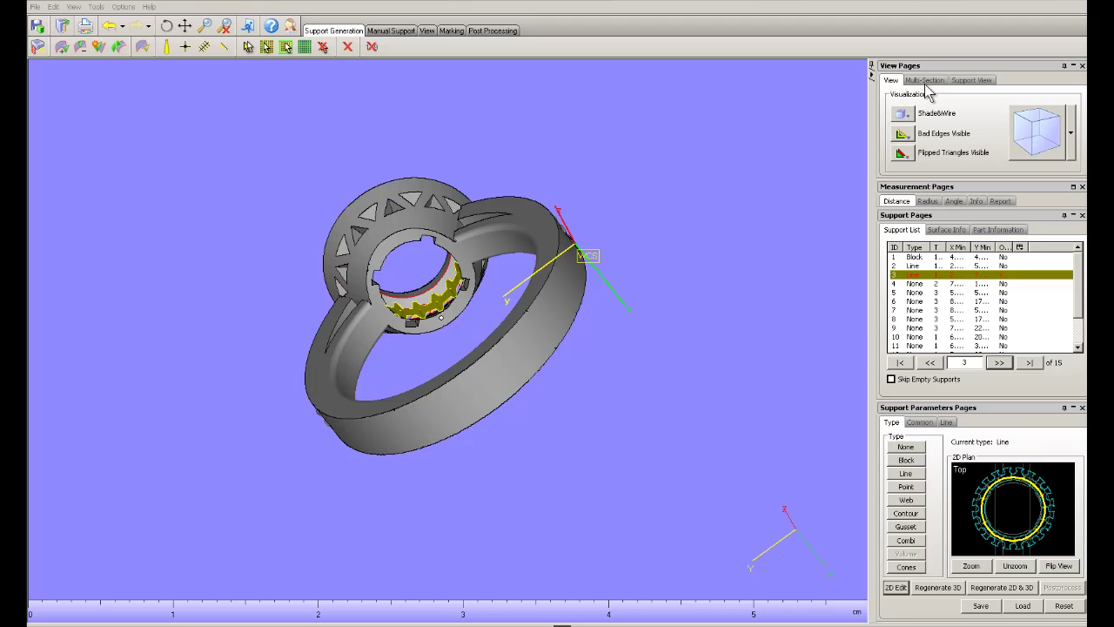
Activate a Z section with a 0.0250 step and clip away the part above the section plane
left_click(924, 80)
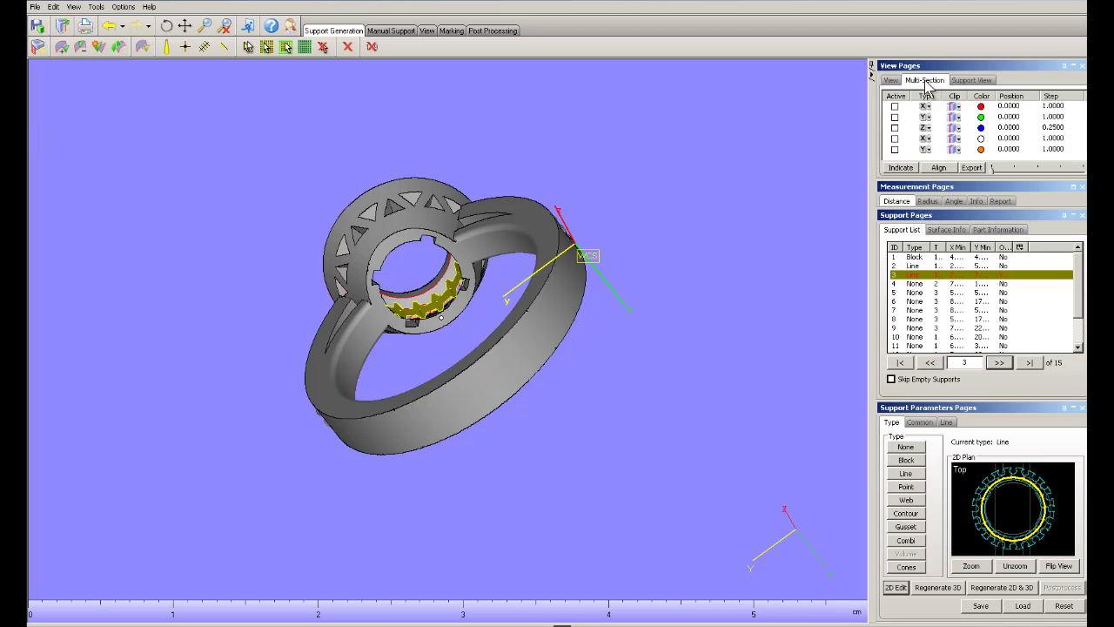
left_click(894, 128)
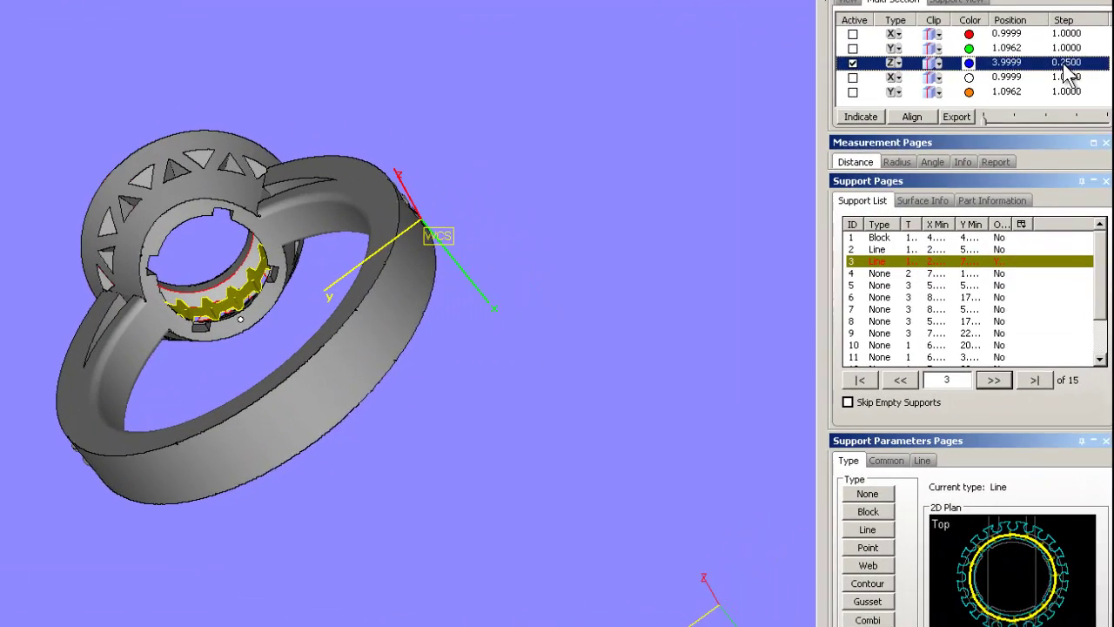
double_click(1052, 129)
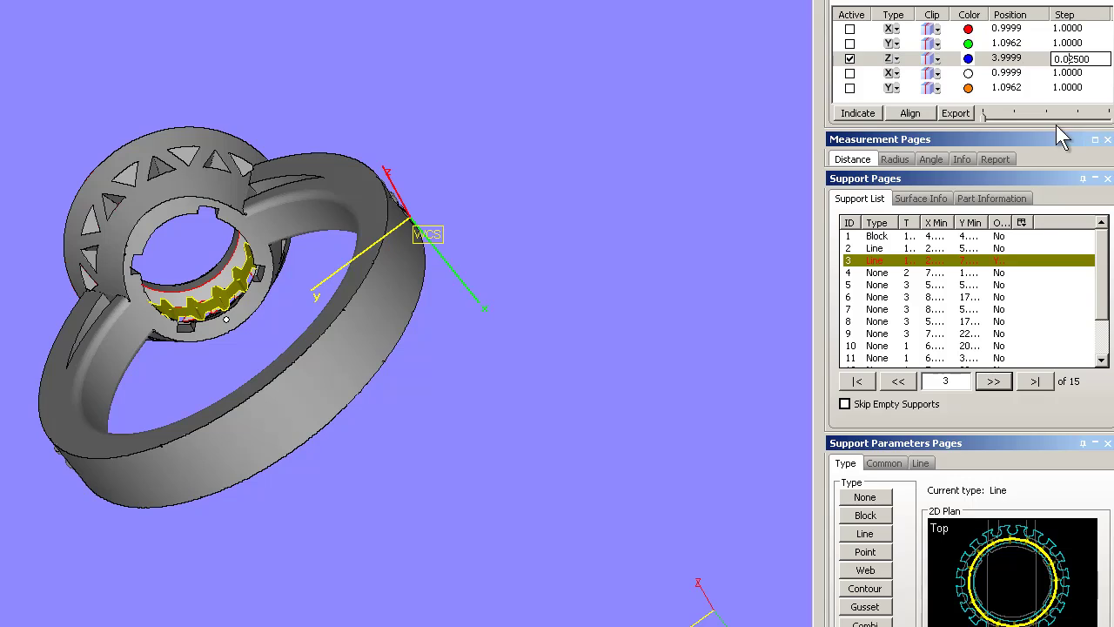
left_click(960, 61)
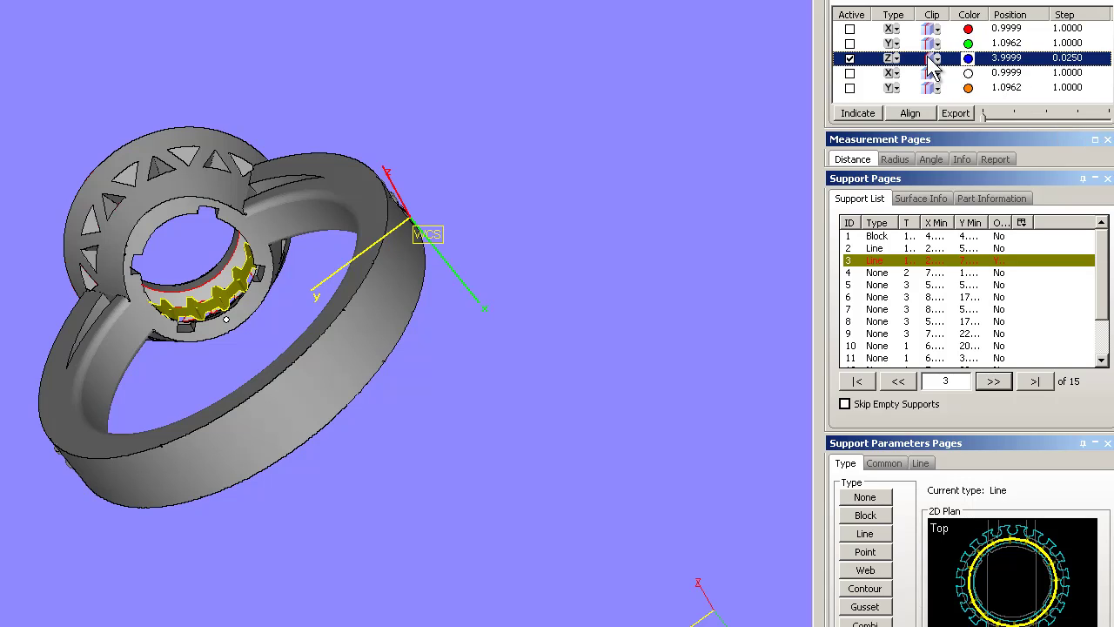
left_click(929, 58)
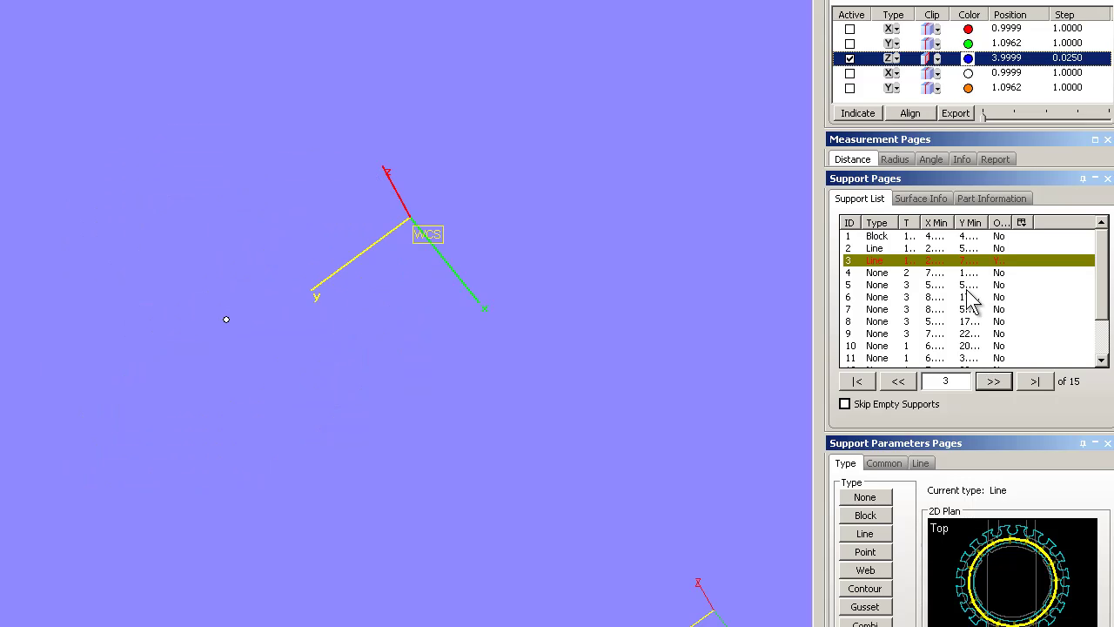
Move the Z section to 24.3213 and step it up to 24.4463 to inspect the layers around line support 3
left_click_drag(981, 119, 1087, 124)
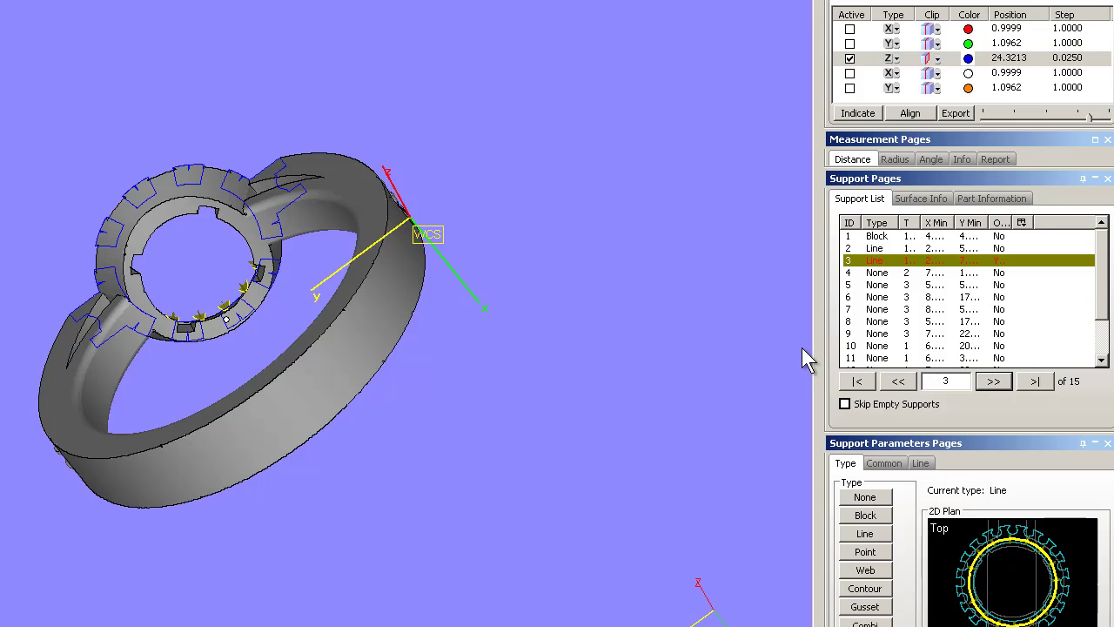
key("Right")
key("Right")
key("Right")
key("Right")
key("Right")
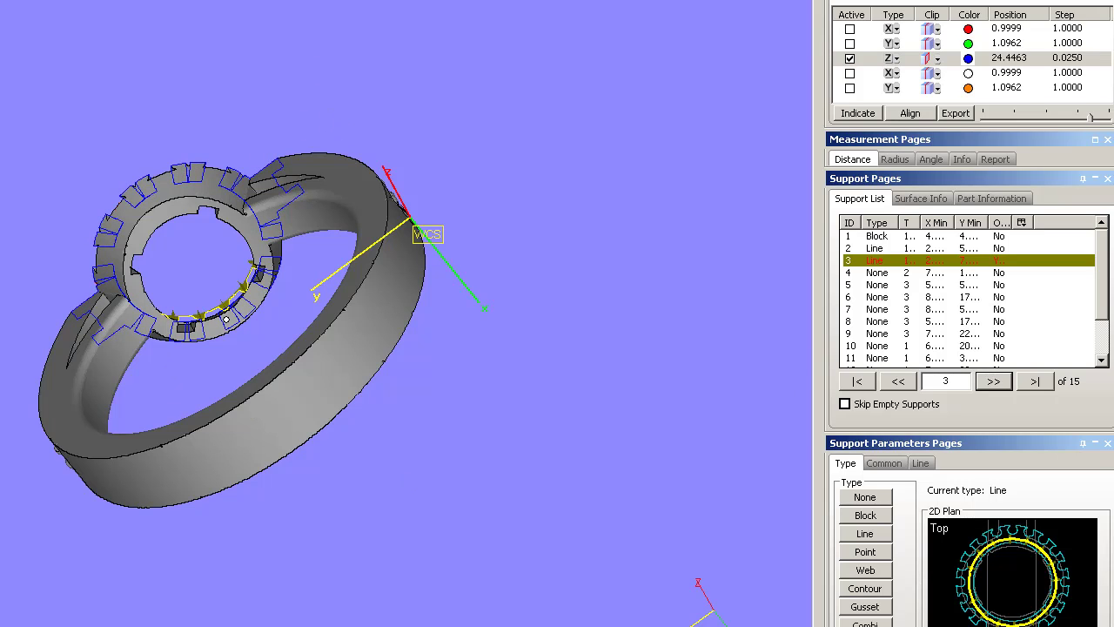
Inspect line support 3 up close at Z 24.4713, then raise the section to 26.2713 at the round holes
scroll(291, 379, "up", 5)
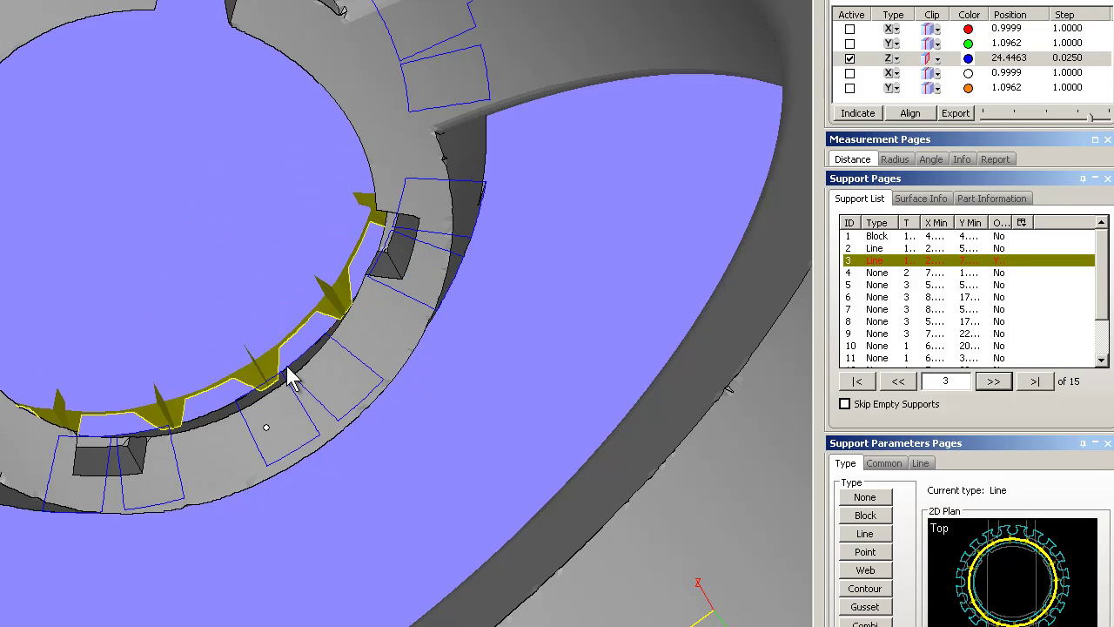
right_click_drag(291, 379, 312, 439)
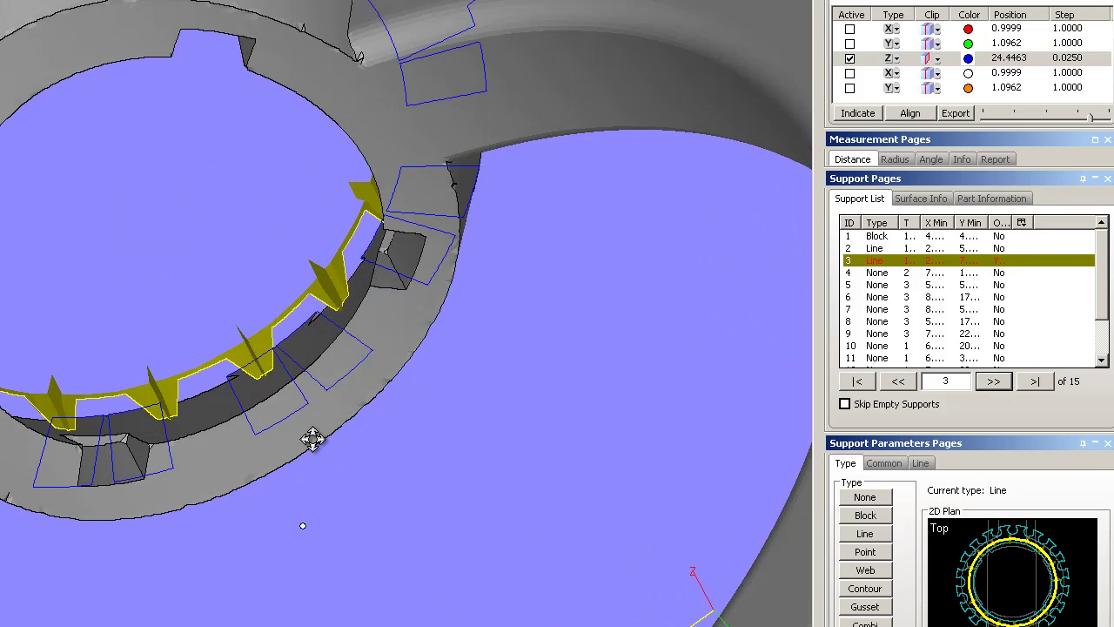
key("Right")
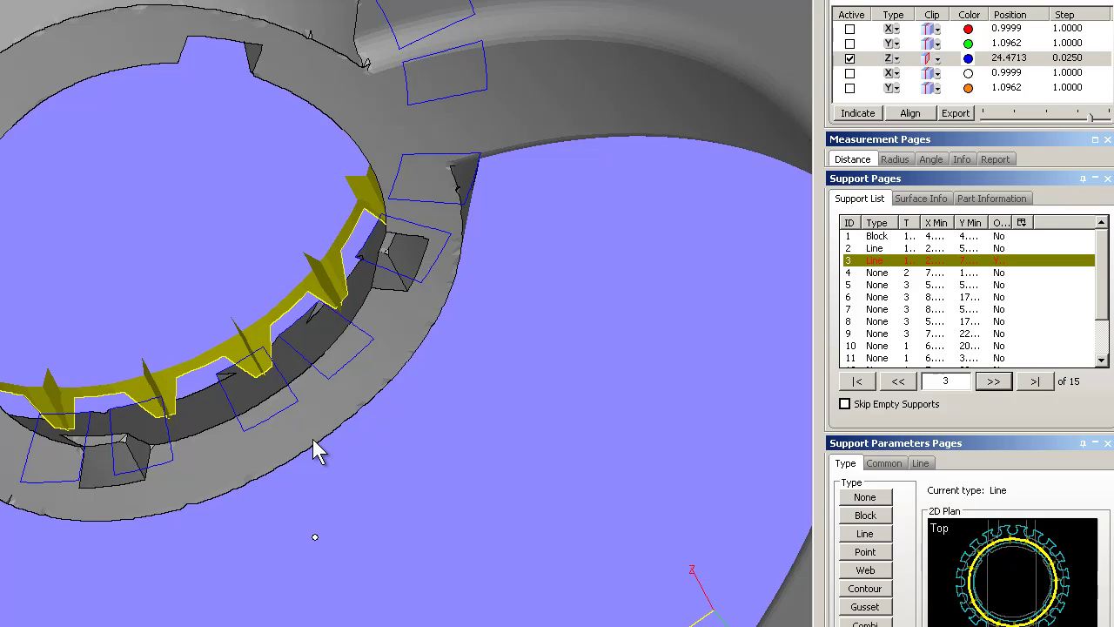
right_click_drag(313, 440, 294, 401)
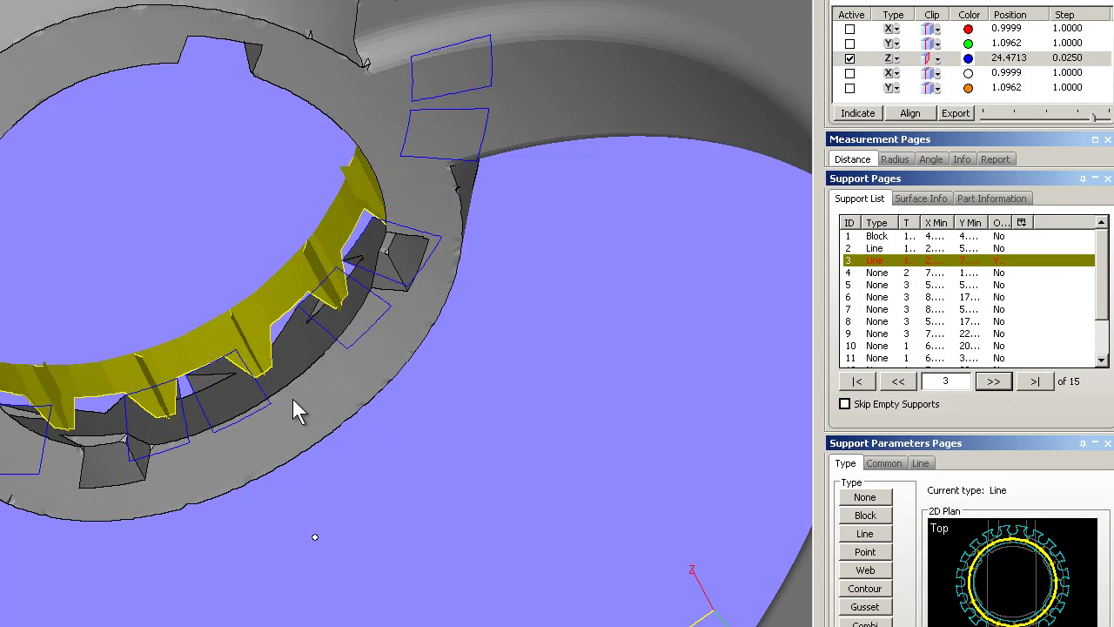
left_click_drag(1094, 118, 1100, 118)
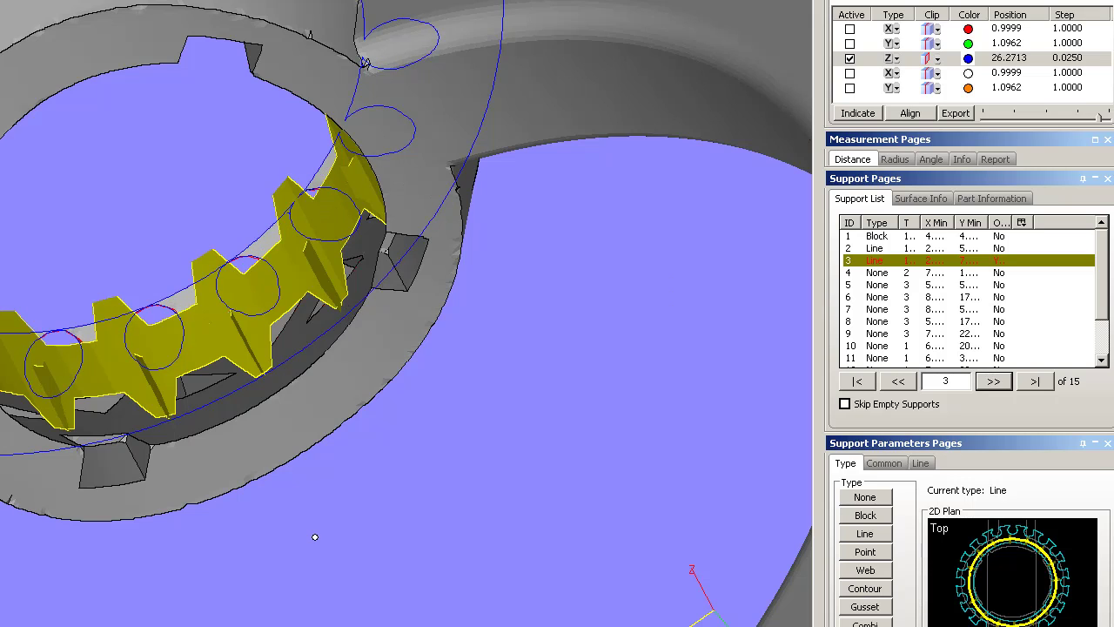
Select empty support 8 and move the Z section down to 25.9963 and up to 26.5463 to inspect the round holes
left_click(887, 322)
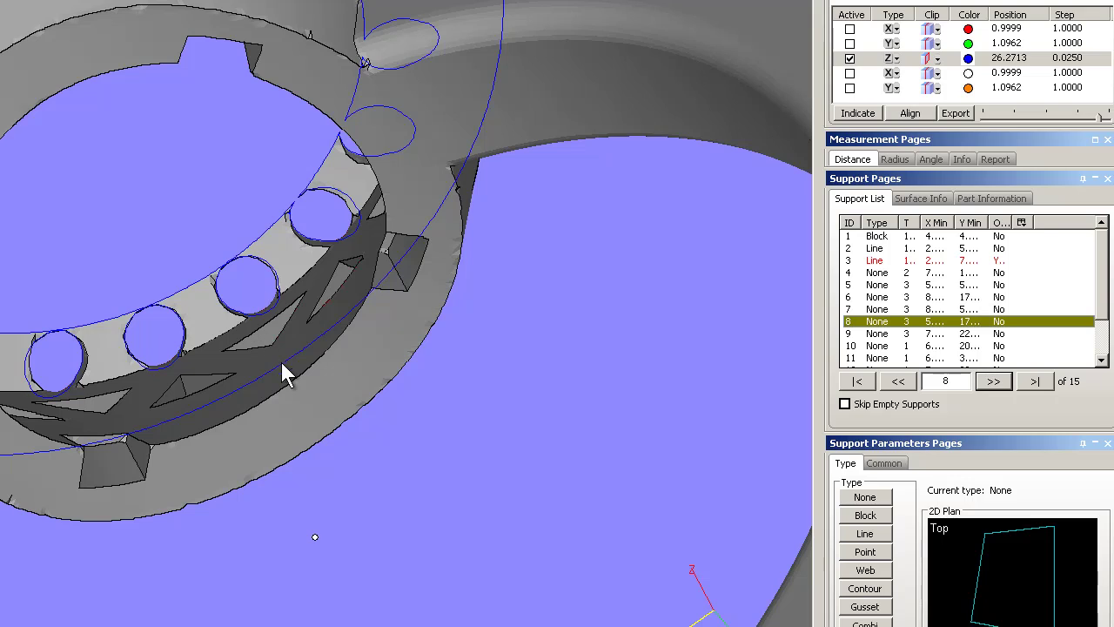
left_click(850, 59)
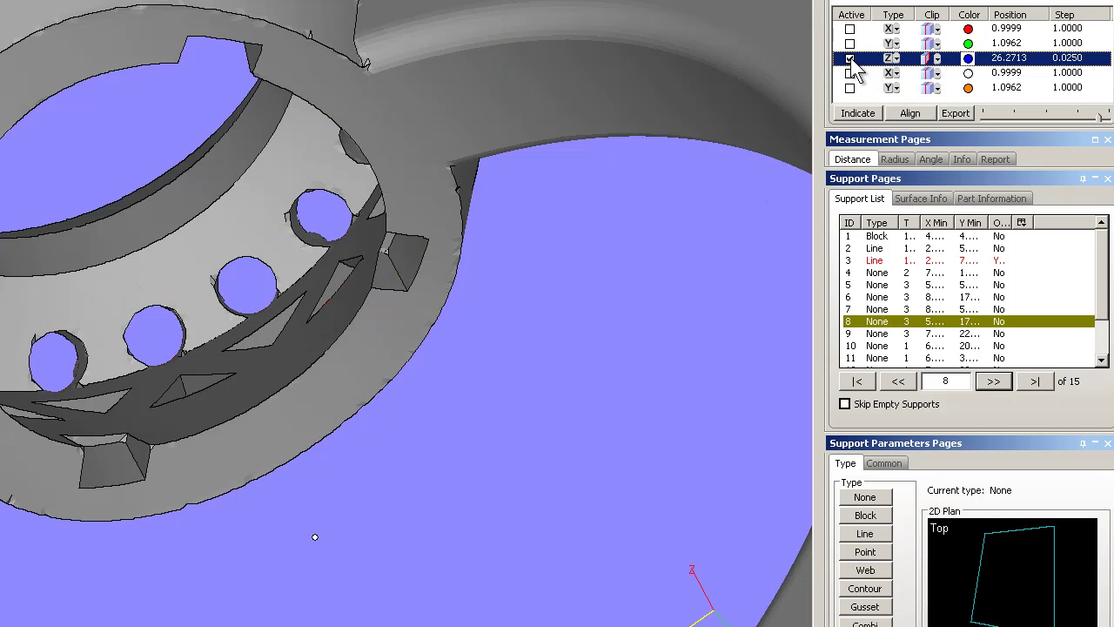
scroll(856, 70, "down", 5)
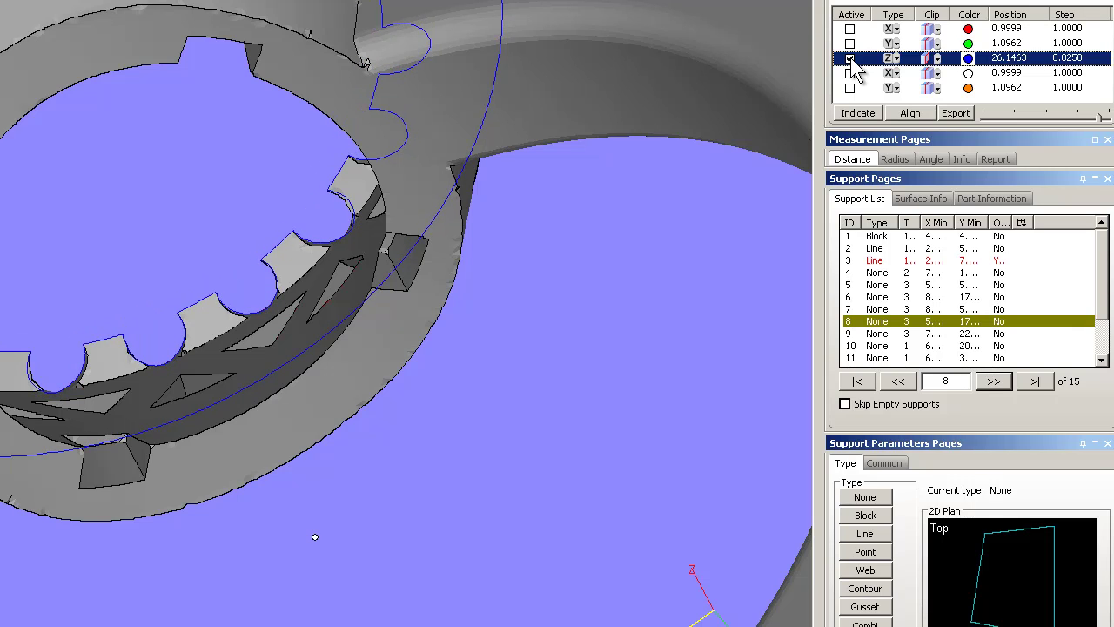
scroll(857, 70, "down", 6)
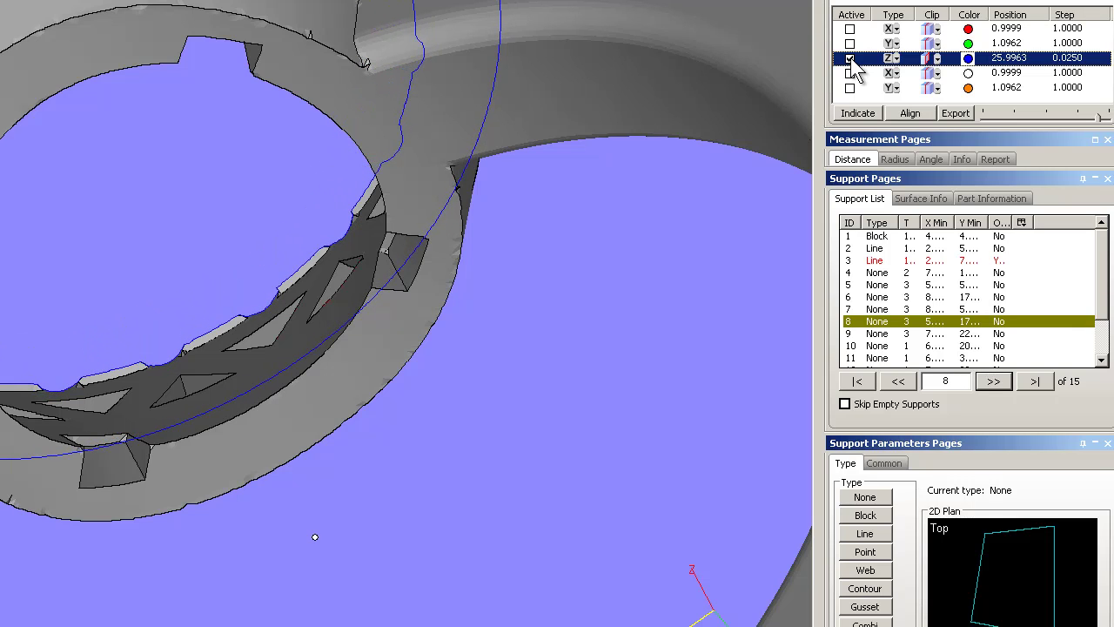
scroll(857, 70, "up", 7)
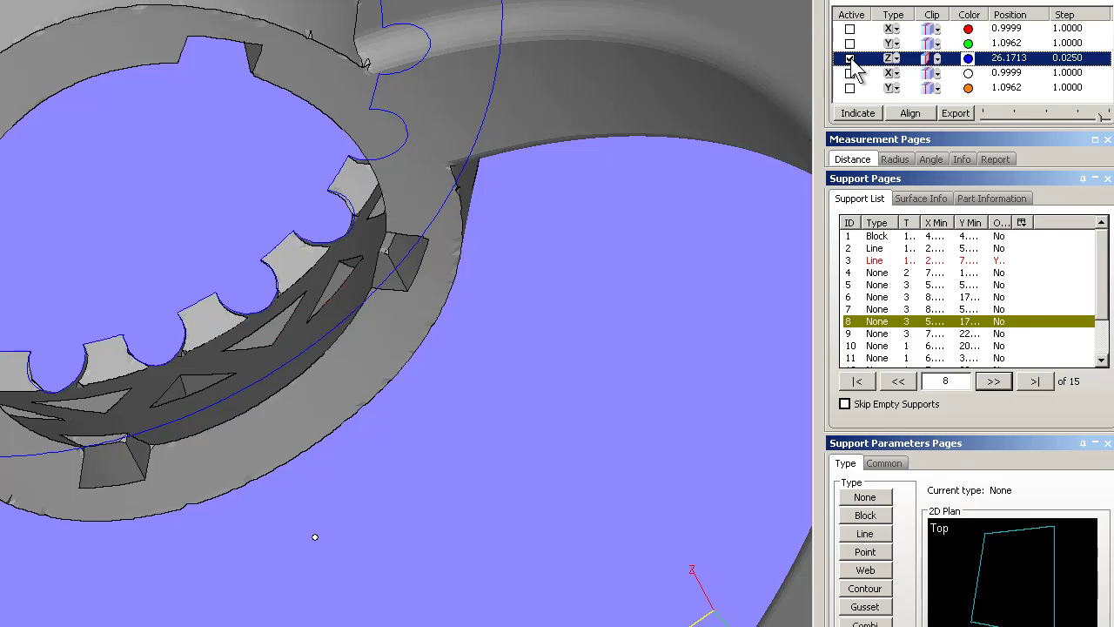
scroll(857, 70, "up", 11)
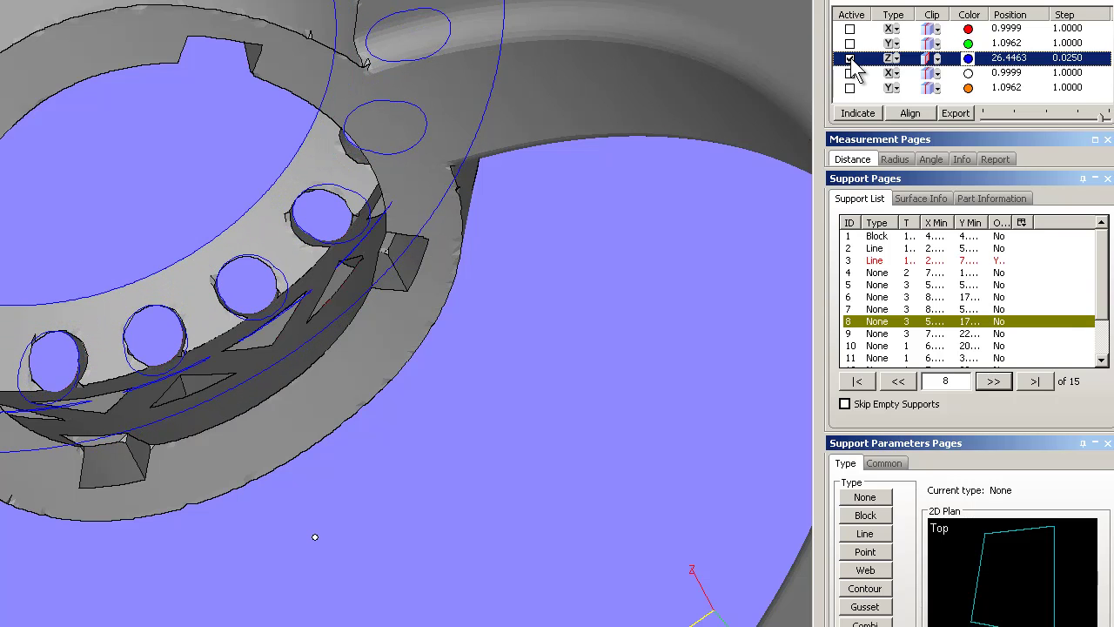
scroll(856, 70, "up", 4)
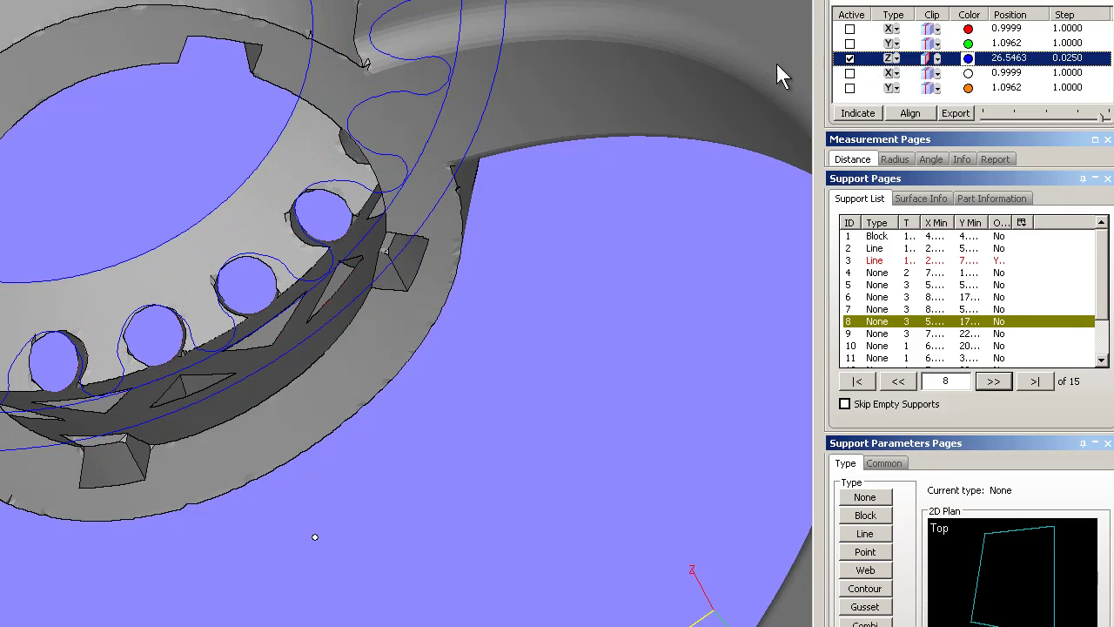
Remove line support 3 by setting its type to None and show all the supports again
left_click(873, 261)
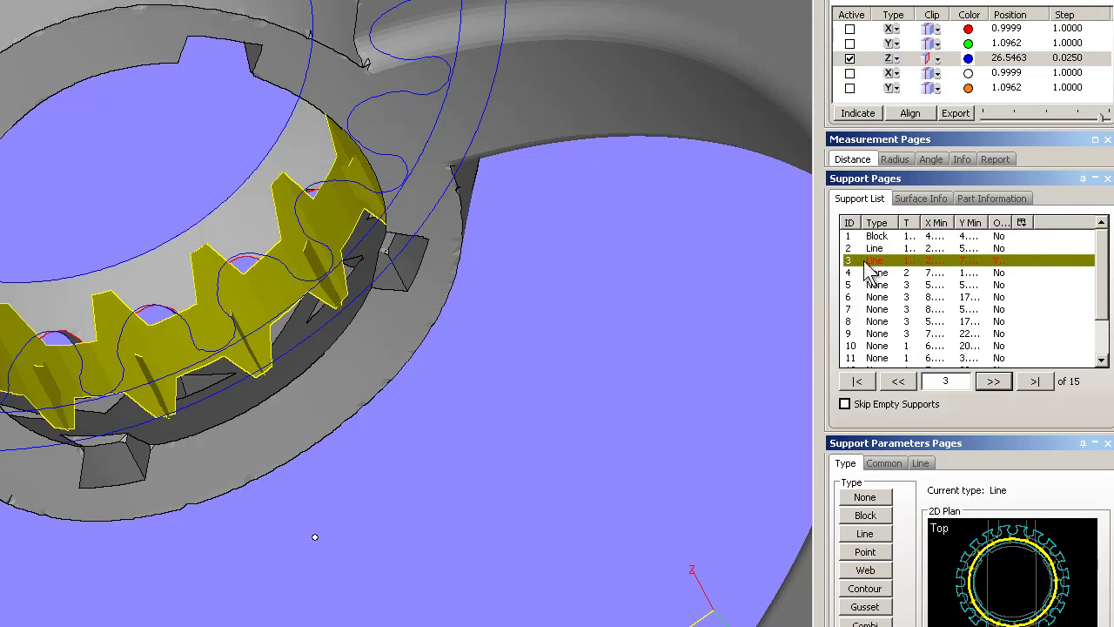
left_click(866, 500)
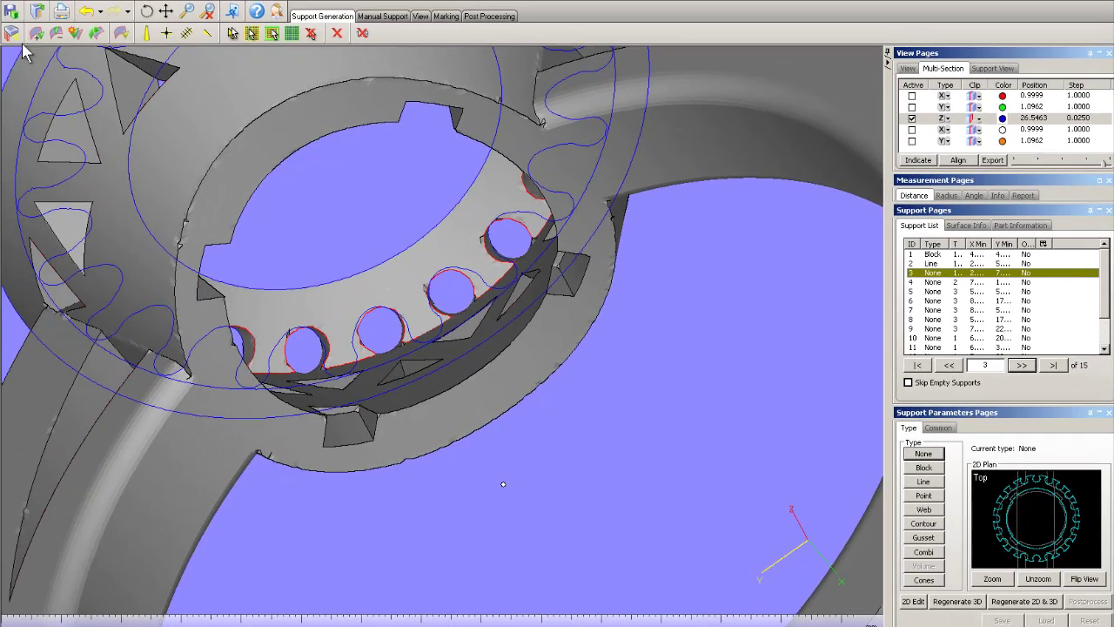
left_click(12, 33)
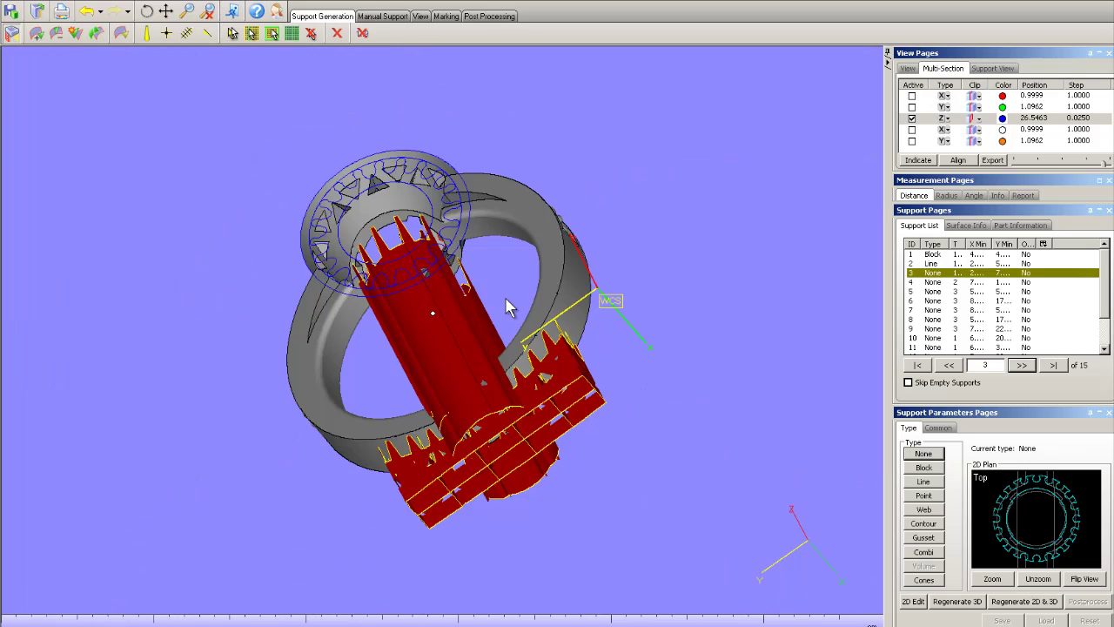
Deactivate the Z section and review block support 1 and line support 2 on the whole ring
right_click_drag(463, 277, 364, 339)
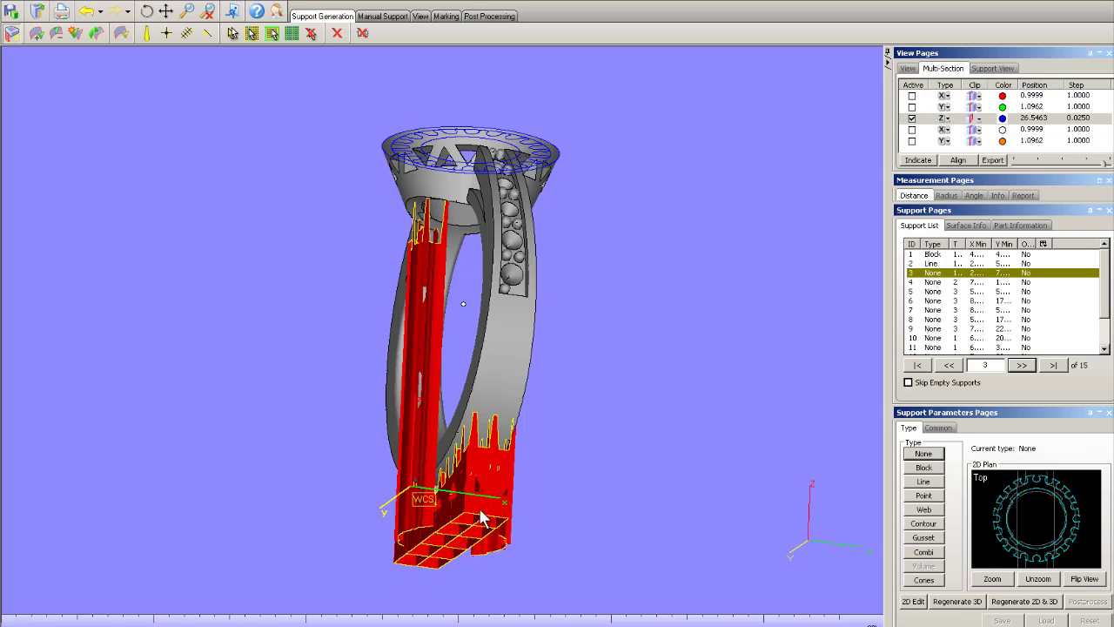
right_click_drag(406, 389, 497, 428)
left_click(913, 119)
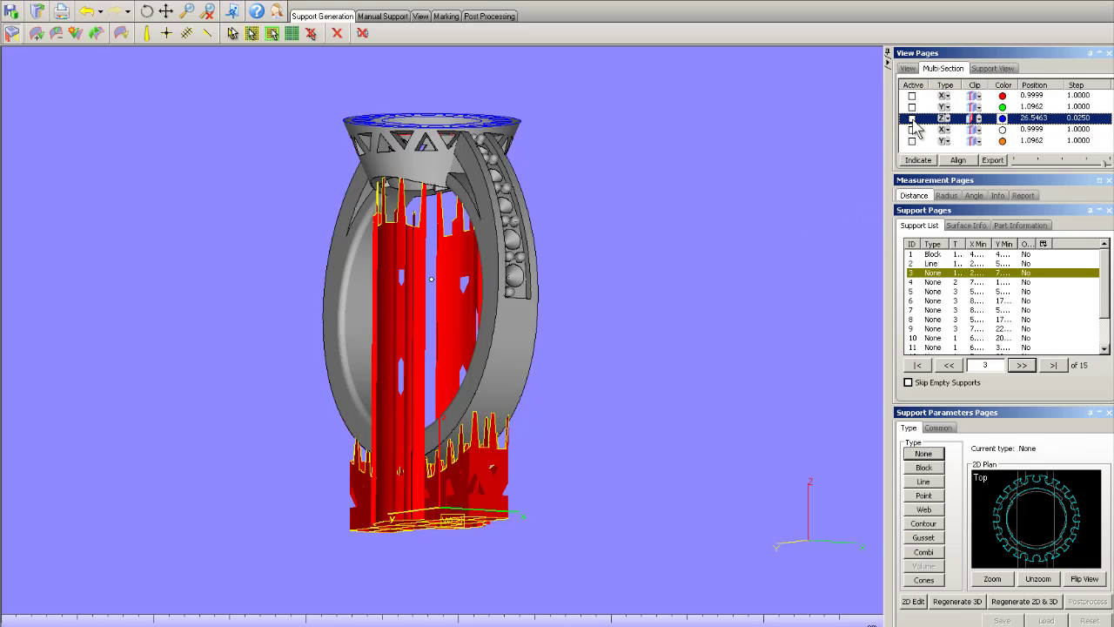
right_click_drag(419, 301, 452, 250)
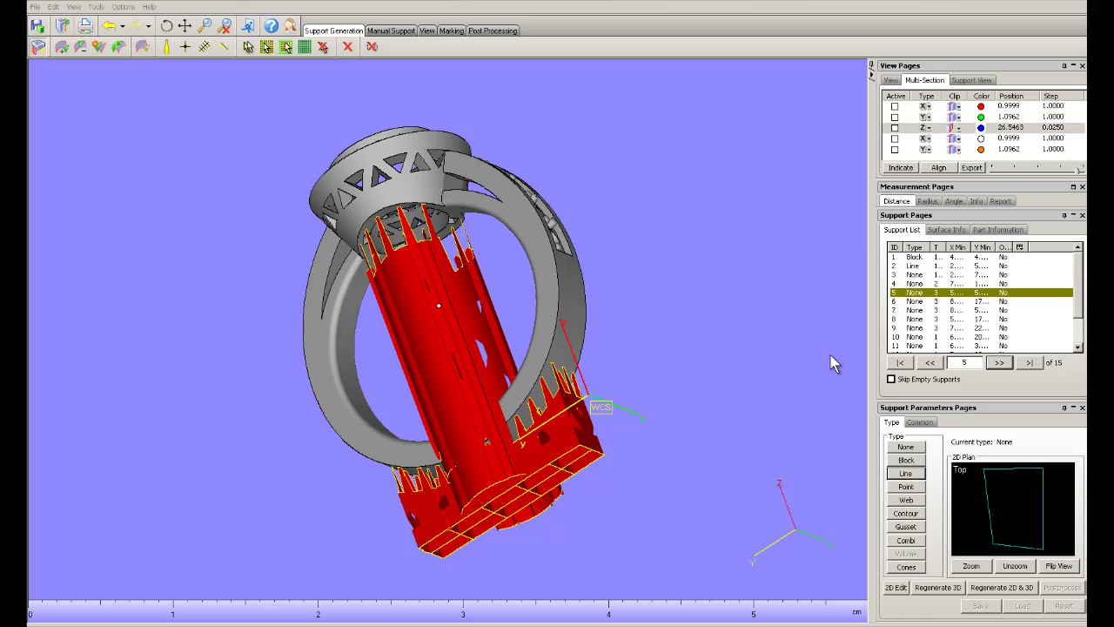
left_click(914, 258)
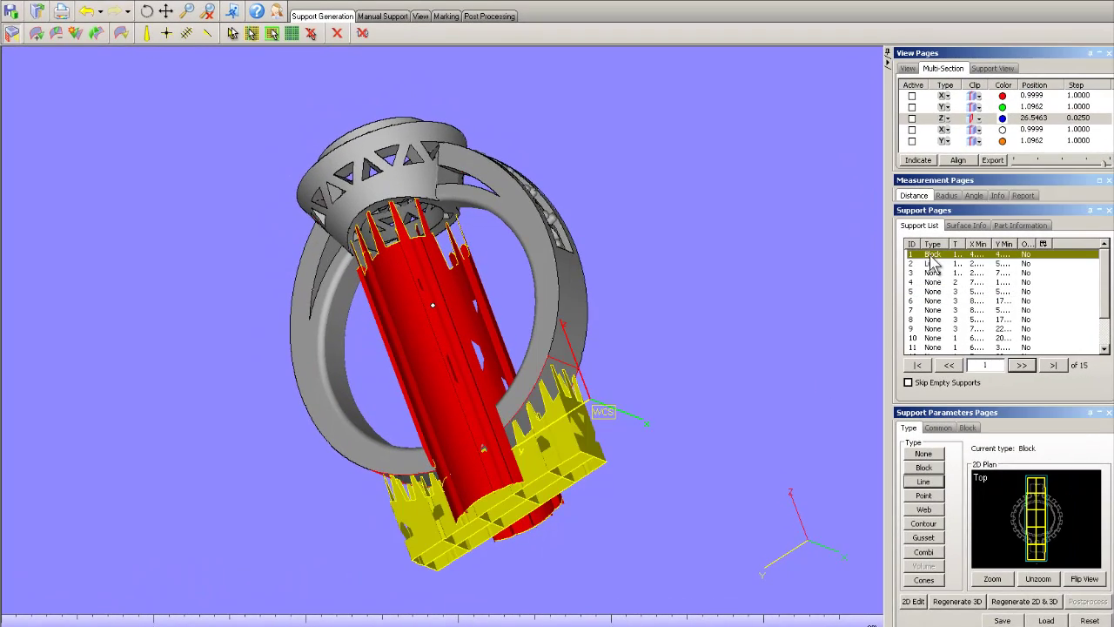
left_click(932, 264)
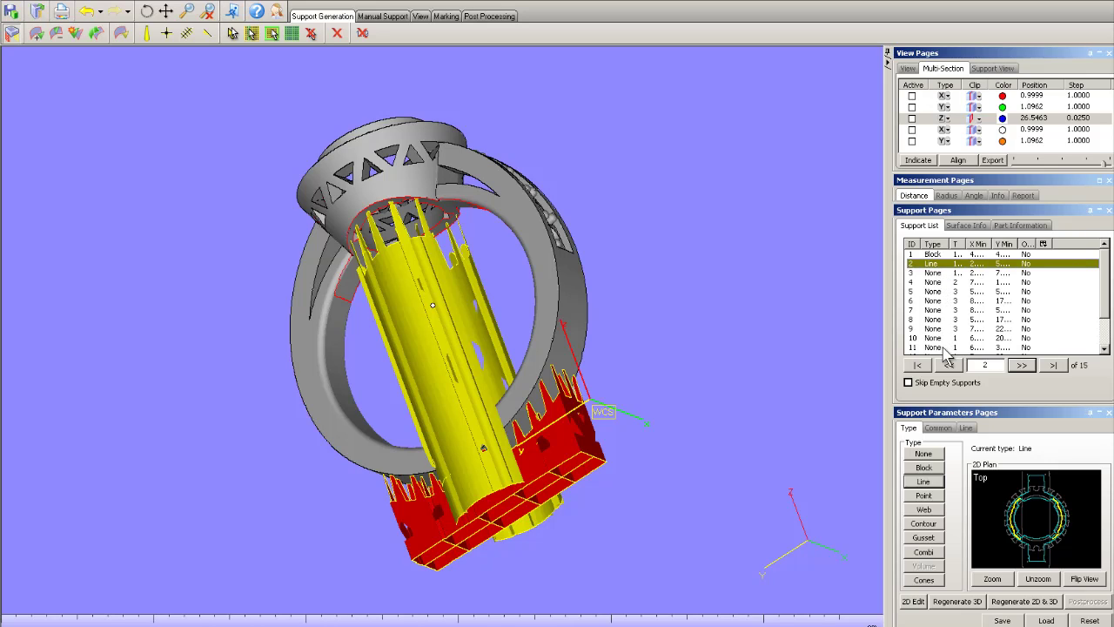
Try a Line support on surface 7 and a Point support on surface 8
left_click(933, 310)
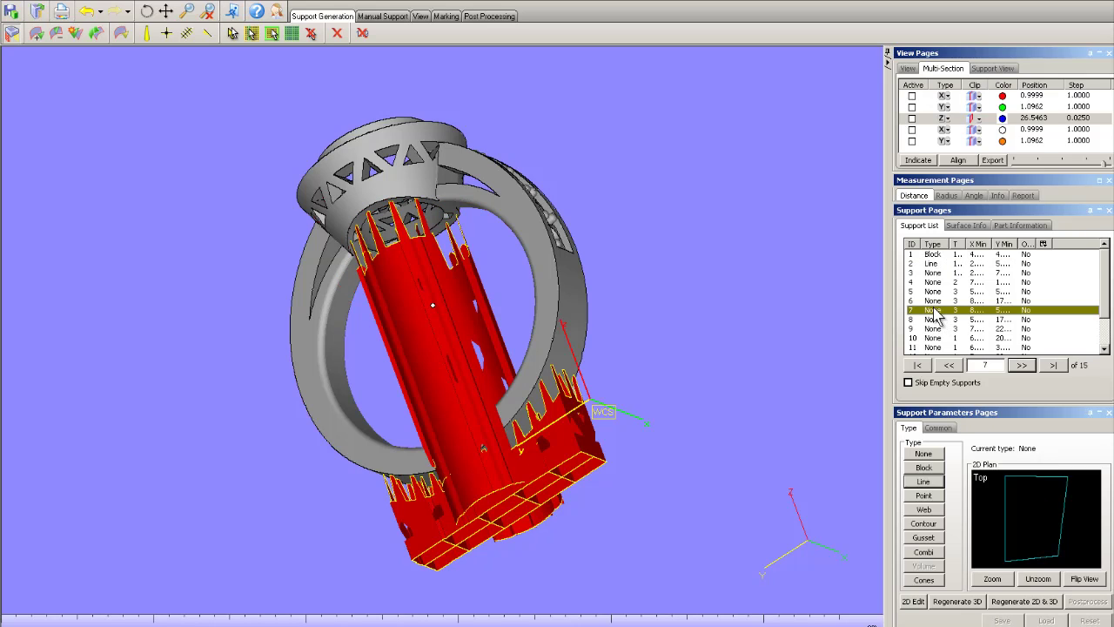
left_click(928, 484)
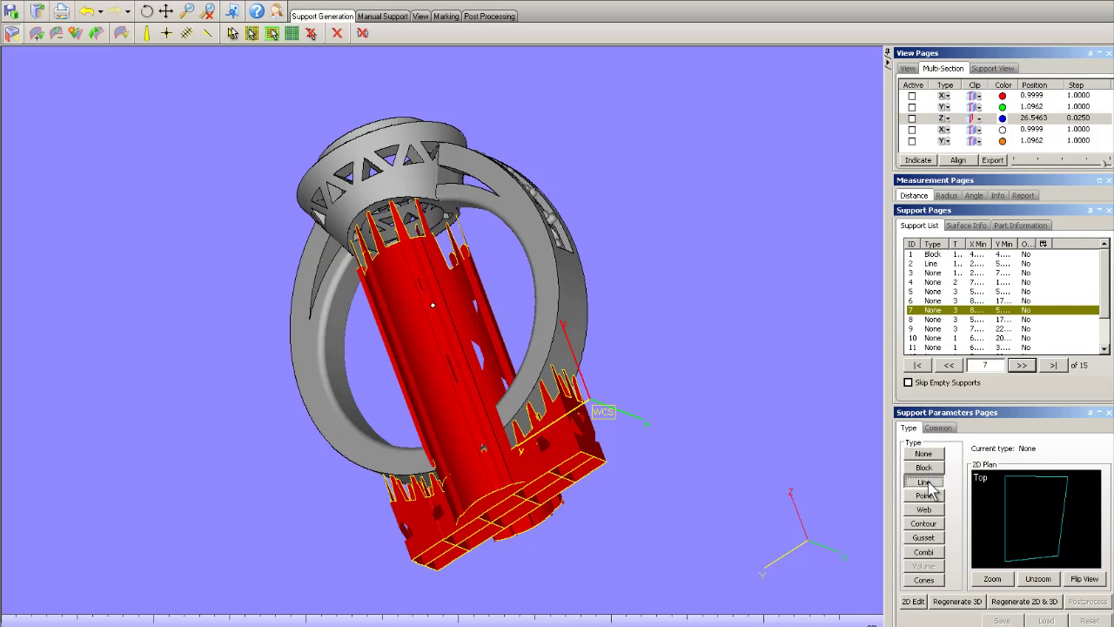
left_click(933, 321)
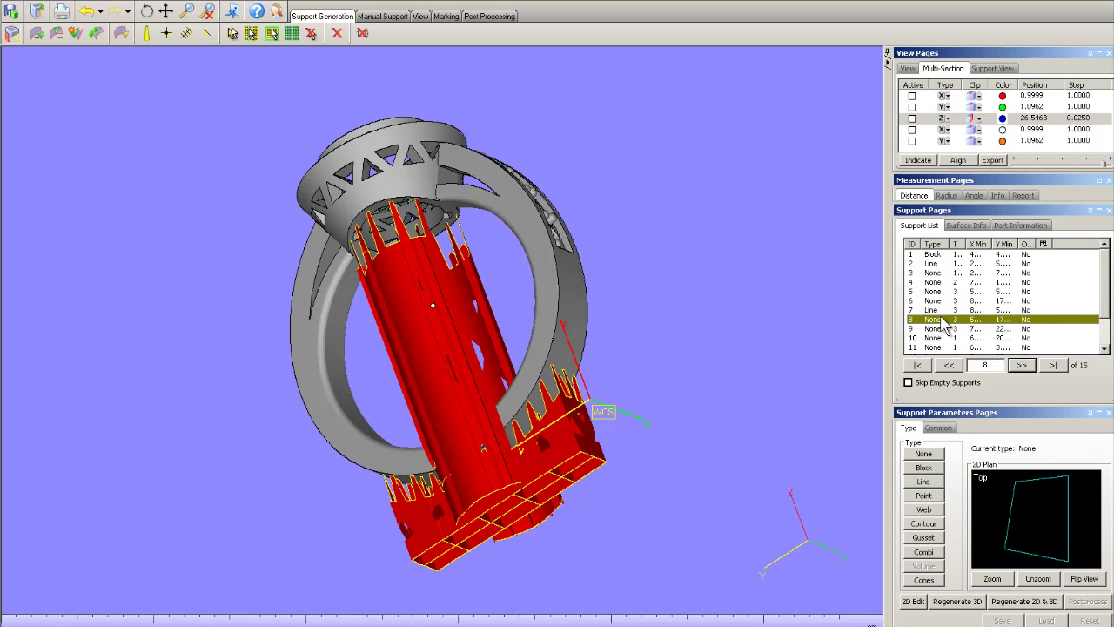
left_click(928, 498)
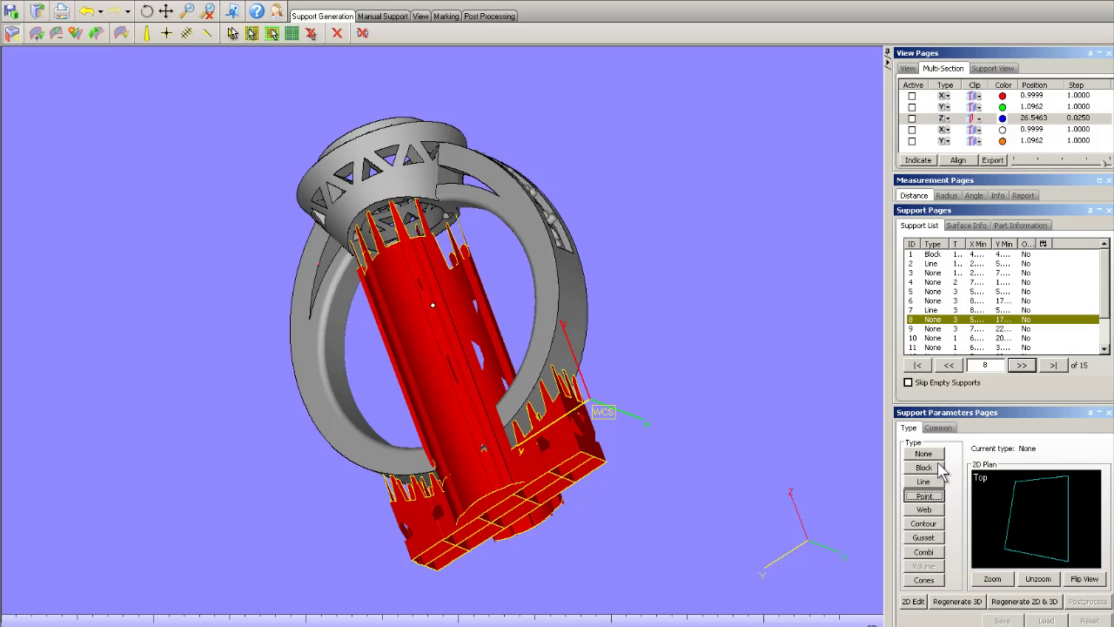
Try Line supports on surfaces 9 and 6 and examine the ring from below
left_click(933, 329)
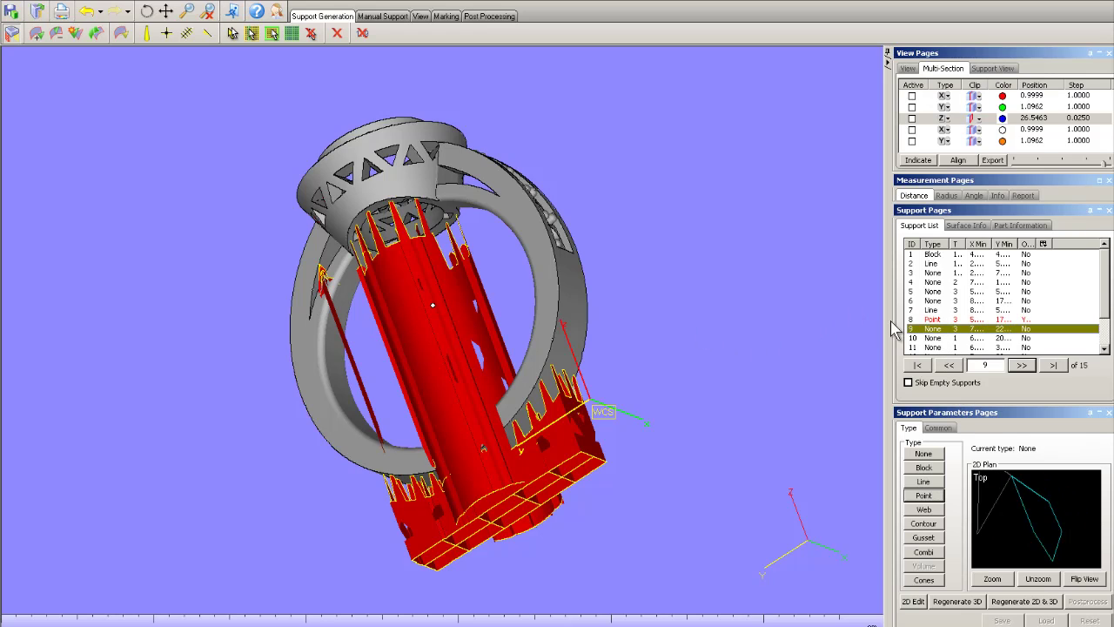
left_click(924, 481)
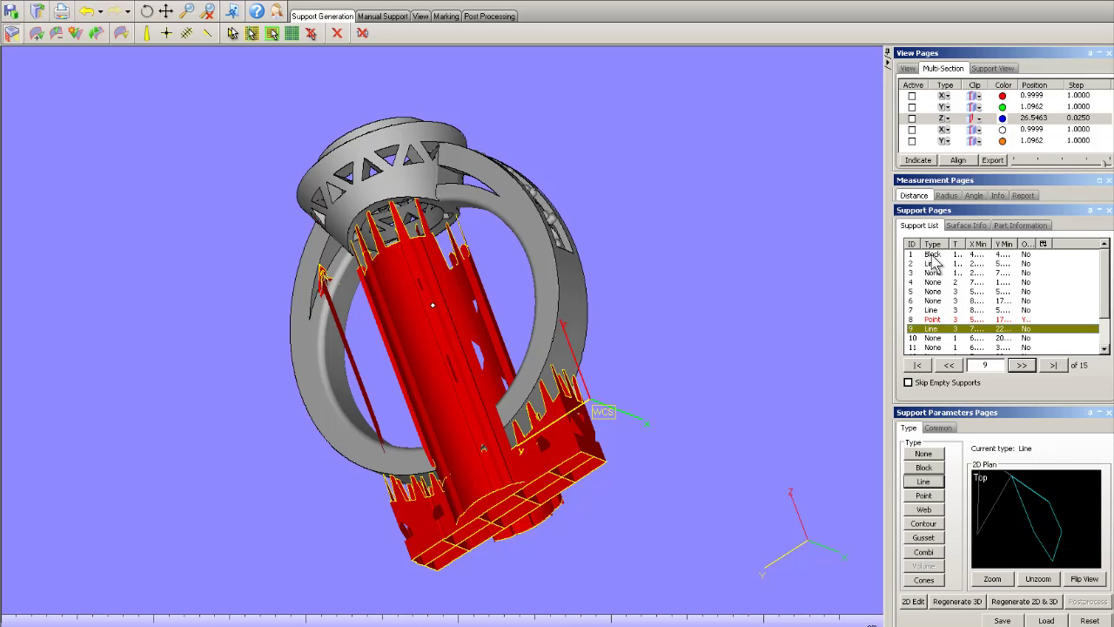
left_click(935, 301)
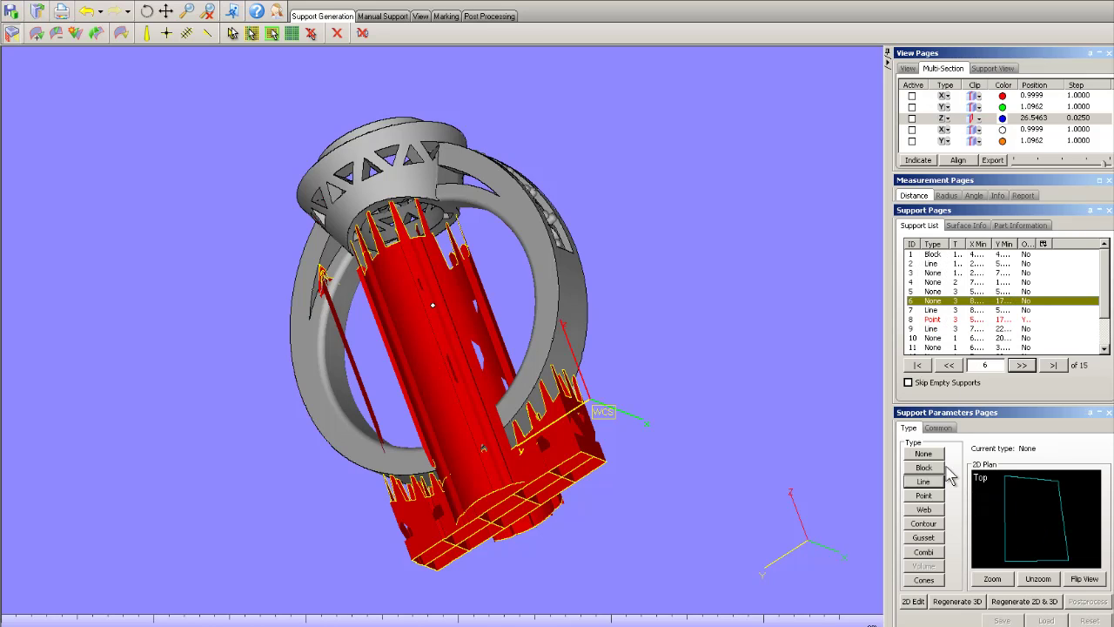
left_click(923, 481)
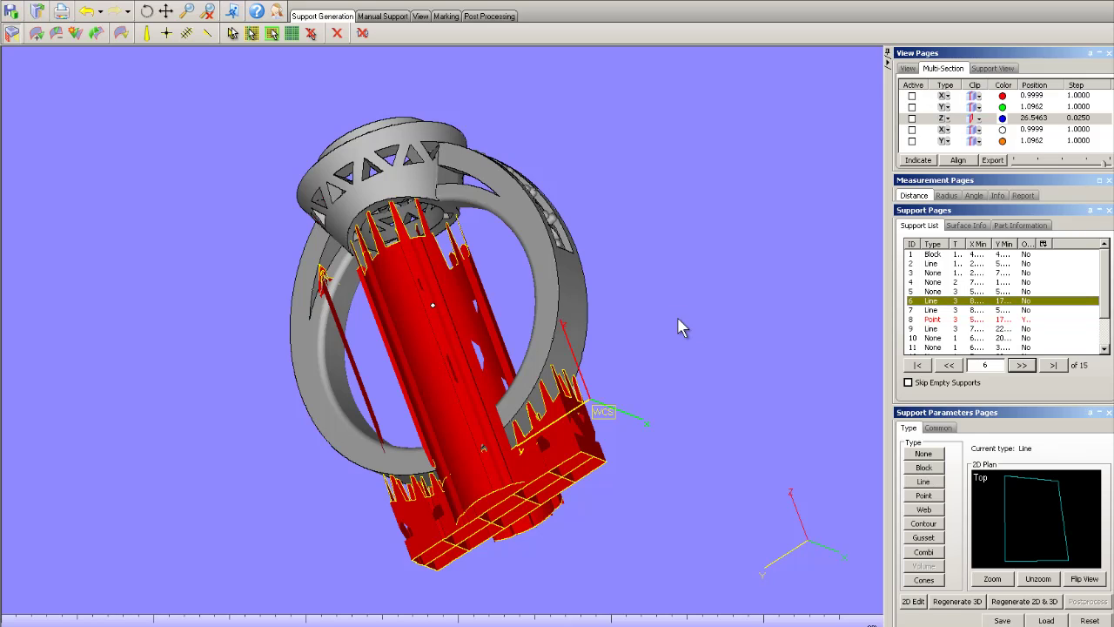
right_click_drag(436, 303, 409, 243)
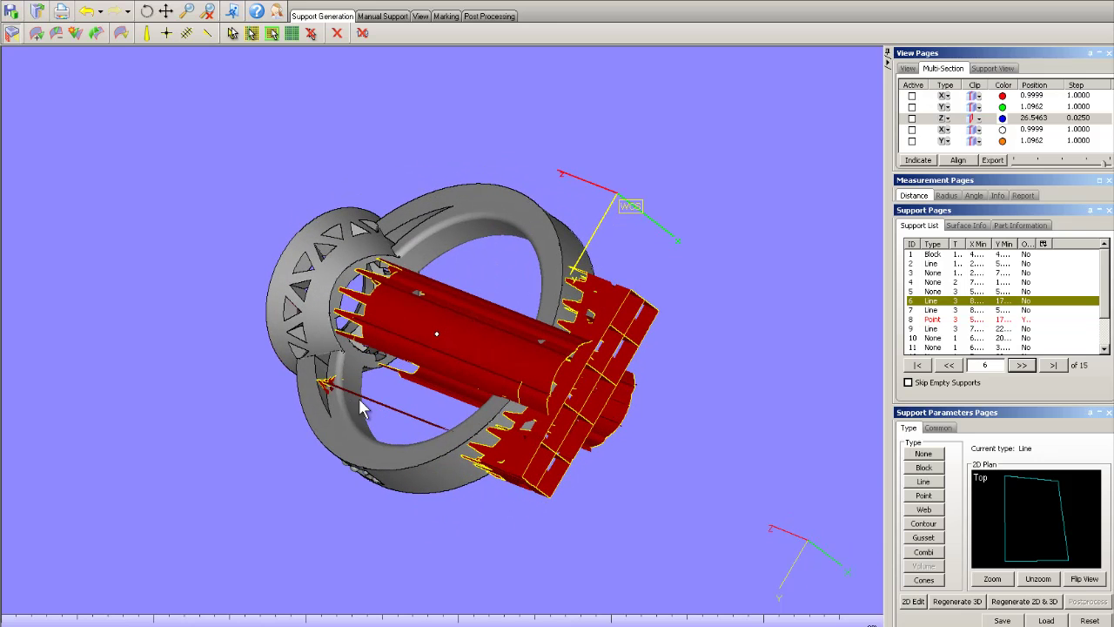
right_click_drag(443, 312, 450, 411)
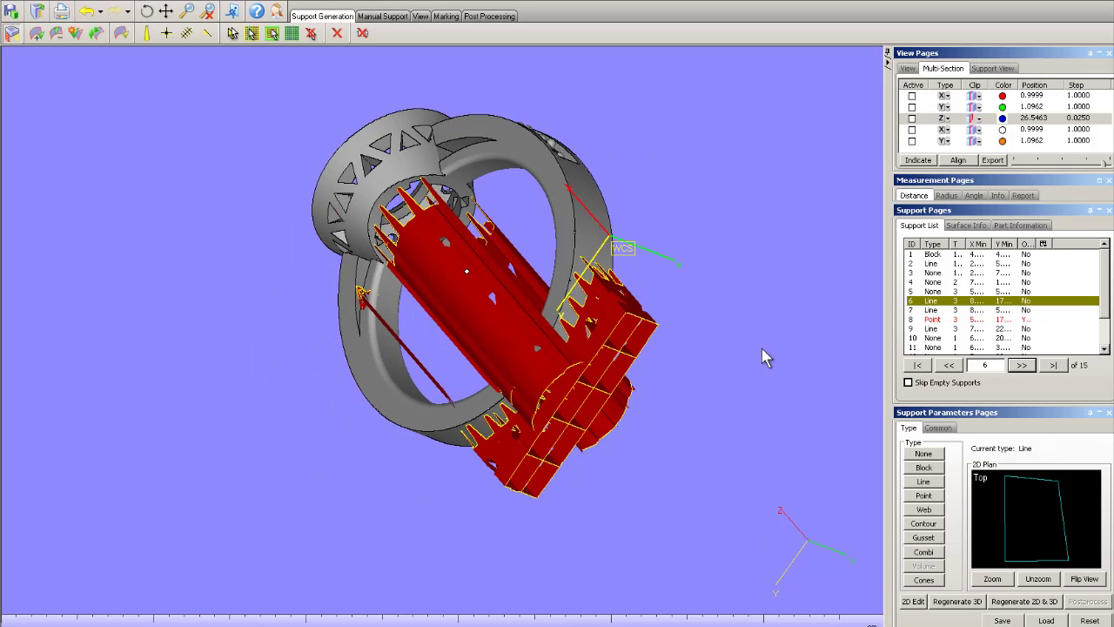
Delete the supports in the range from 3 to 15
left_click(927, 273)
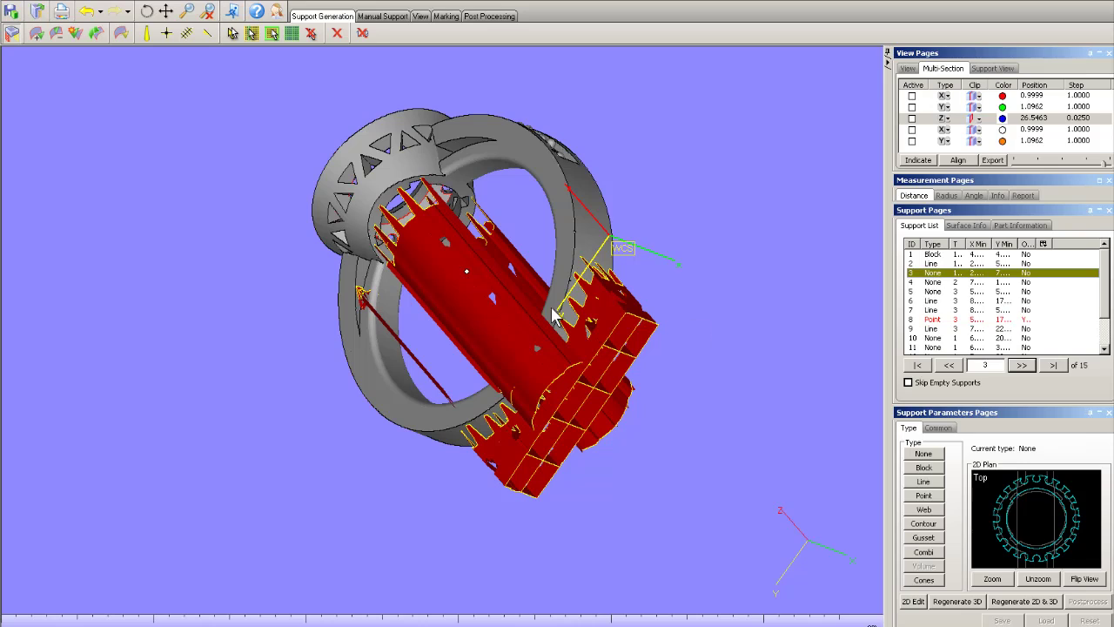
left_click(363, 34)
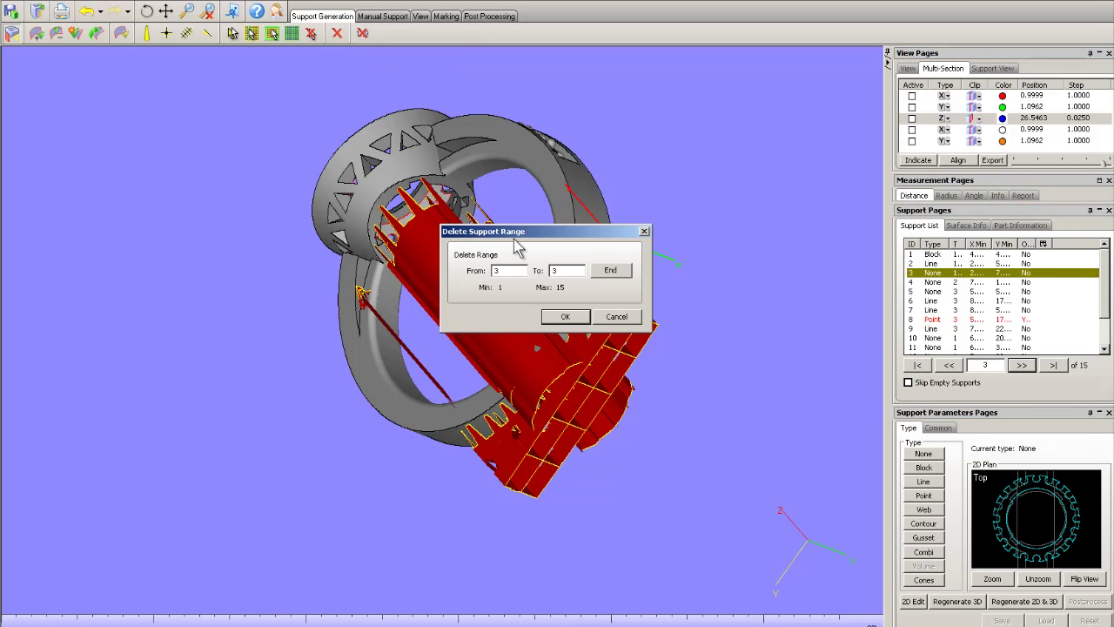
double_click(509, 271)
left_click(610, 272)
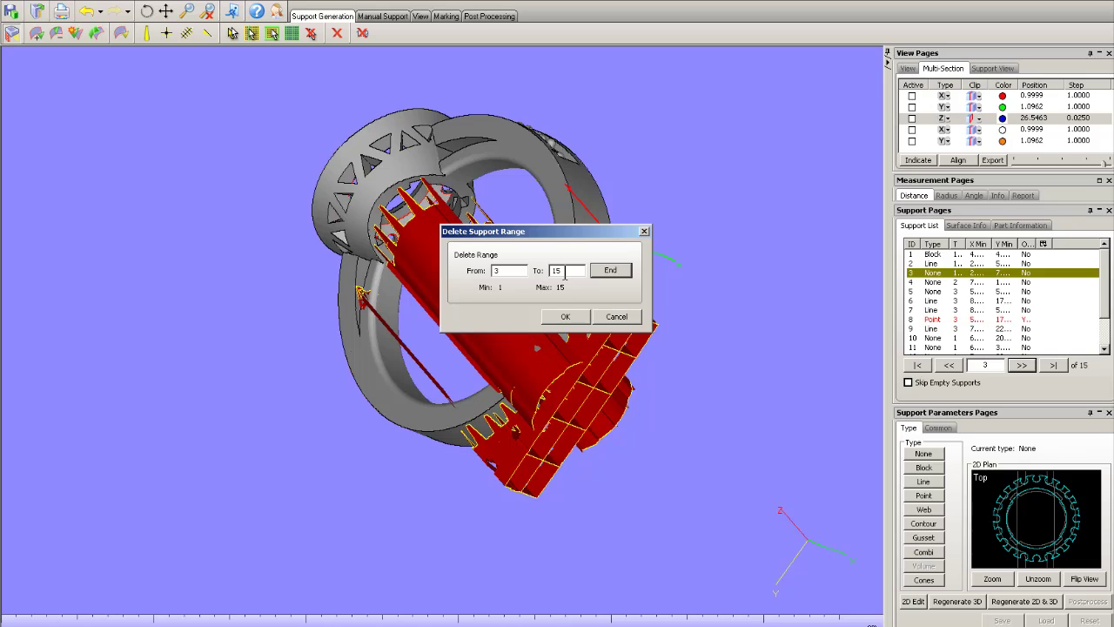
left_click(566, 317)
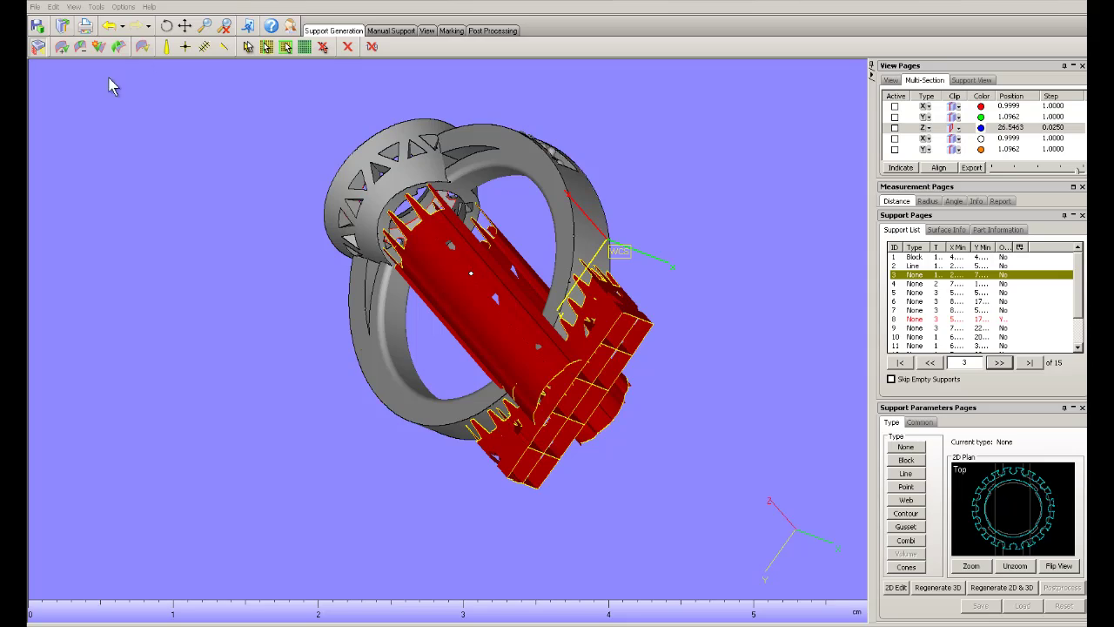
Review the Export Support options for STL and slice files, and close them without exporting
left_click(16, 4)
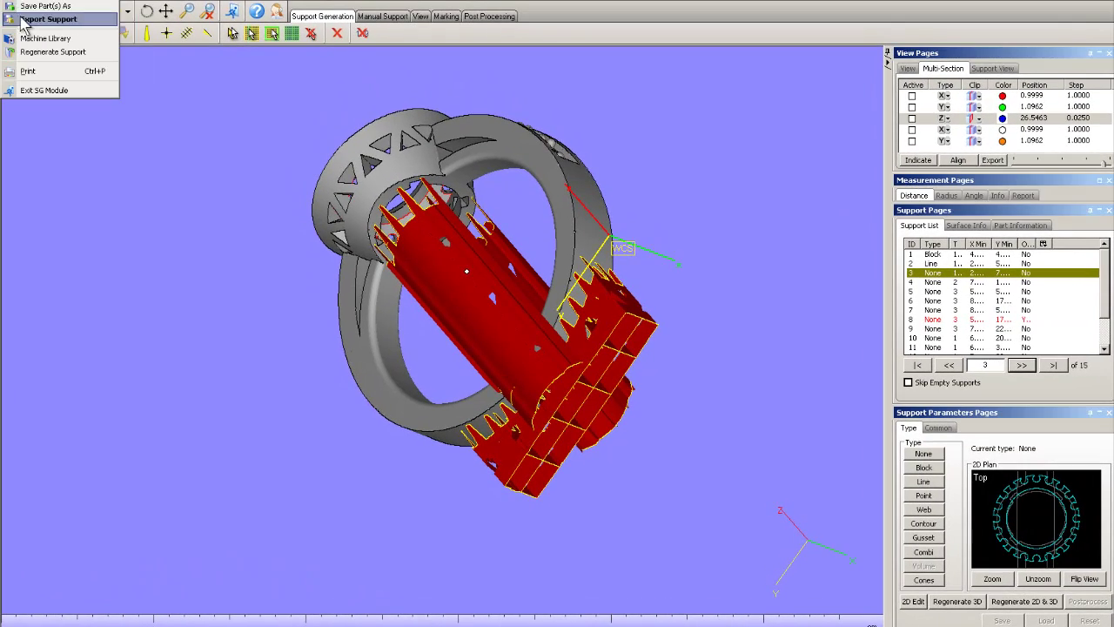
left_click(26, 19)
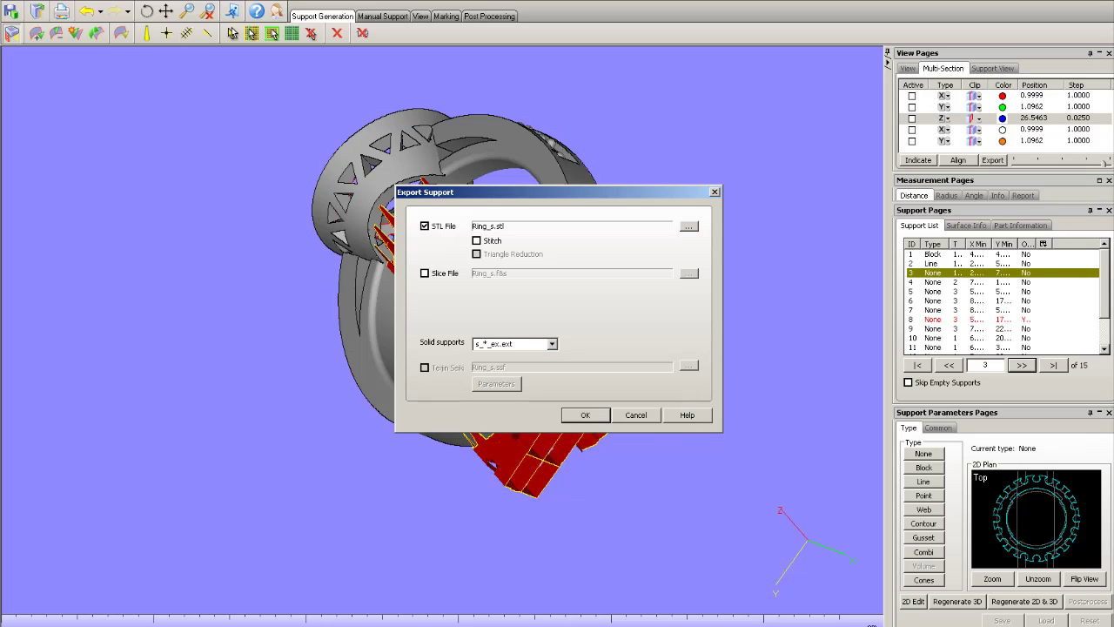
key("Escape")
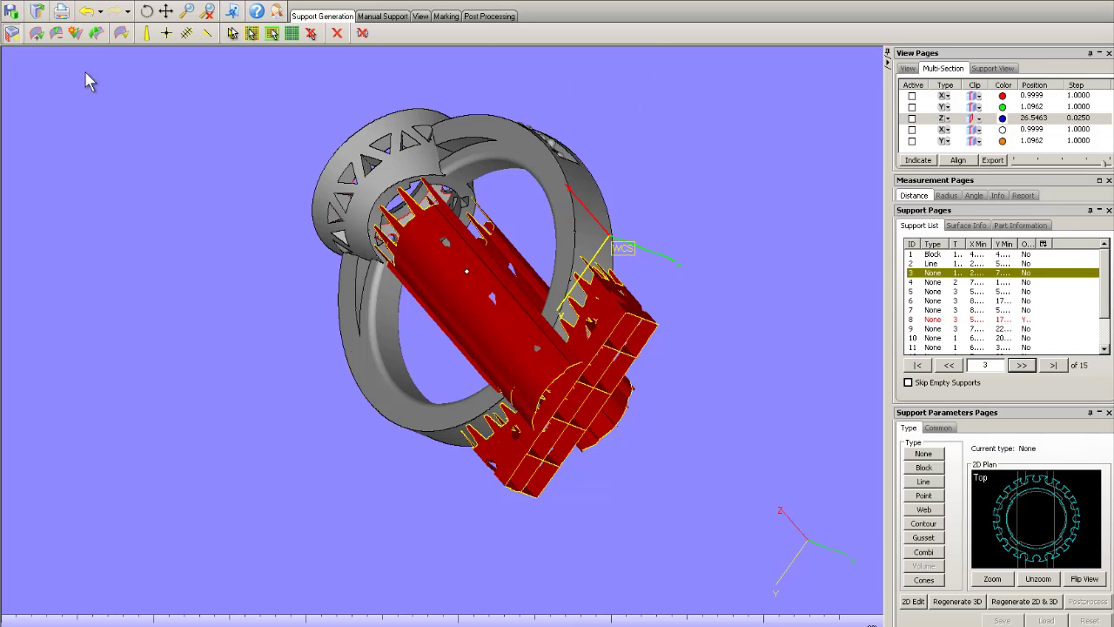
Exit the SG module without saving the supports into a .magics project file
left_click(11, 9)
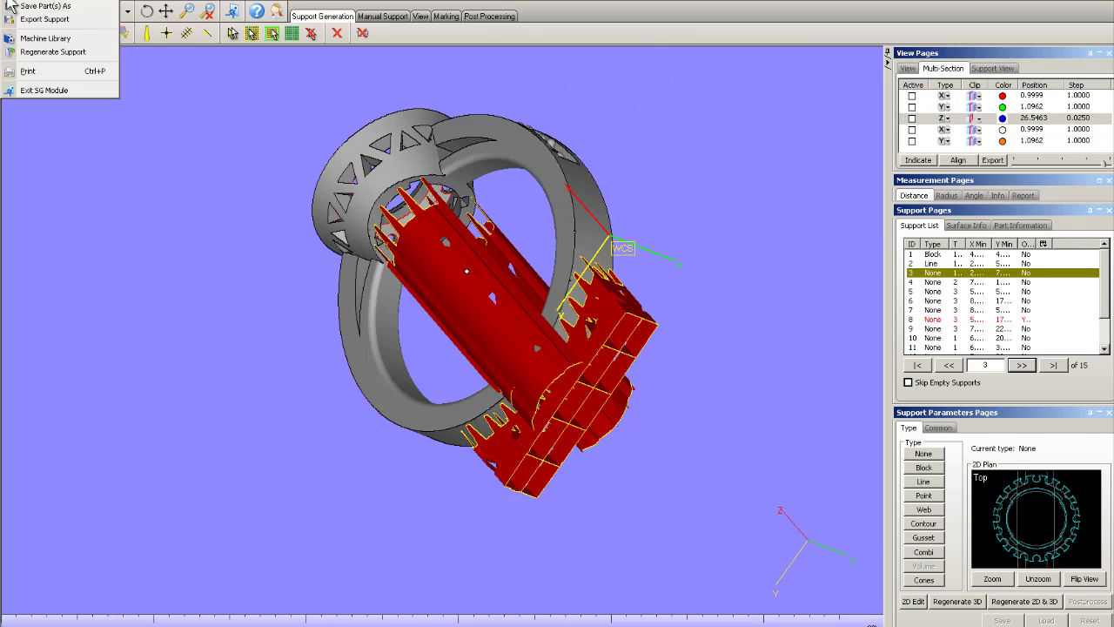
left_click(50, 91)
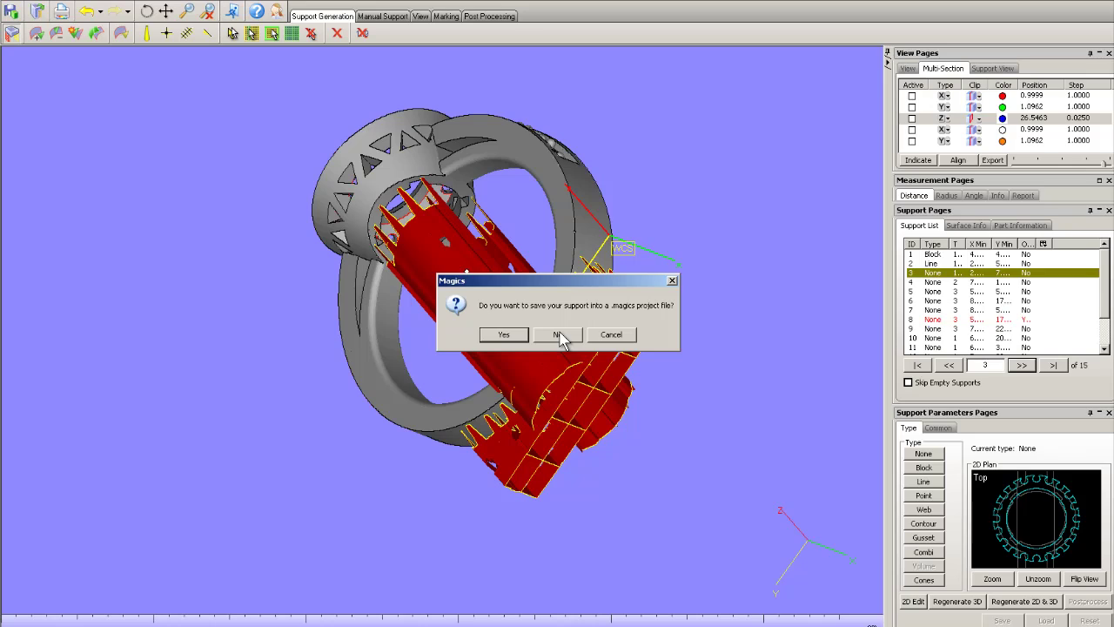
left_click(558, 335)
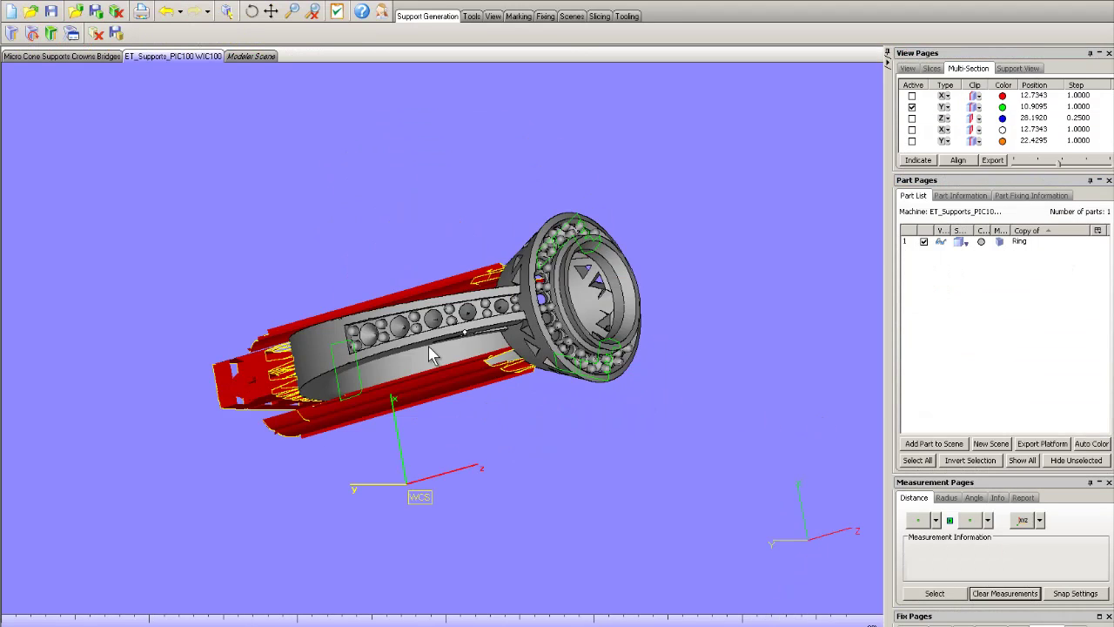
right_click_drag(383, 237, 401, 187)
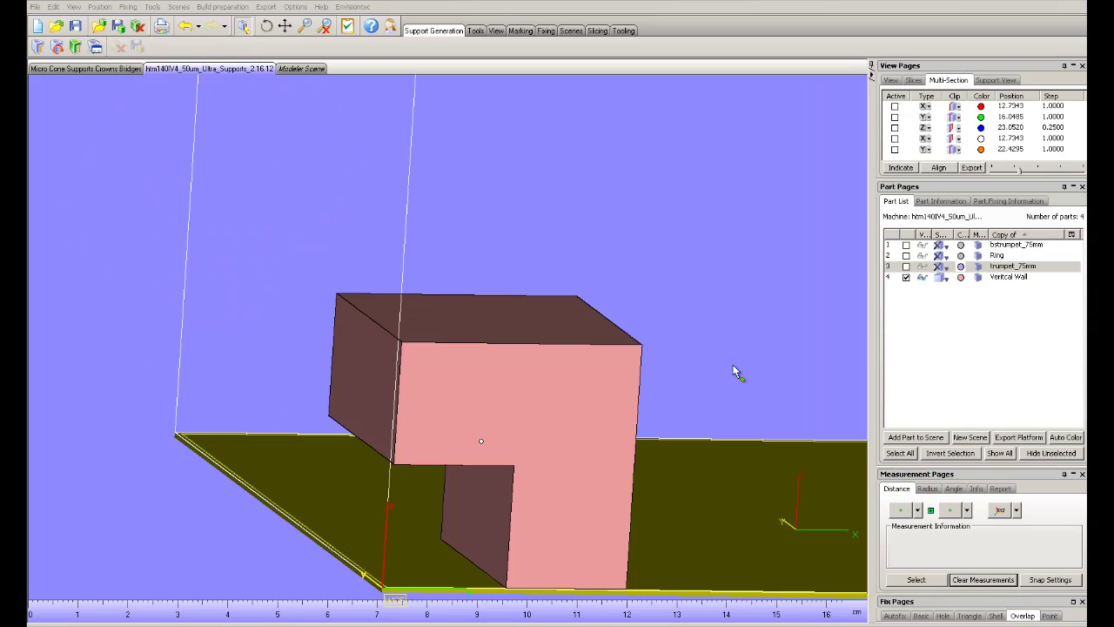
Translate the Vertical Wall part to an absolute Z position of 8 mm
right_click_drag(533, 451, 512, 419)
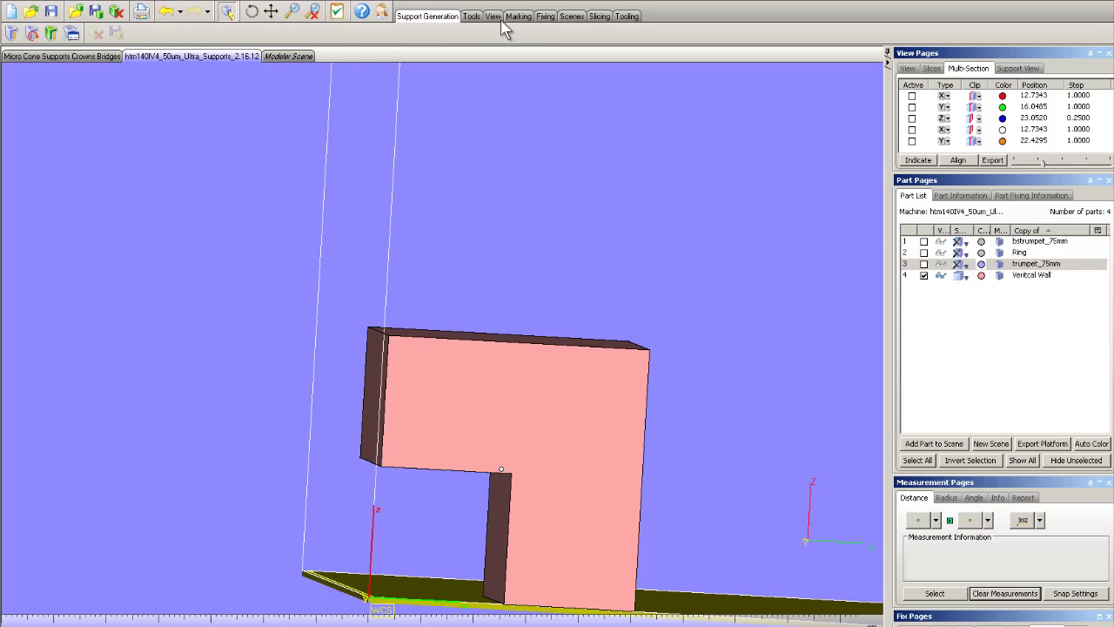
left_click(470, 17)
left_click(12, 34)
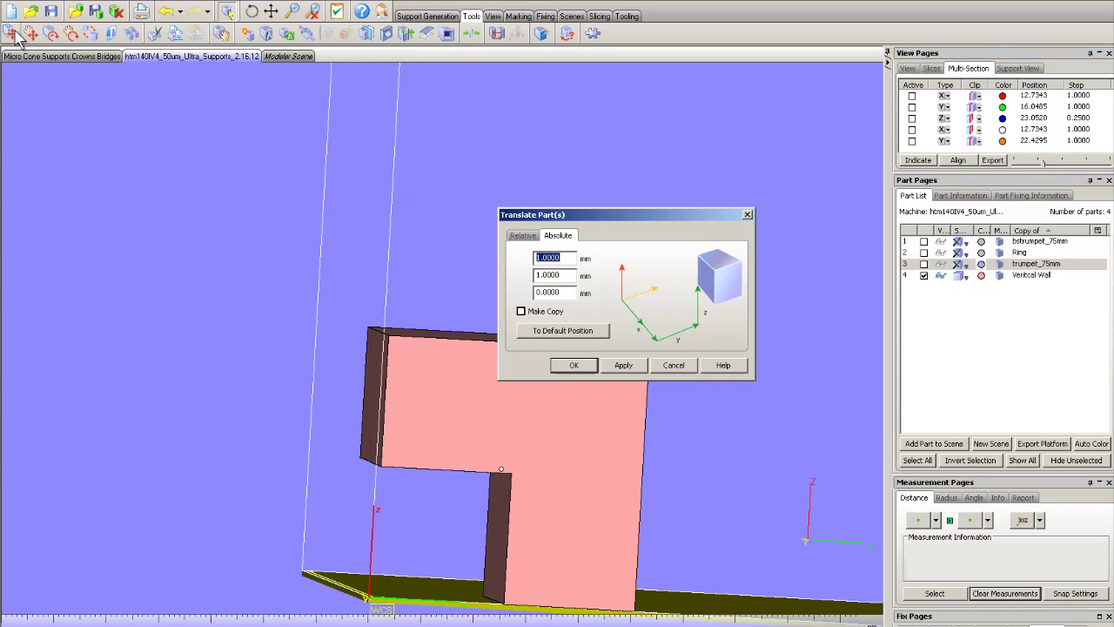
left_click(622, 365)
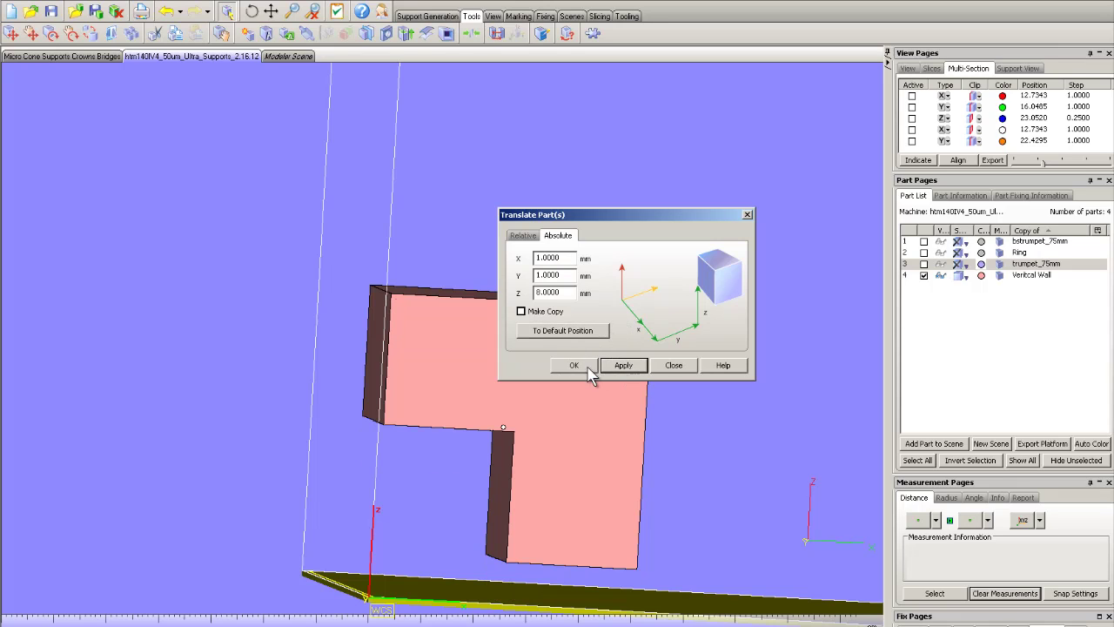
left_click(582, 366)
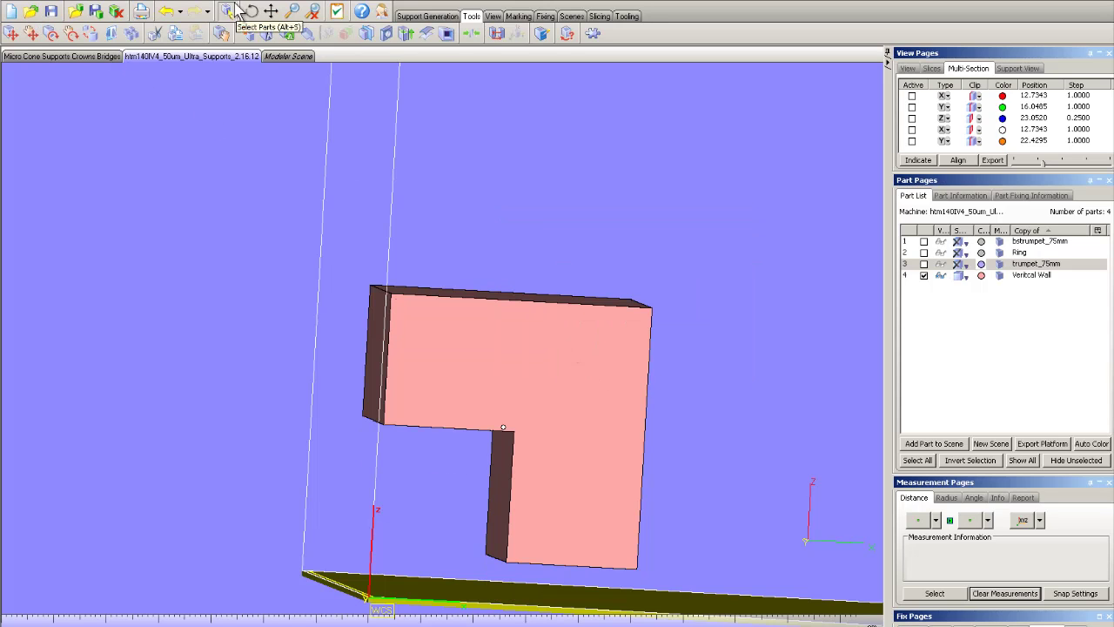
Generate supports for the Vertical Wall part and examine the block supports under the overhang and the base
left_click(450, 17)
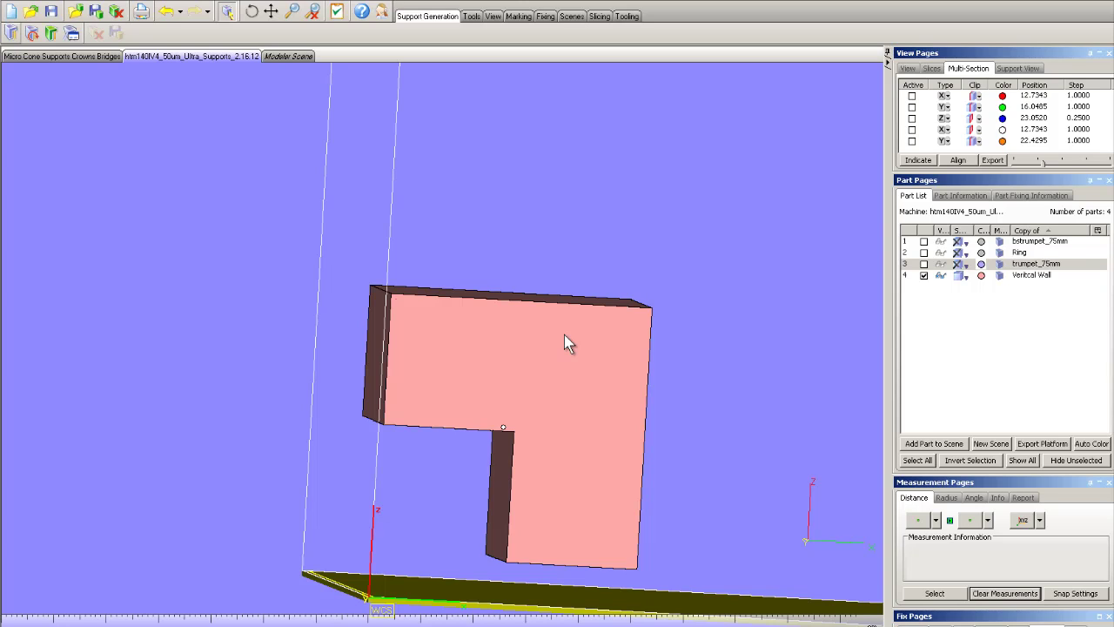
left_click(12, 33)
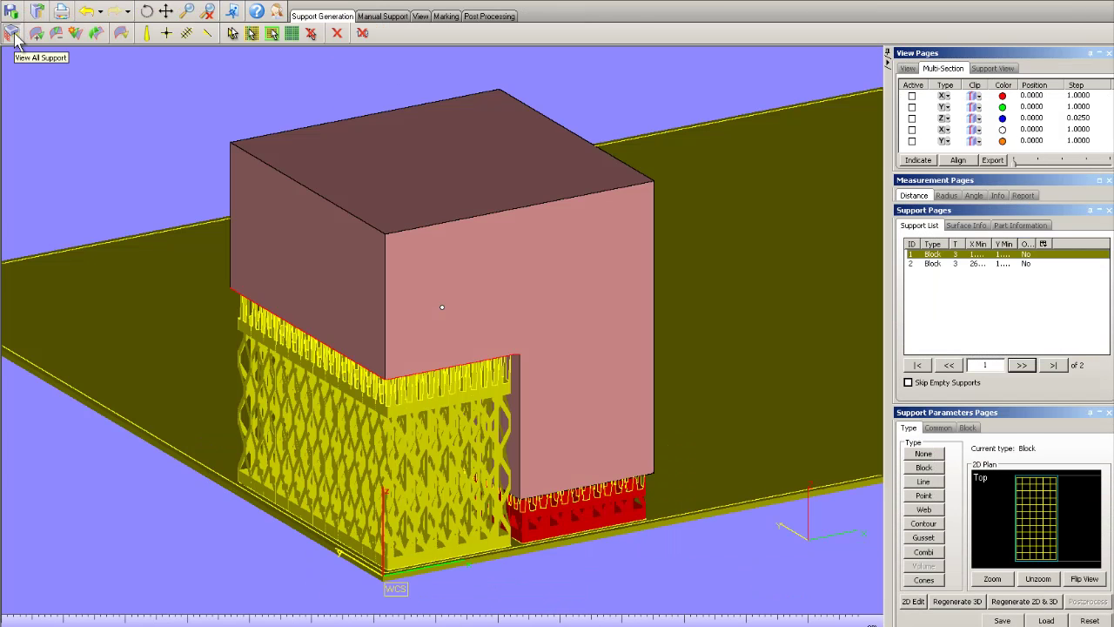
right_click_drag(480, 323, 420, 198)
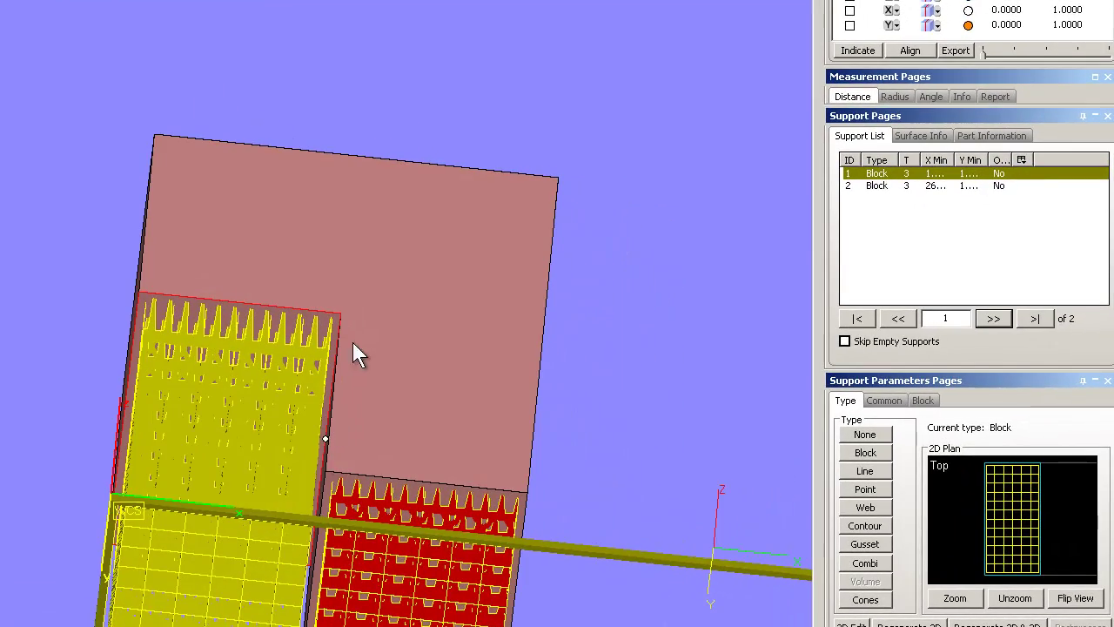
right_click_drag(352, 342, 315, 361)
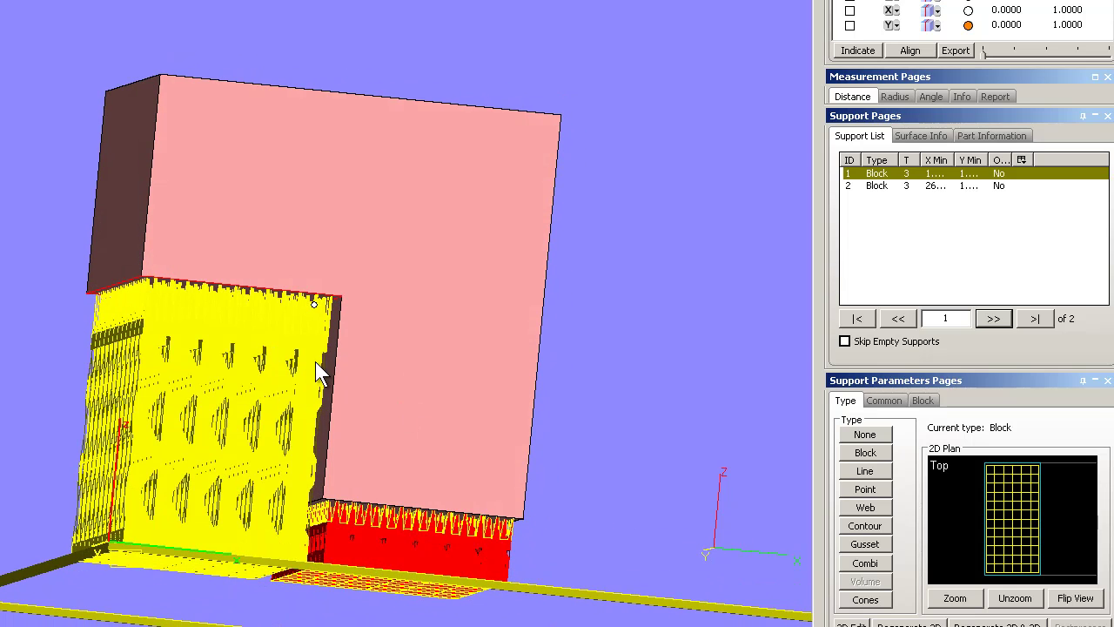
Show the common parameters of block support 1 and examine its XY Offset from the overhang's edges and outer corner
left_click(888, 400)
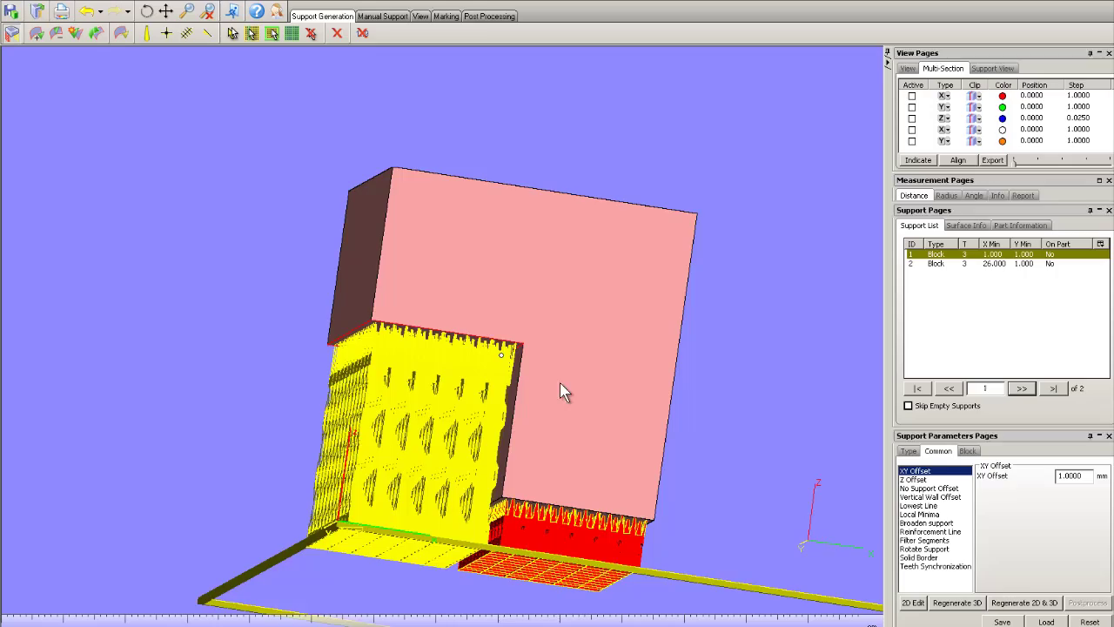
right_click_drag(561, 384, 604, 264)
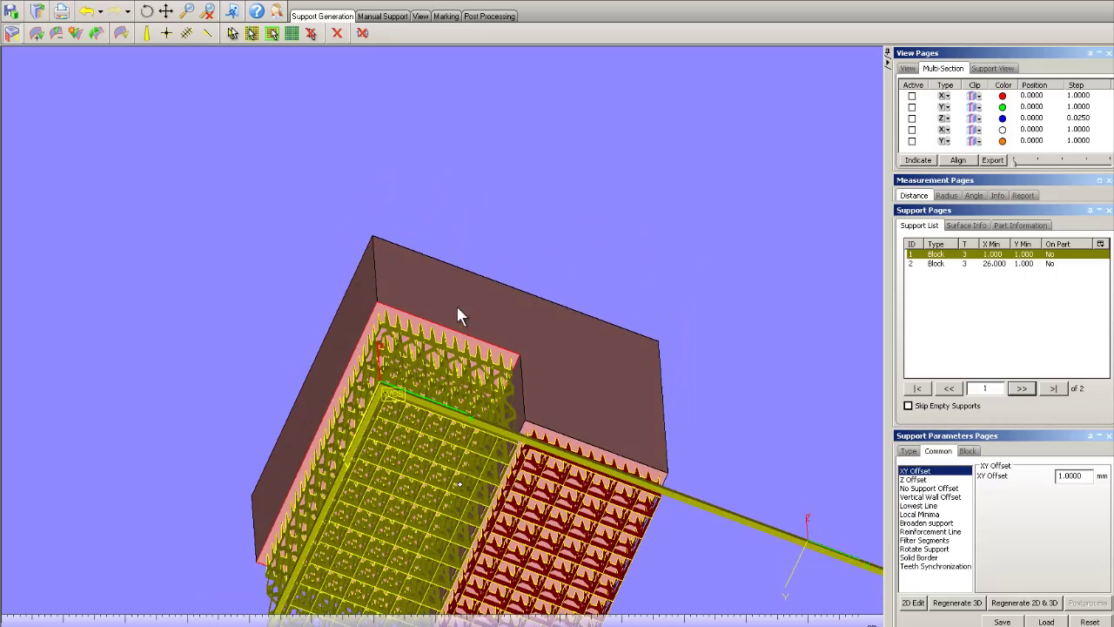
right_click_drag(446, 337, 443, 309)
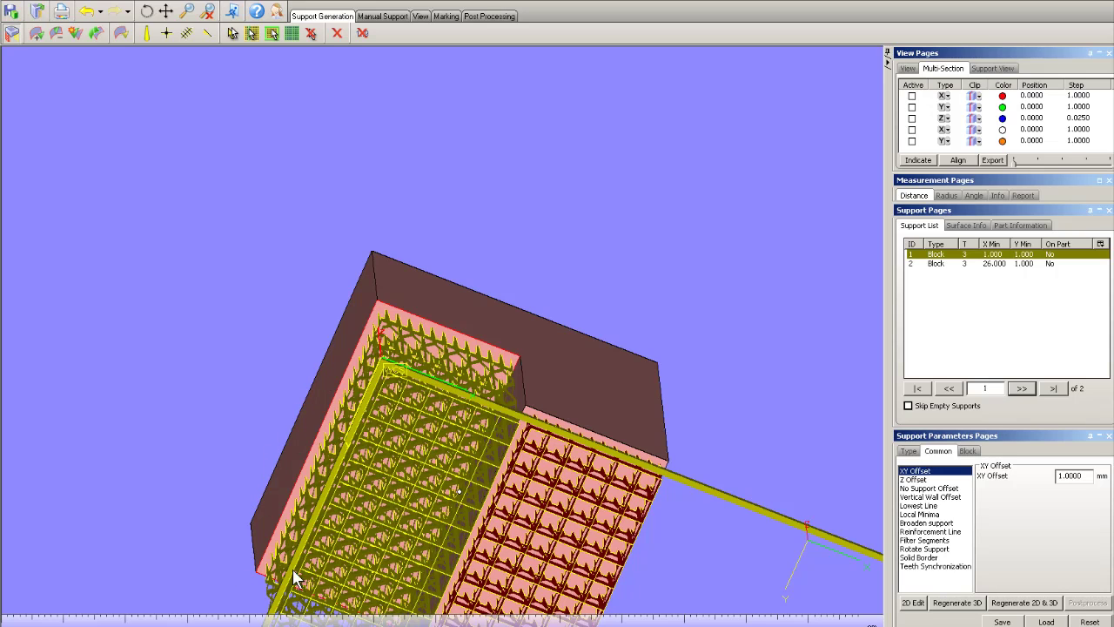
right_click_drag(462, 369, 406, 334)
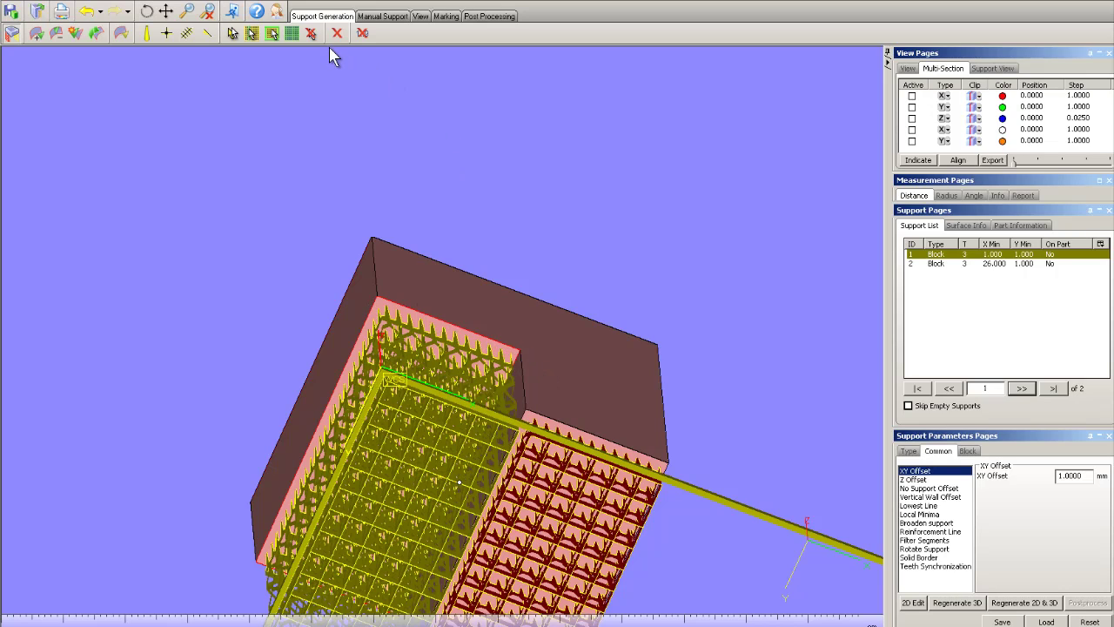
left_click(187, 11)
left_click_drag(349, 280, 416, 351)
scroll(484, 336, "down", 3)
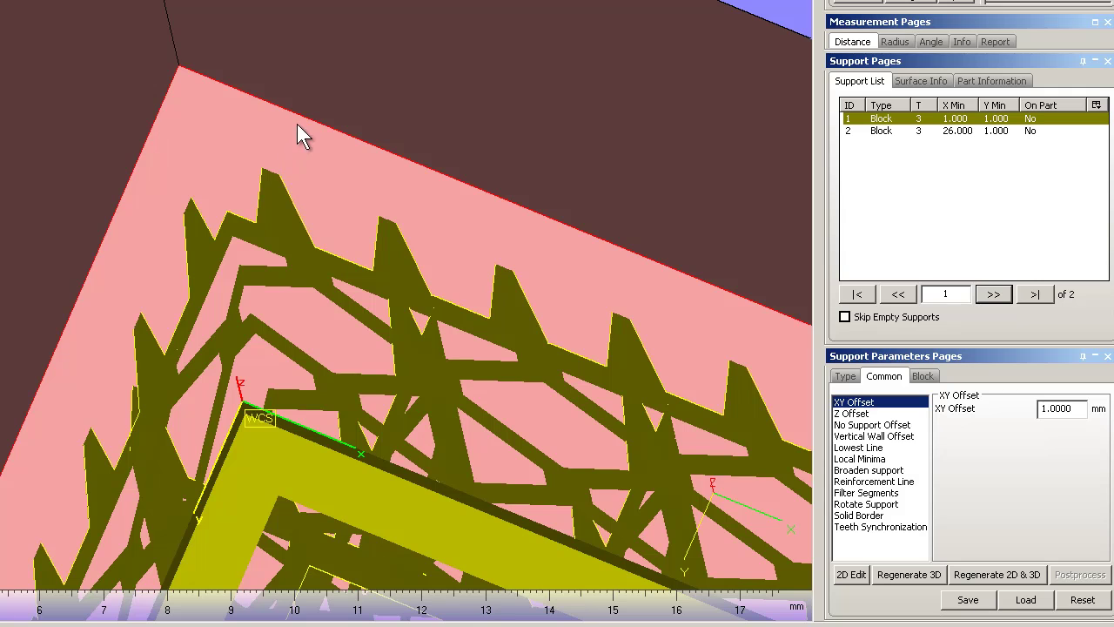
right_click_drag(298, 126, 293, 114)
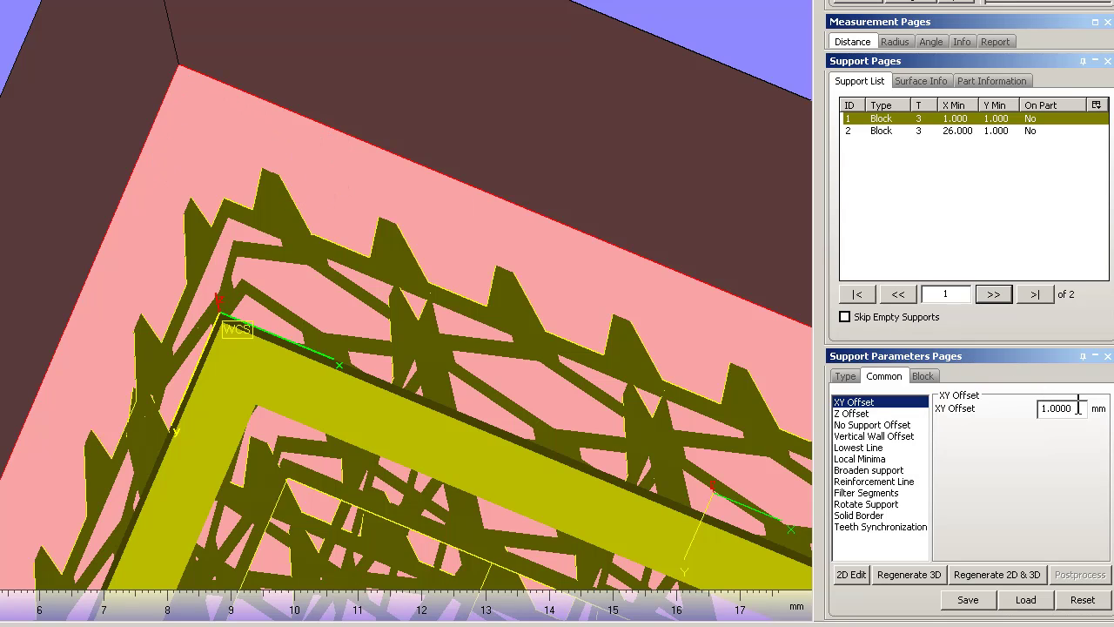
Set the XY Offset of block support 1 to 0.5 mm and regenerate it in 2D and 3D
left_click_drag(1077, 409, 1036, 409)
type("0.5")
left_click(992, 579)
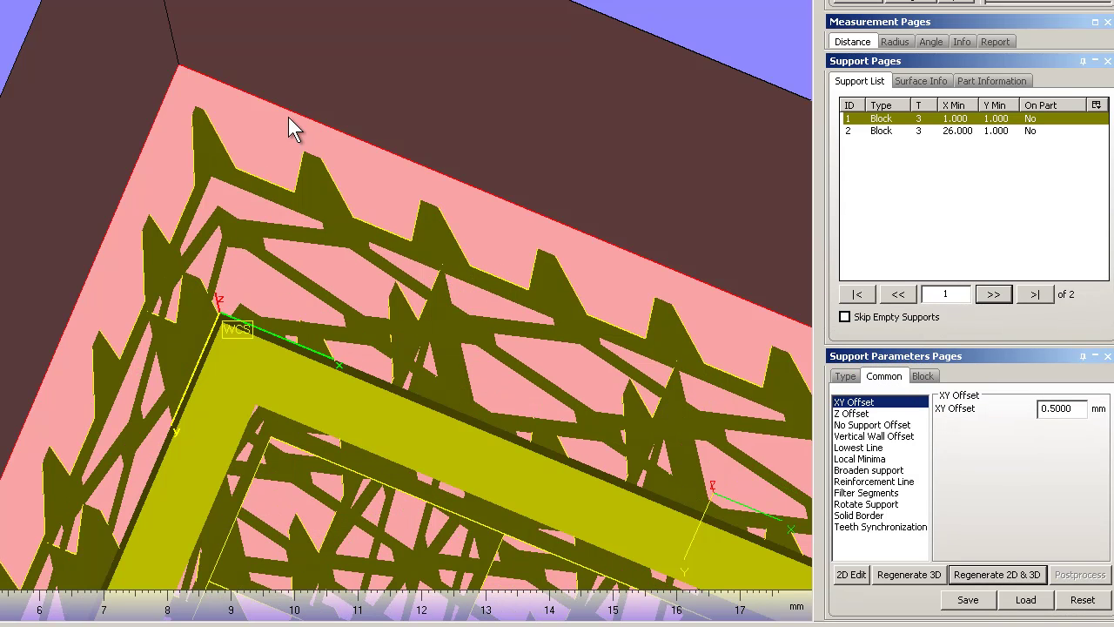
Set the XY Offset of block support 1 to 0 mm, regenerate it in 2D and 3D, and inspect the outer corner
right_click_drag(261, 154, 270, 229)
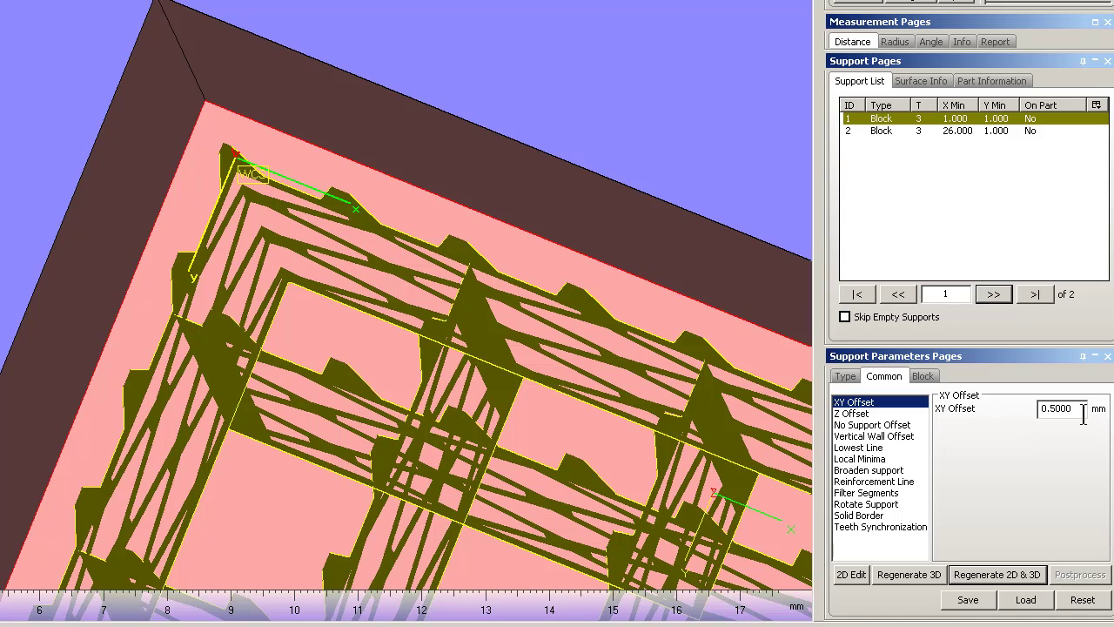
left_click_drag(1083, 409, 1019, 411)
type("0")
left_click(1022, 576)
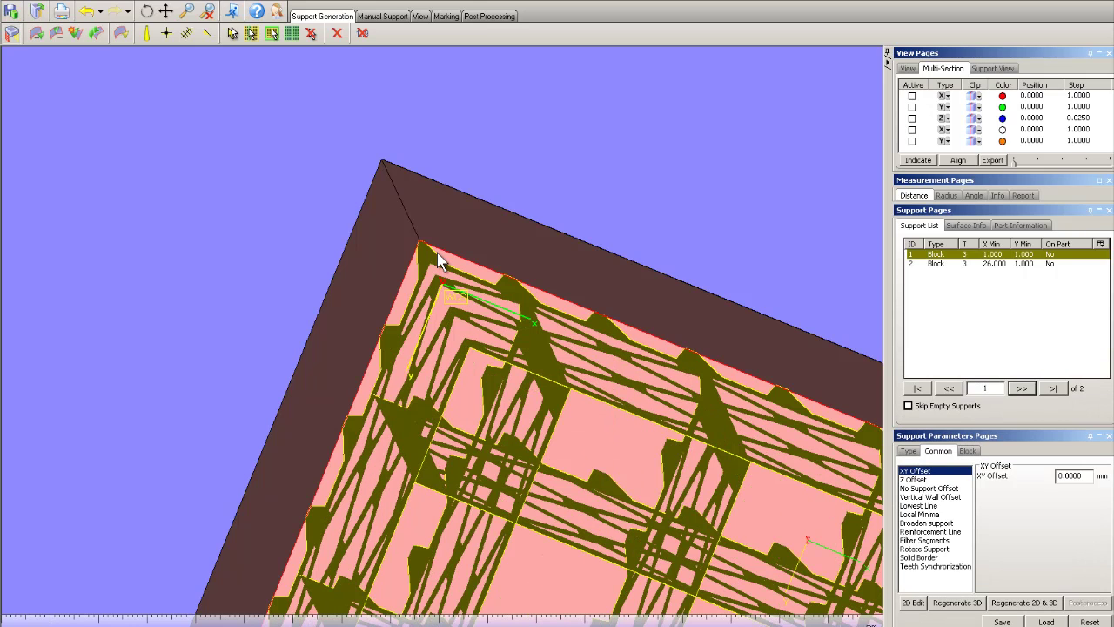
right_click_drag(505, 279, 530, 225)
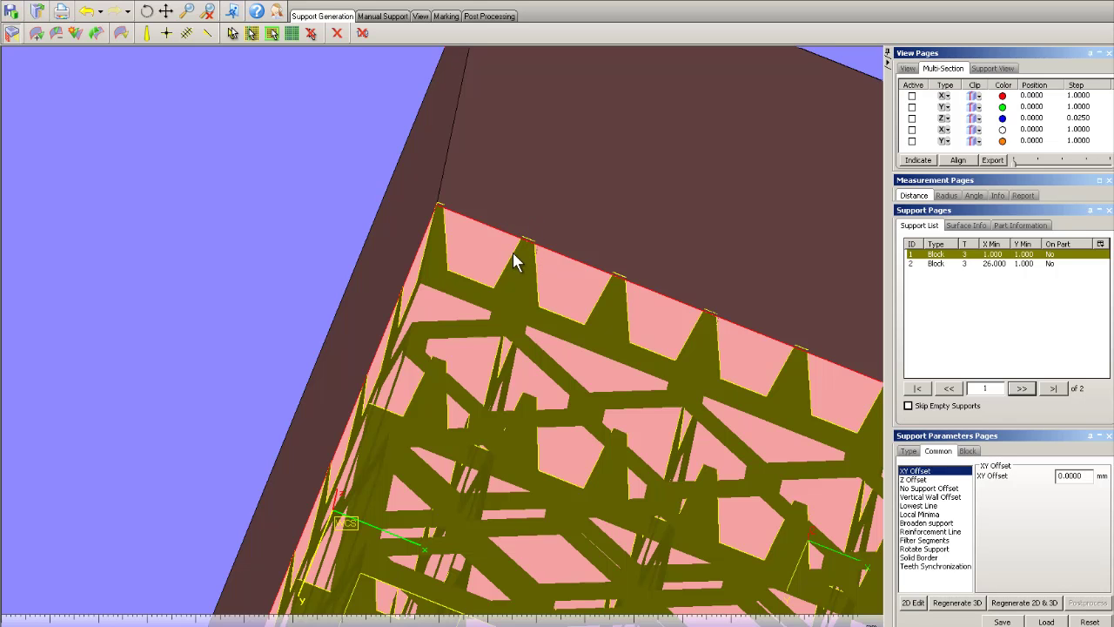
right_click_drag(608, 342, 615, 319)
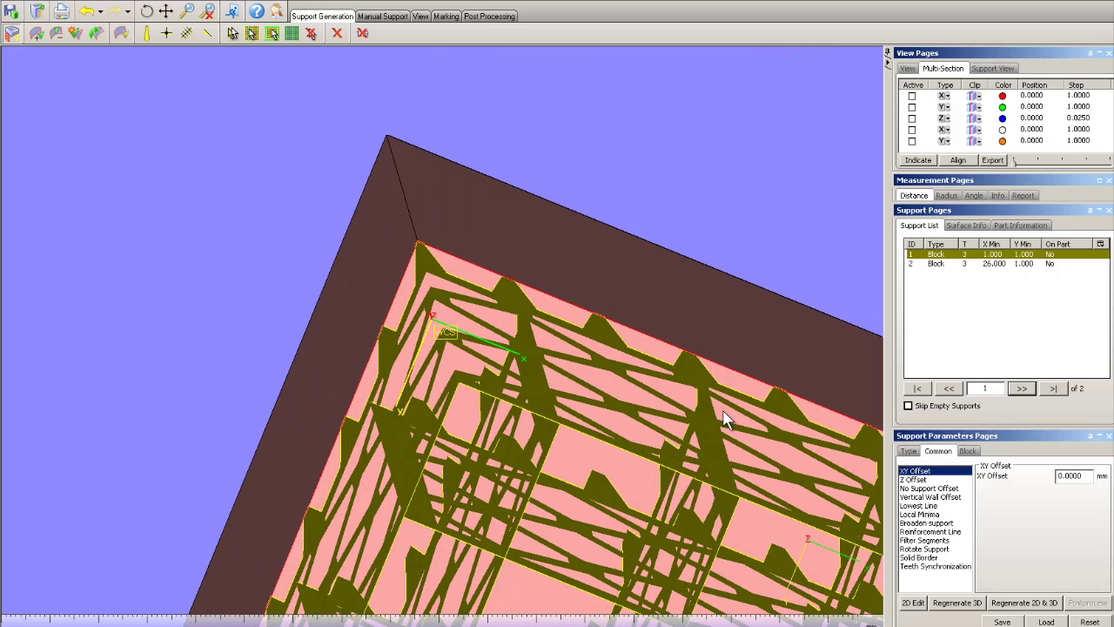
right_click_drag(657, 365, 518, 341)
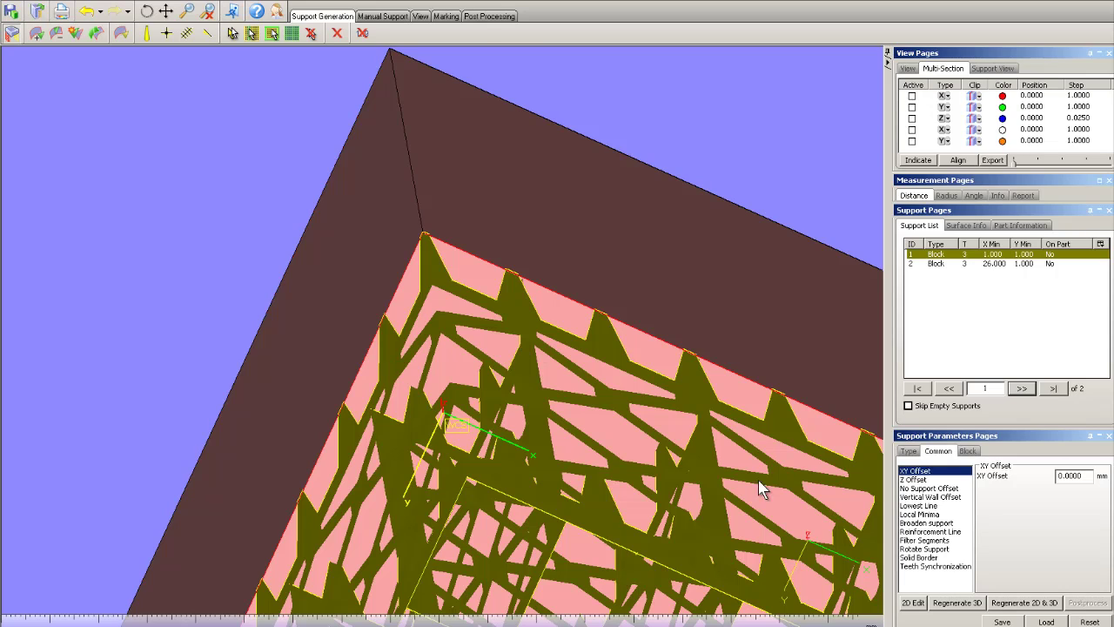
Set the Vertical Wall Offset of block support 1 to 0 mm
left_click_drag(1085, 480, 1058, 477)
left_click(950, 487)
key("Down")
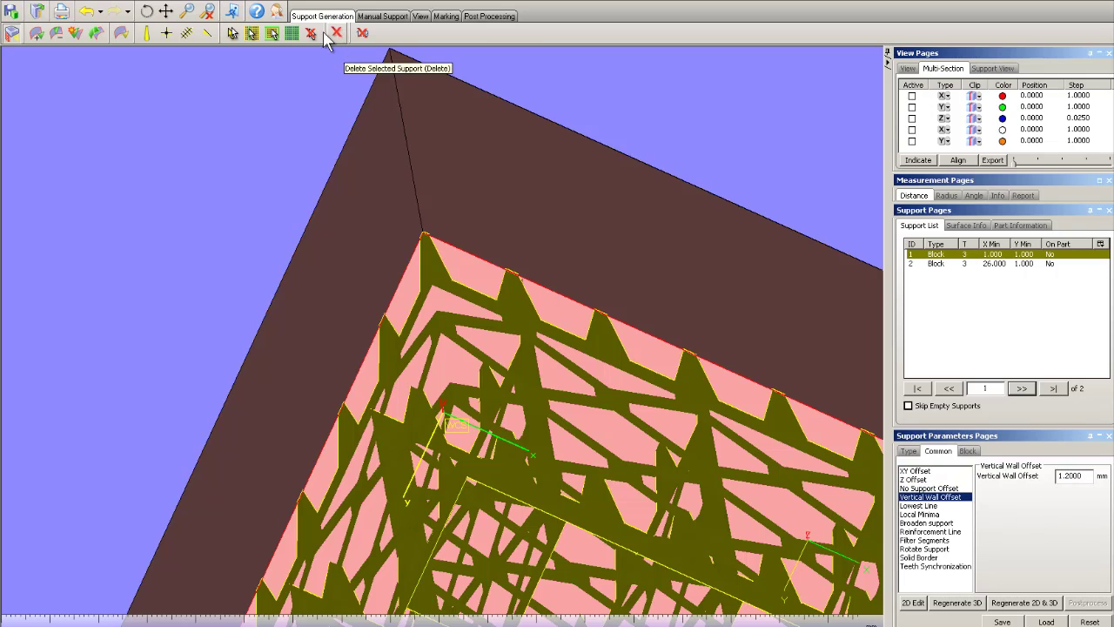
left_click(232, 12)
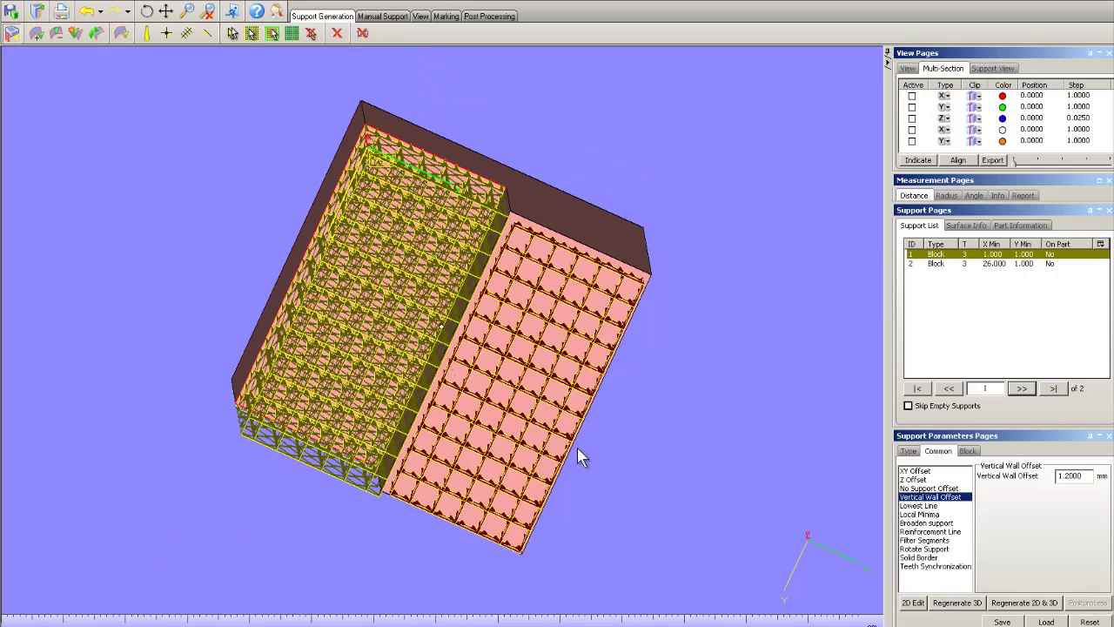
right_click_drag(507, 368, 533, 400)
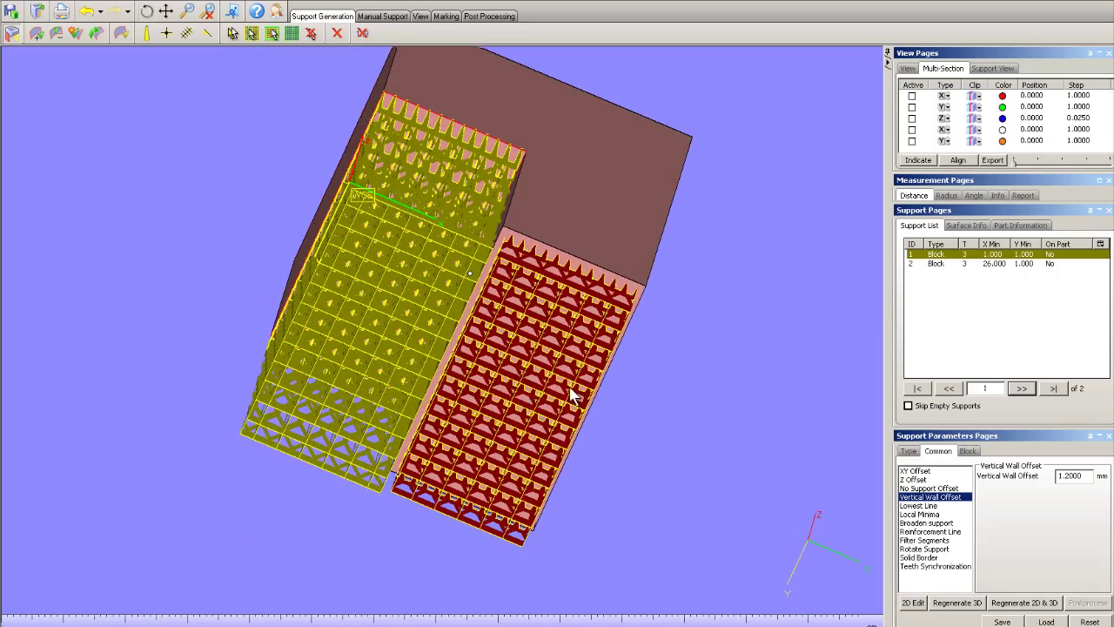
double_click(1087, 476)
type("0")
Regenerate block support 1 in 2D and 3D and examine its distance from the vertical wall at the overhang's inner corner
left_click(186, 10)
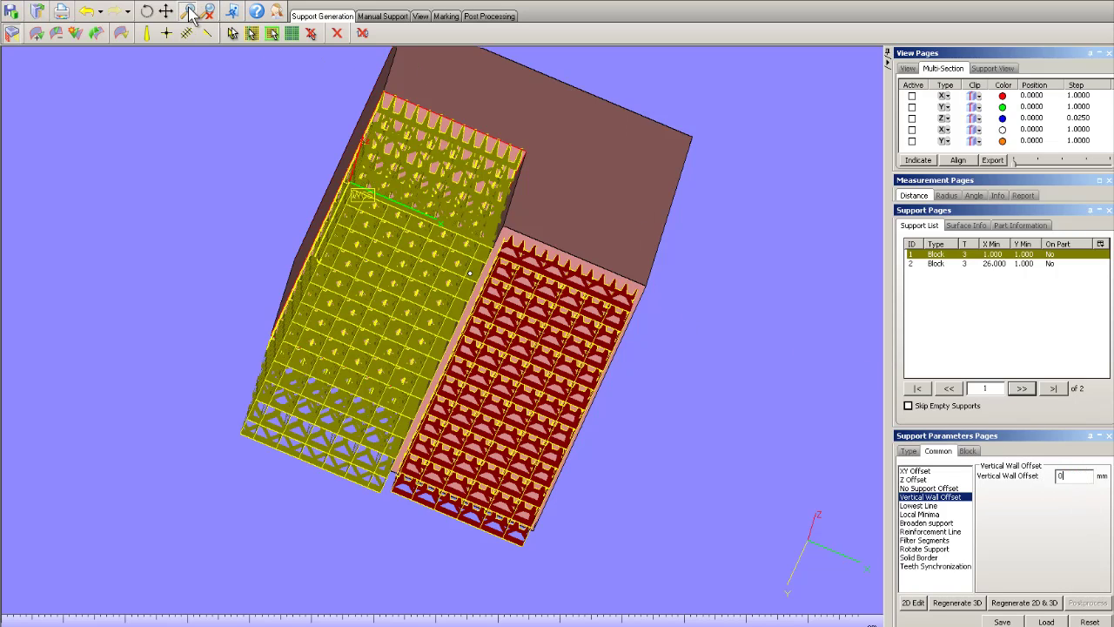
left_click_drag(521, 191, 522, 257)
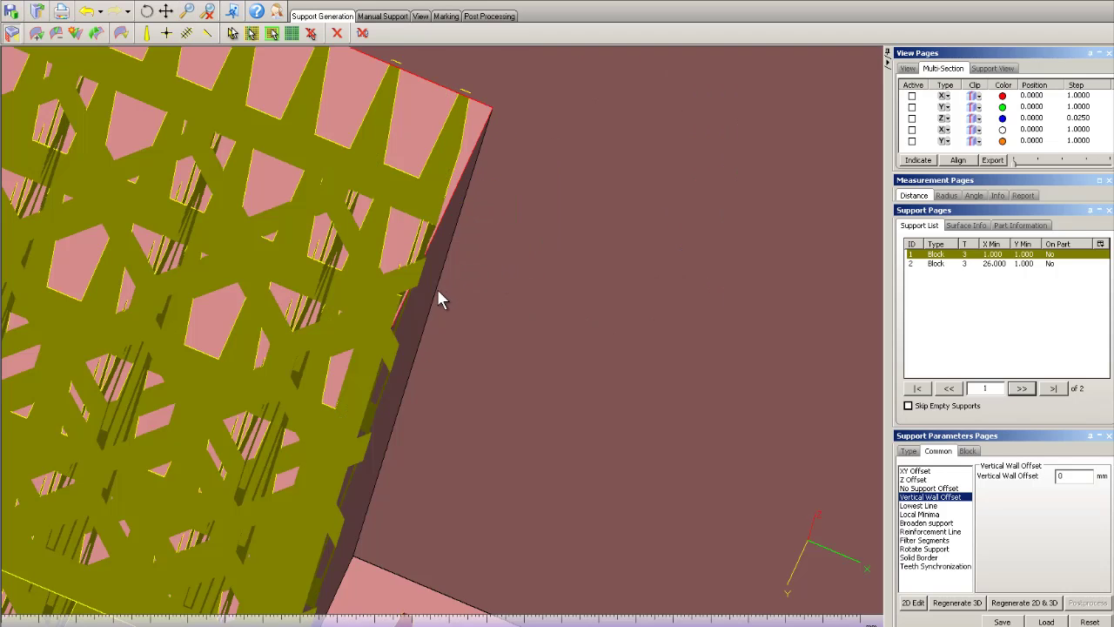
mouse_move(438, 290)
right_mouse_down()
mouse_move(423, 299)
mouse_move(433, 302)
right_mouse_up()
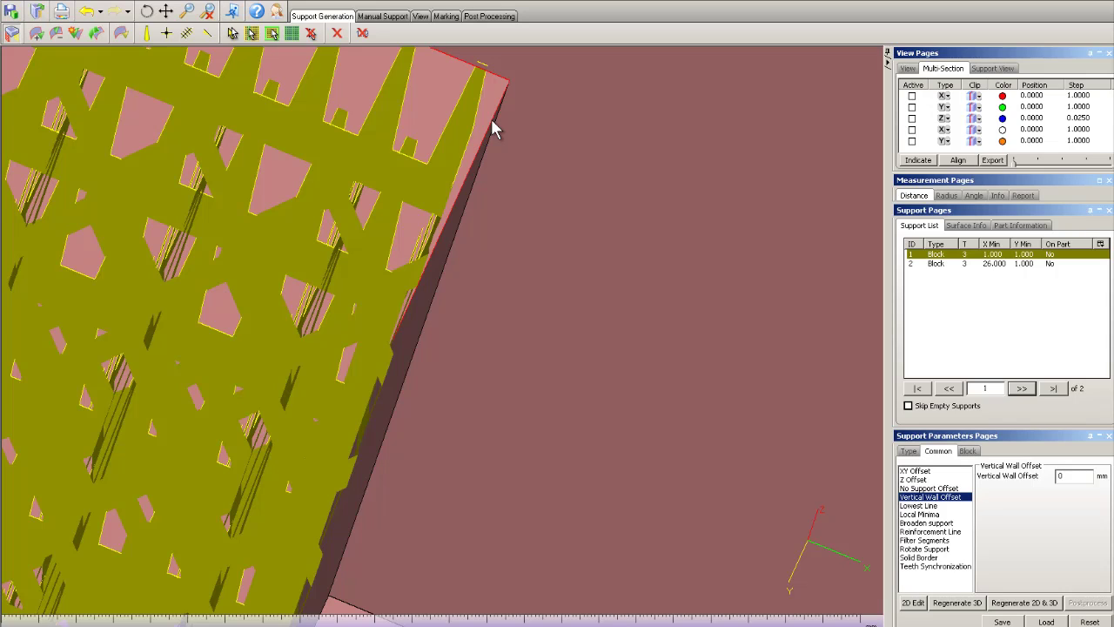
right_click_drag(397, 287, 412, 258)
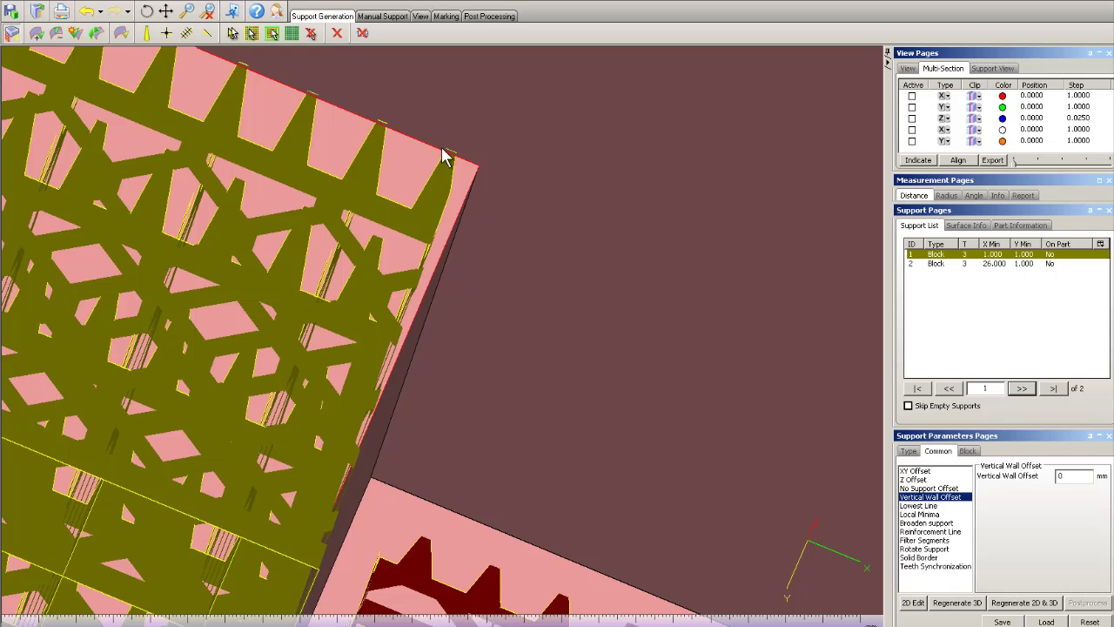
right_click_drag(447, 155, 401, 196)
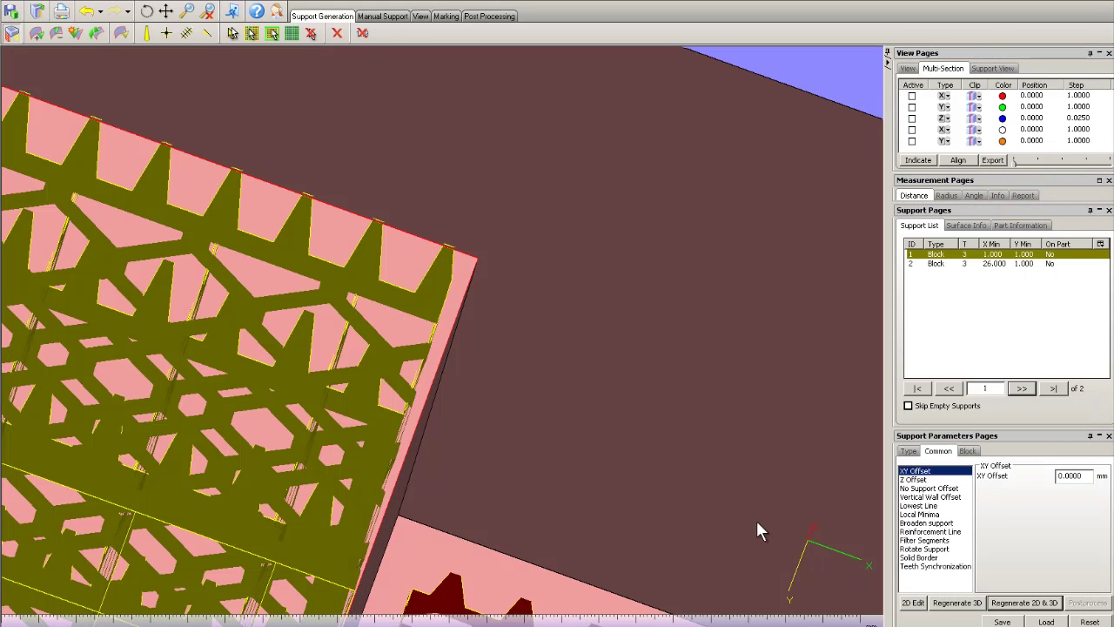
right_click_drag(405, 335, 389, 353)
Set the No Support Offset and Minimum Height Supporting Wall to 0 mm, regenerate block support 1, and inspect the wall side
left_click(928, 488)
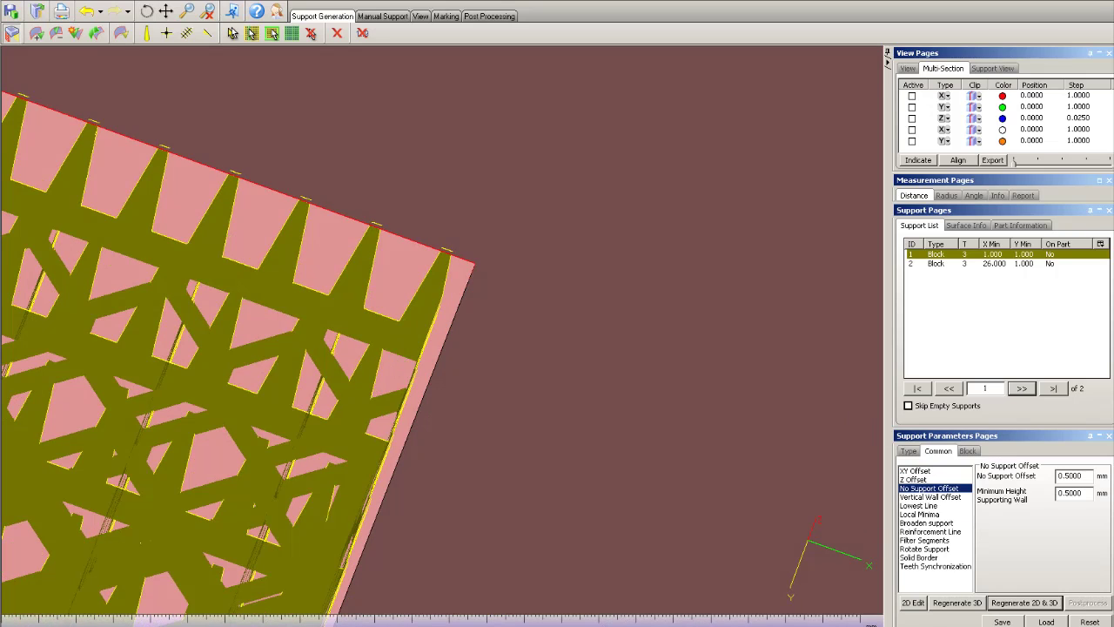
left_click_drag(1085, 476, 999, 473)
type("0")
left_click_drag(1084, 492, 1035, 494)
type("0")
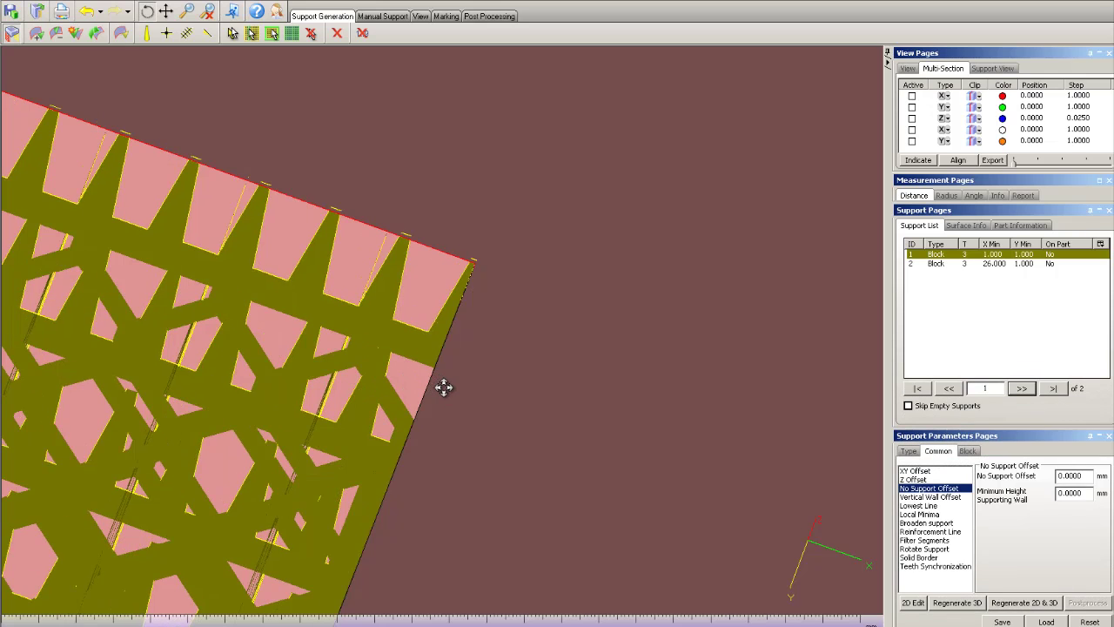
right_click_drag(440, 383, 472, 423)
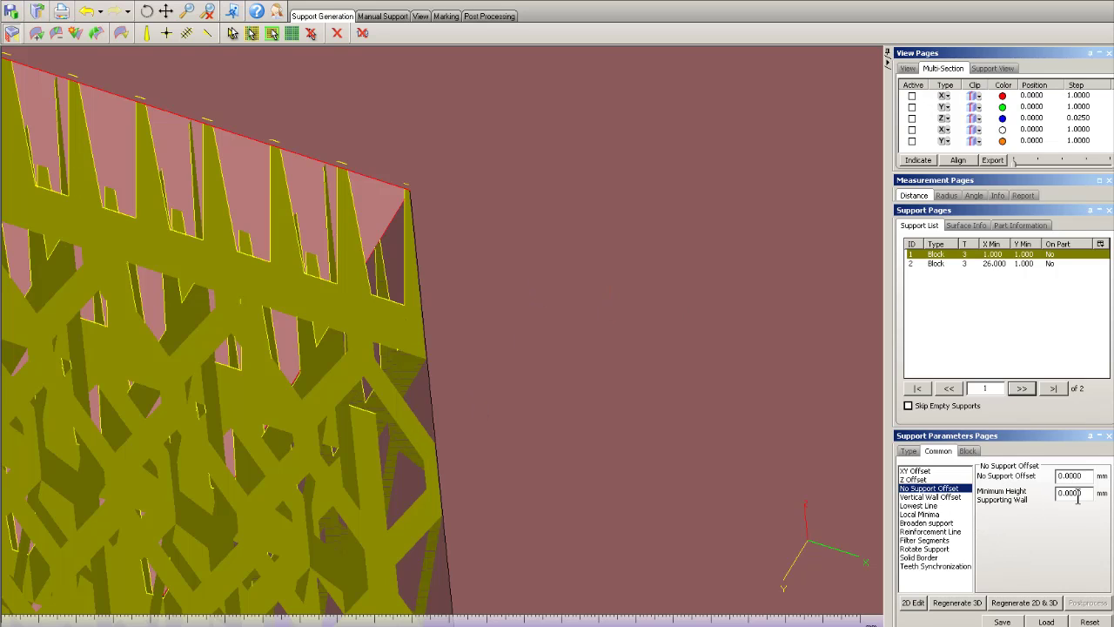
Set the No Support Offset and Minimum Height Supporting Wall to 0.5 mm and regenerate block support 1 in 2D and 3D
left_click_drag(1089, 494, 1069, 475)
type("5")
type("5")
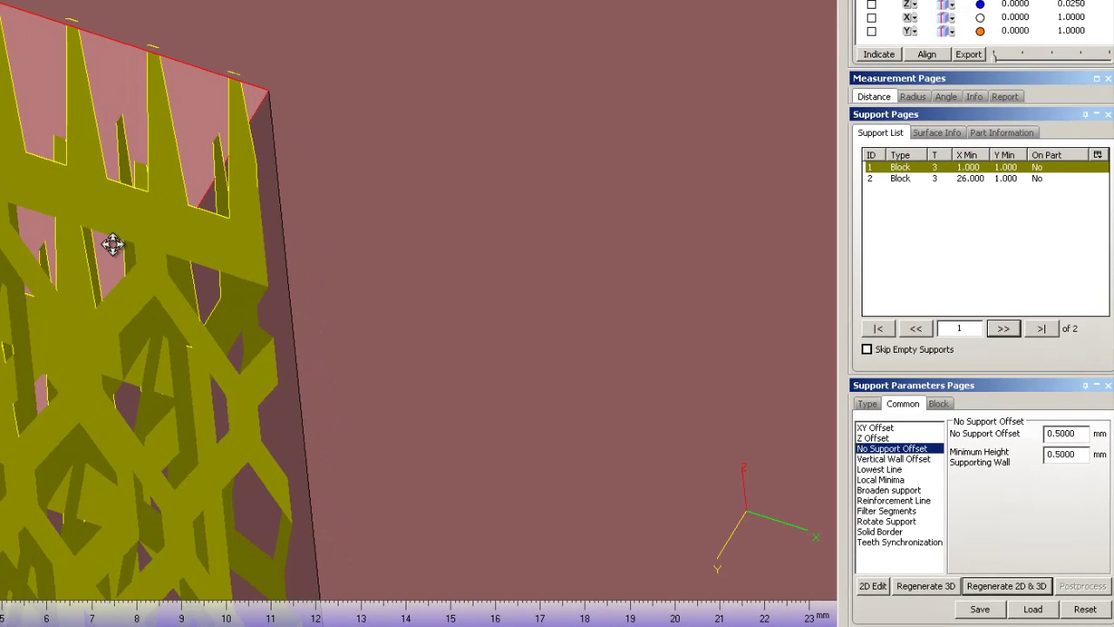
Clip the part with the Y multi-section at 3.5 mm and examine where the support teeth meet the overhang
right_click_drag(112, 245, 52, 287)
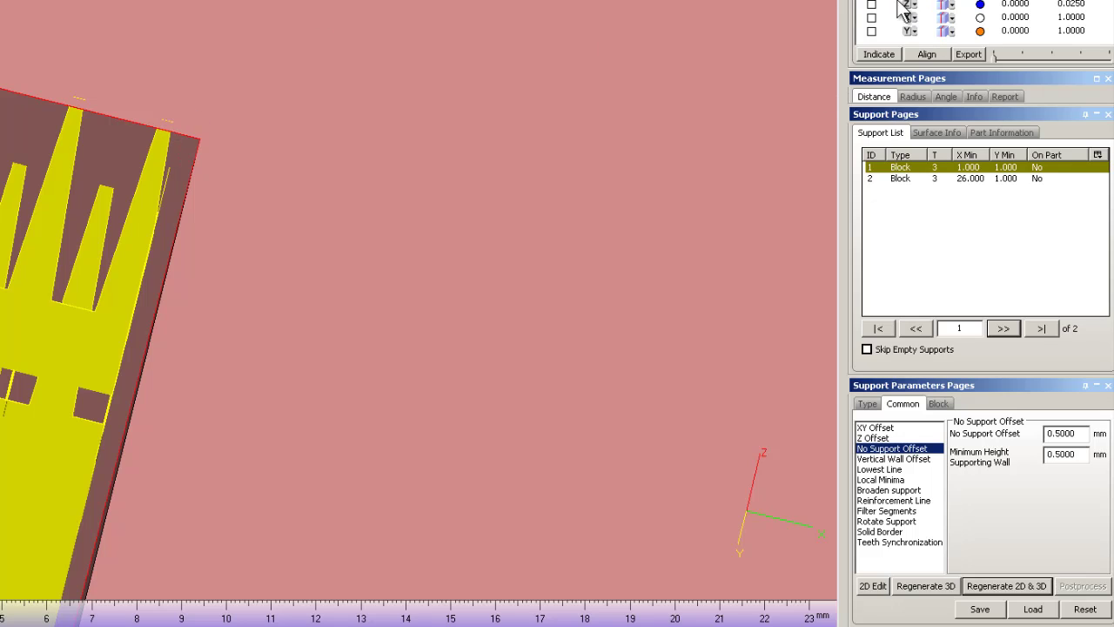
left_click(870, 2)
left_click(946, 1)
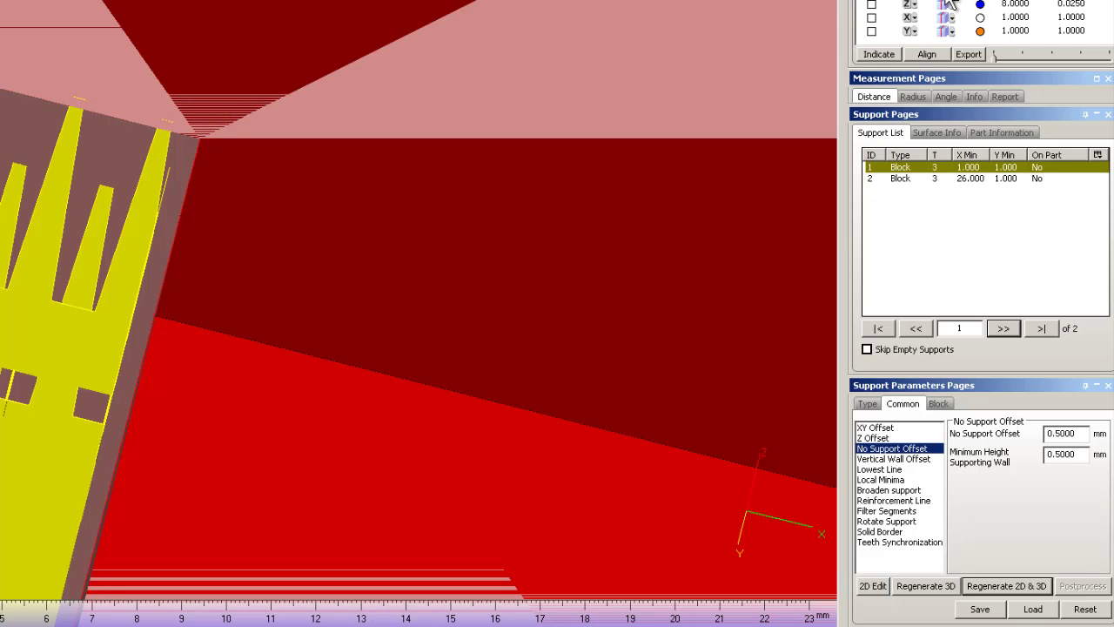
left_click_drag(992, 56, 999, 56)
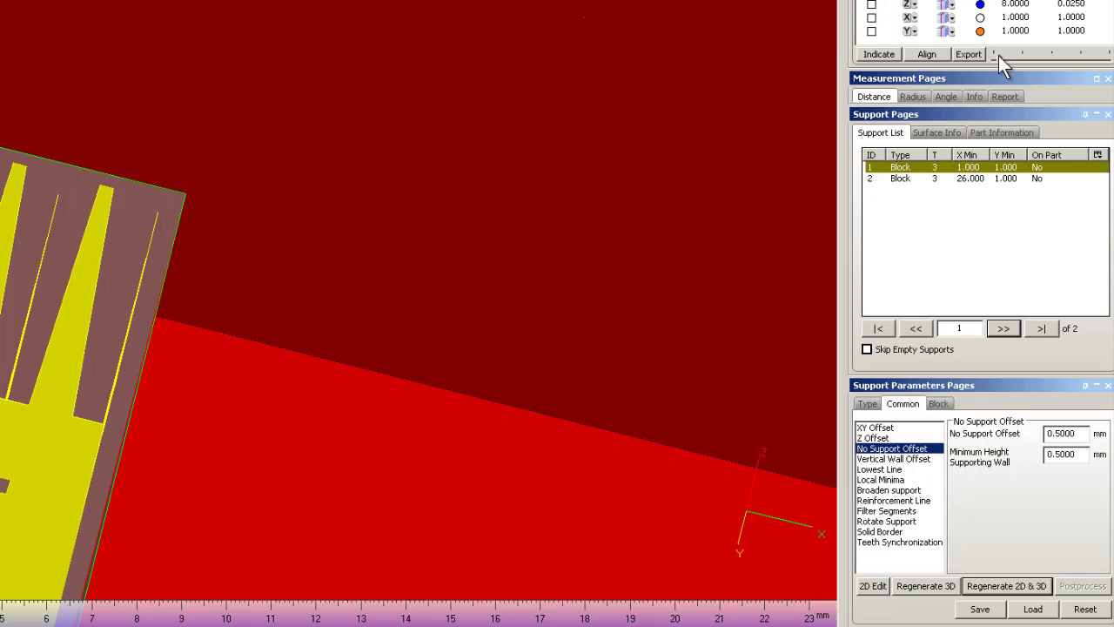
right_click_drag(122, 210, 124, 319)
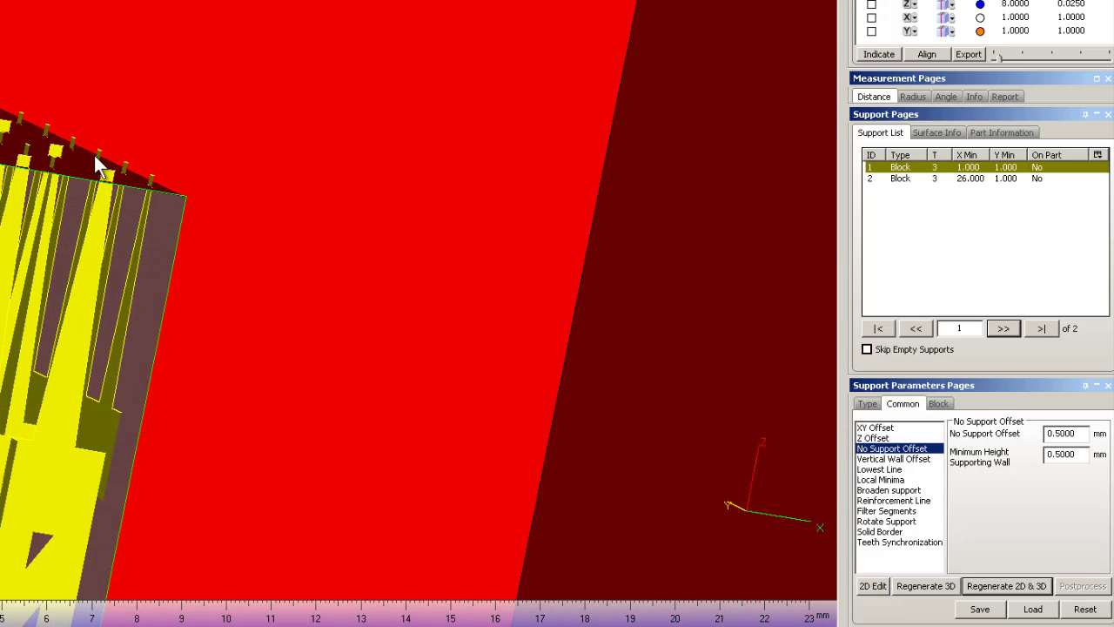
Set the Upper and Lower Z Offset of block support 1 to 0.1 mm and regenerate the support in 2D and 3D
left_click(874, 438)
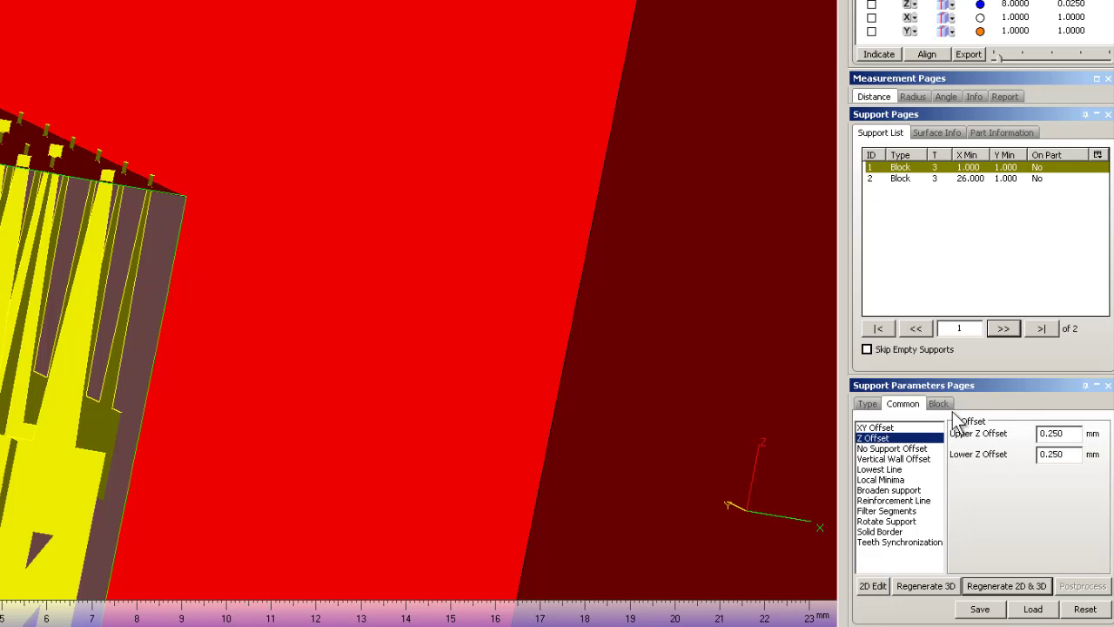
left_click_drag(1063, 432, 1050, 433)
type("1")
left_click(1067, 456)
key("BackSpace")
key("BackSpace")
key("BackSpace")
type("1")
left_click(998, 591)
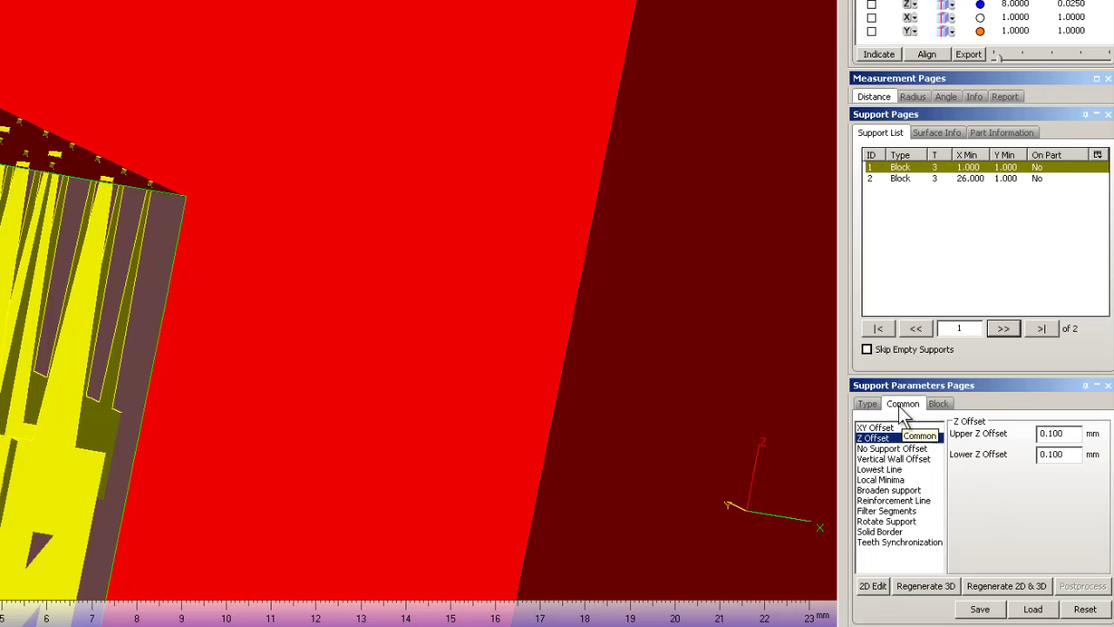
Review the support type, Hatching and Hatching Teeth settings of block support 1 and examine its teeth from several angles
left_click(868, 404)
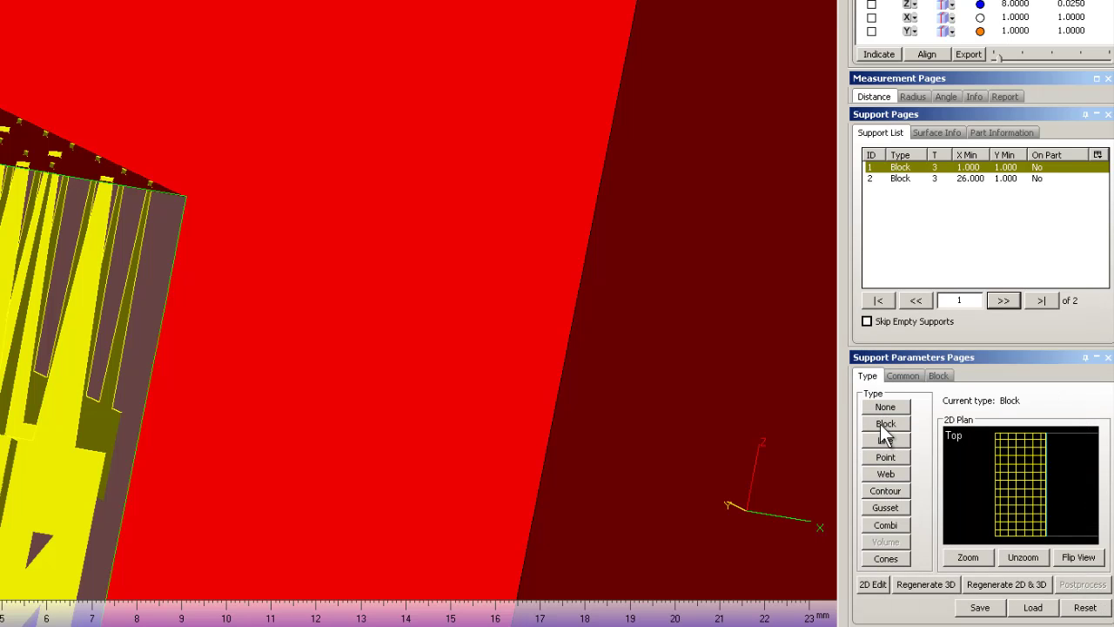
left_click(938, 375)
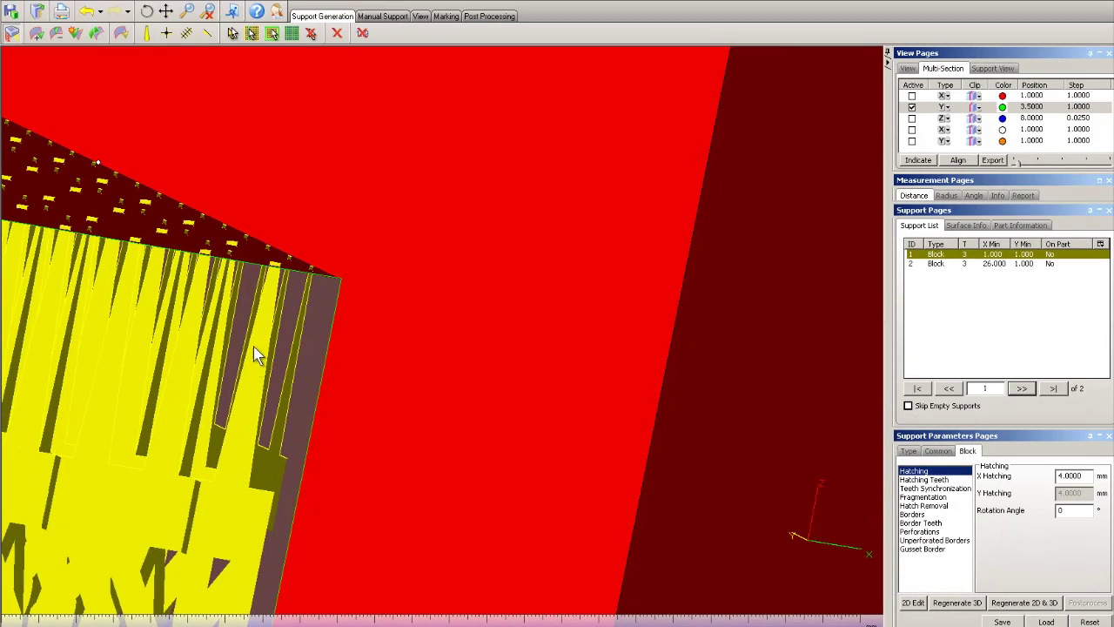
right_click_drag(257, 355, 291, 333)
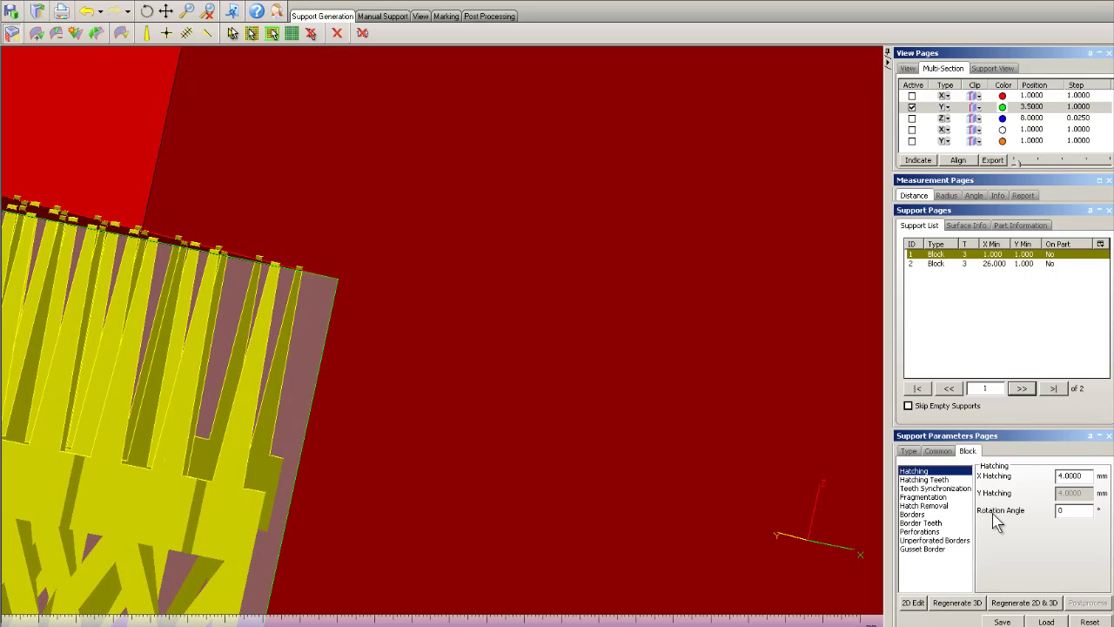
left_click(918, 481)
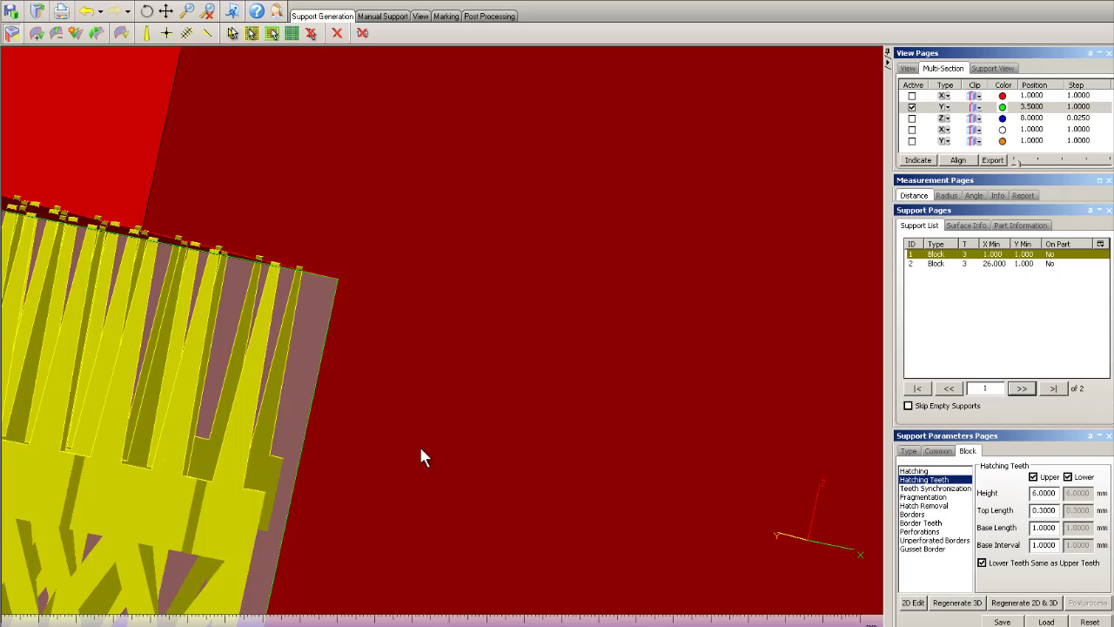
right_click_drag(174, 442, 162, 462)
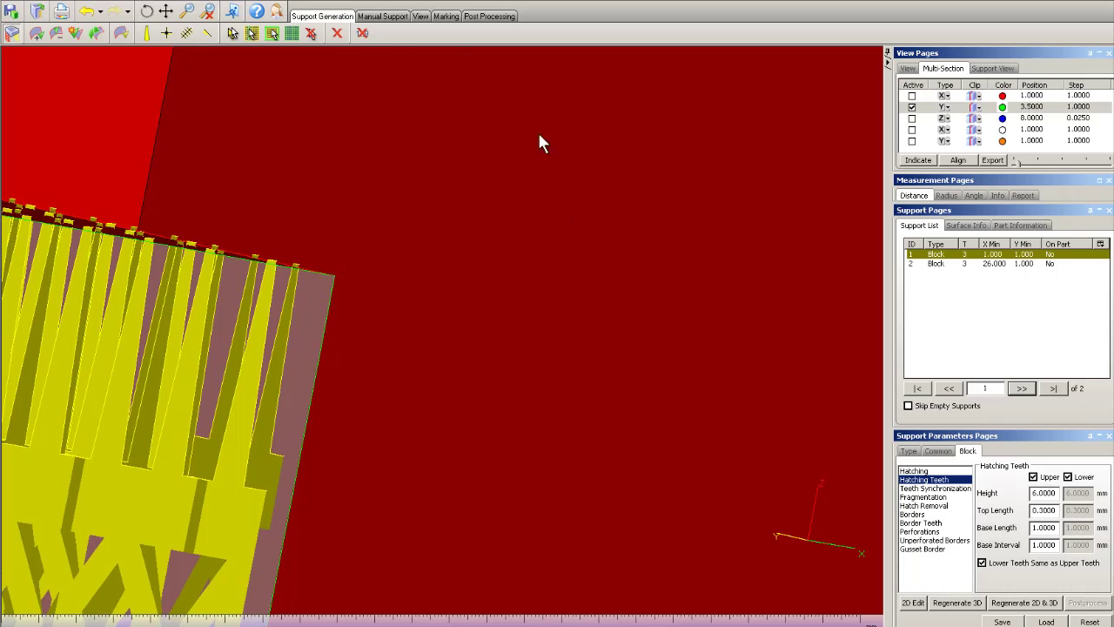
left_click(209, 12)
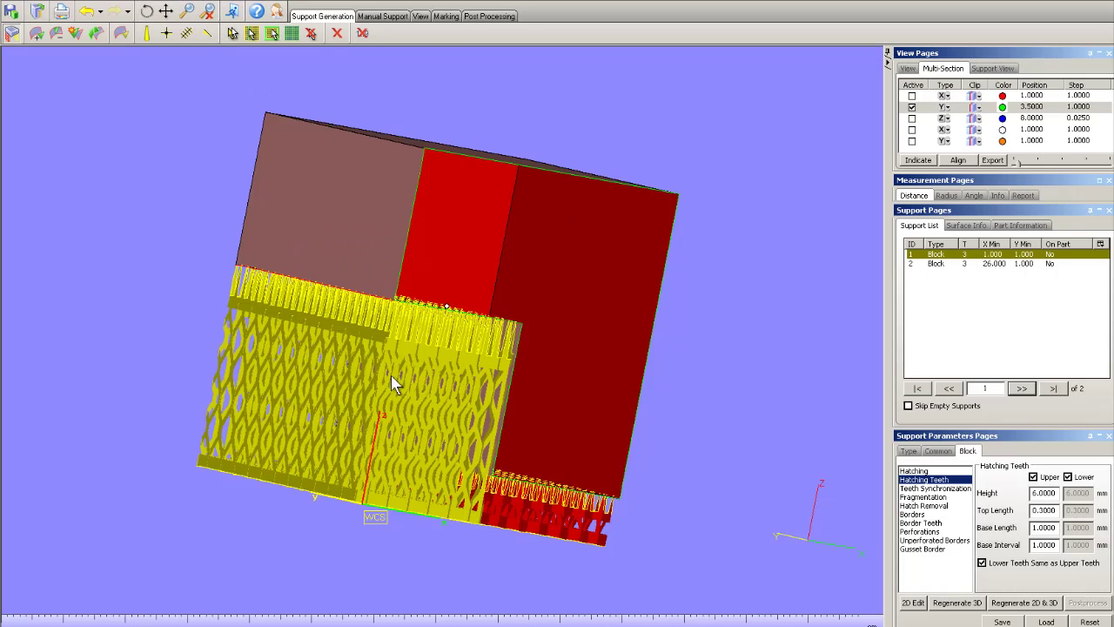
right_click_drag(458, 388, 398, 485)
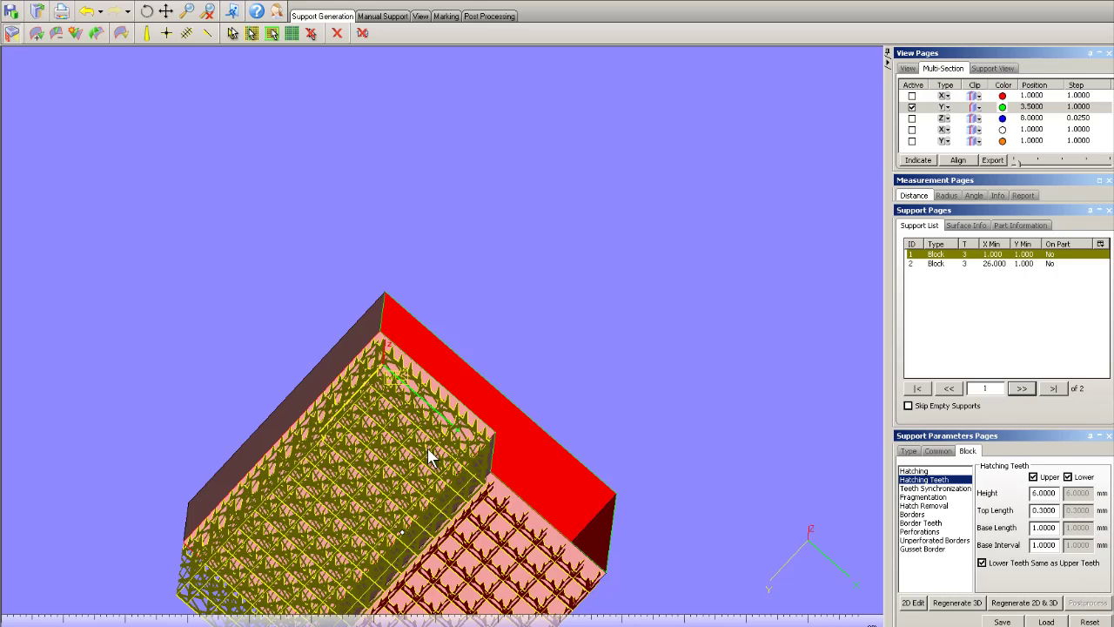
right_click_drag(381, 392, 384, 495)
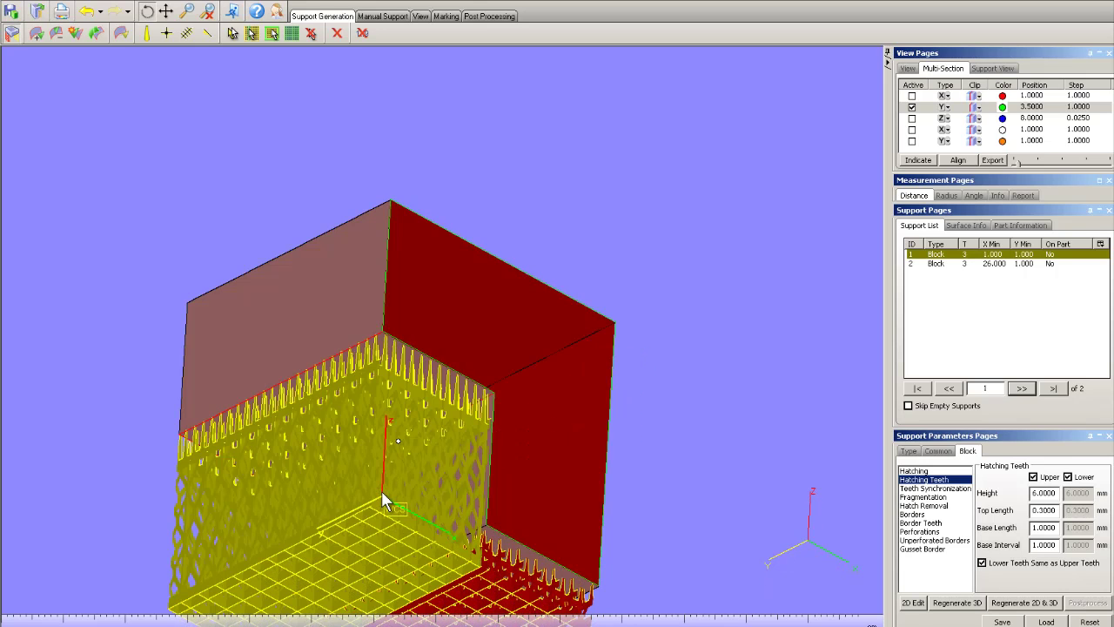
Check the border teeth settings, set the teeth height of block support 1 to 3 mm, and regenerate it in 2D and 3D
left_click(921, 523)
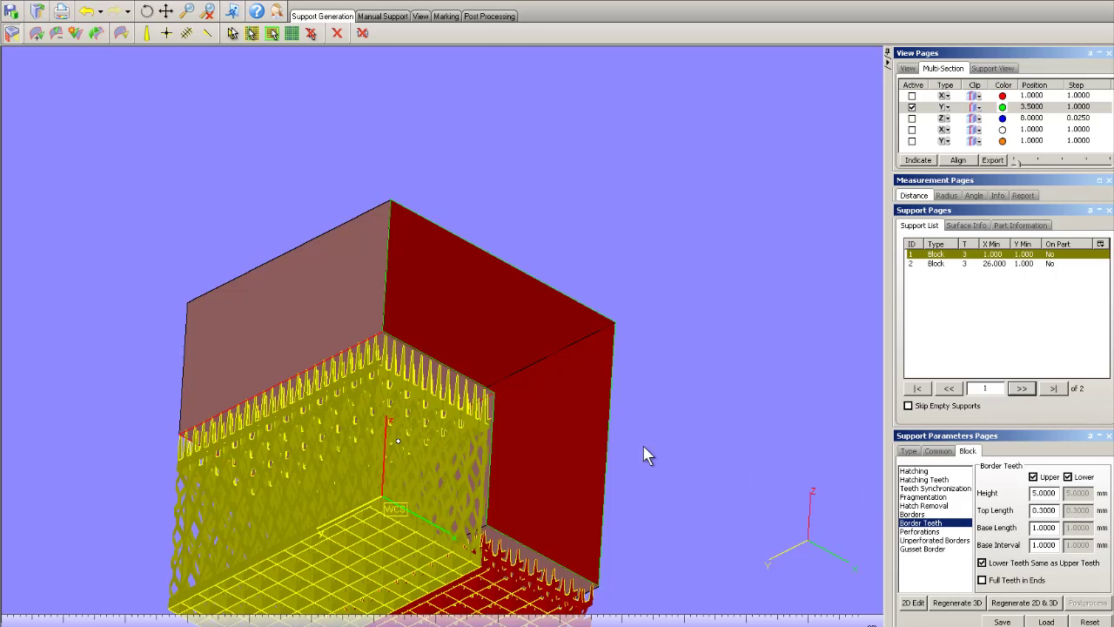
left_click(187, 11)
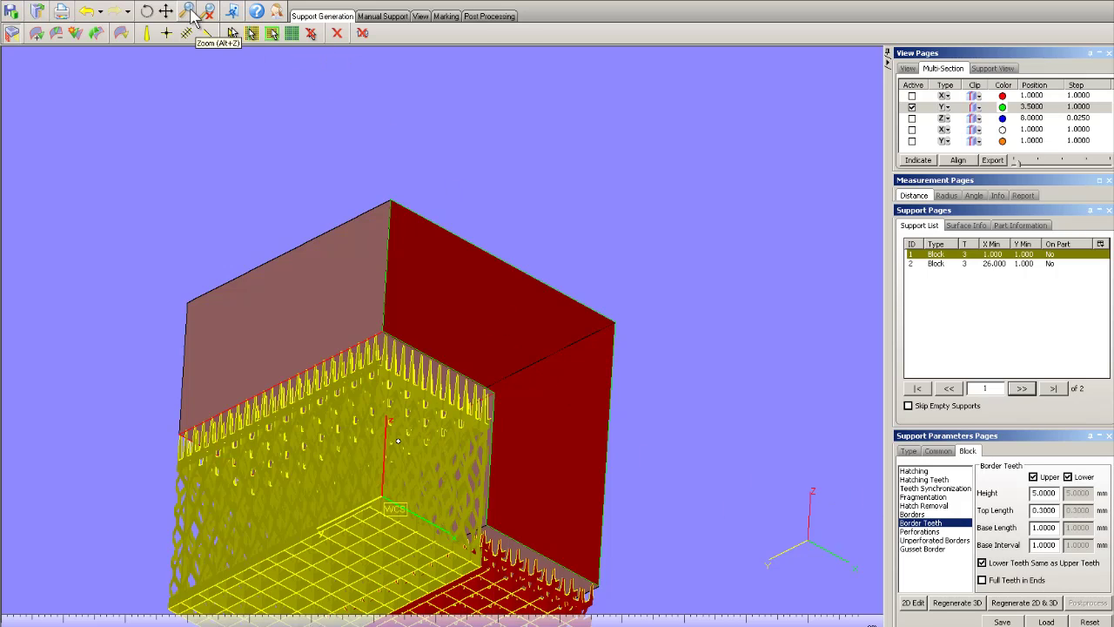
left_click_drag(404, 336, 468, 421)
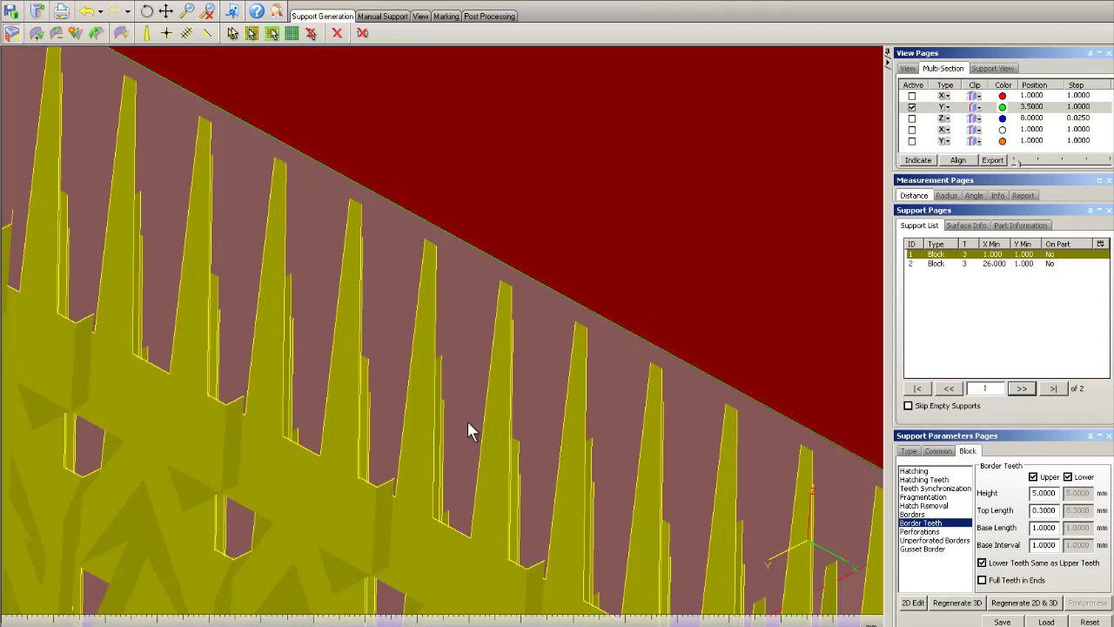
mouse_move(420, 389)
right_mouse_down()
mouse_move(438, 392)
mouse_move(422, 387)
right_mouse_up()
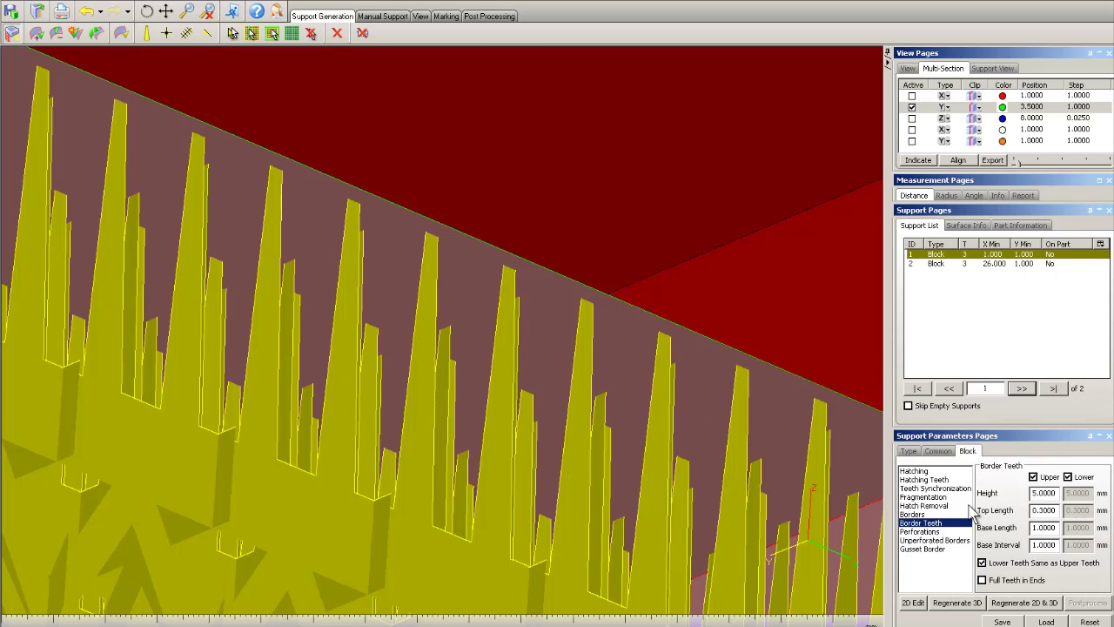
double_click(1044, 493)
type("3")
left_click(1040, 603)
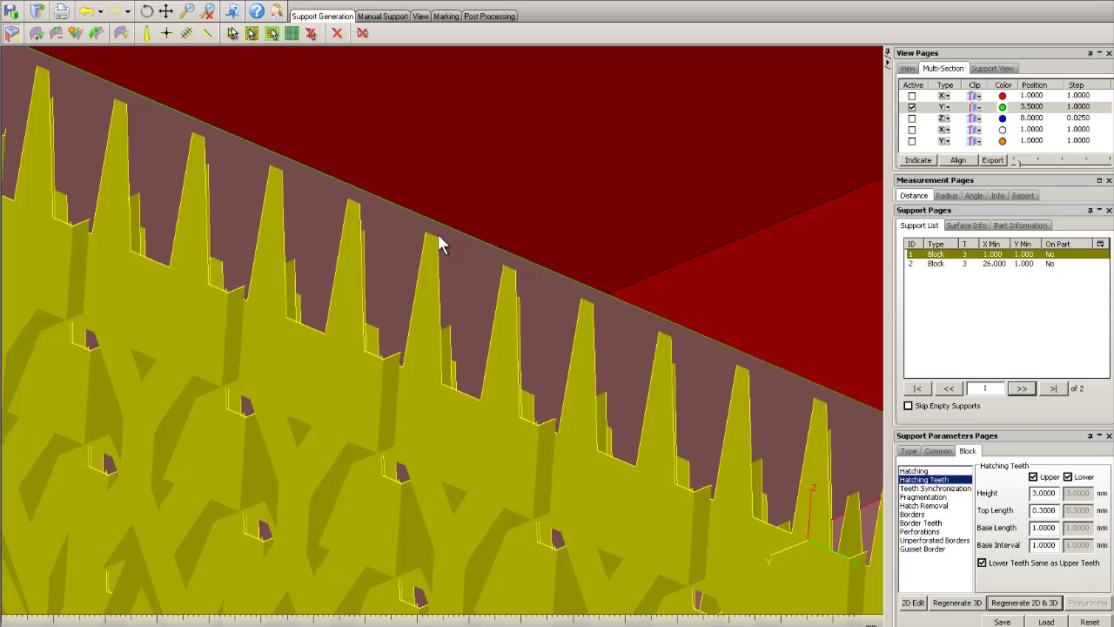
Set the hatching teeth Top Length to 0.2 mm and Base Length to 0.5 mm, regenerating block support 1 in 2D and 3D
left_click_drag(1057, 512, 1033, 512)
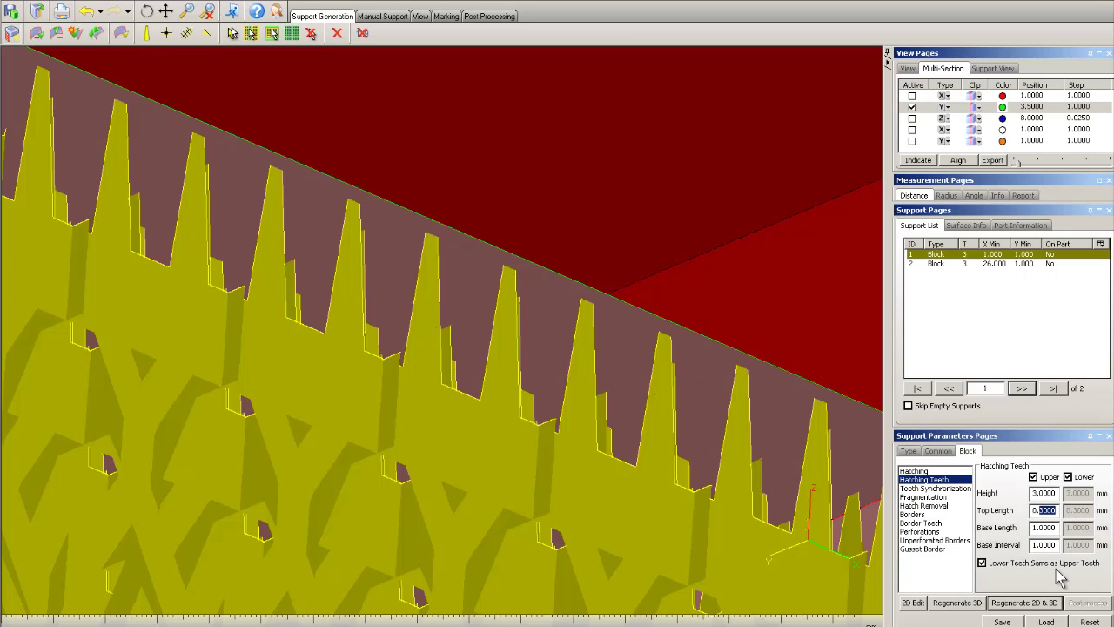
type("0.2")
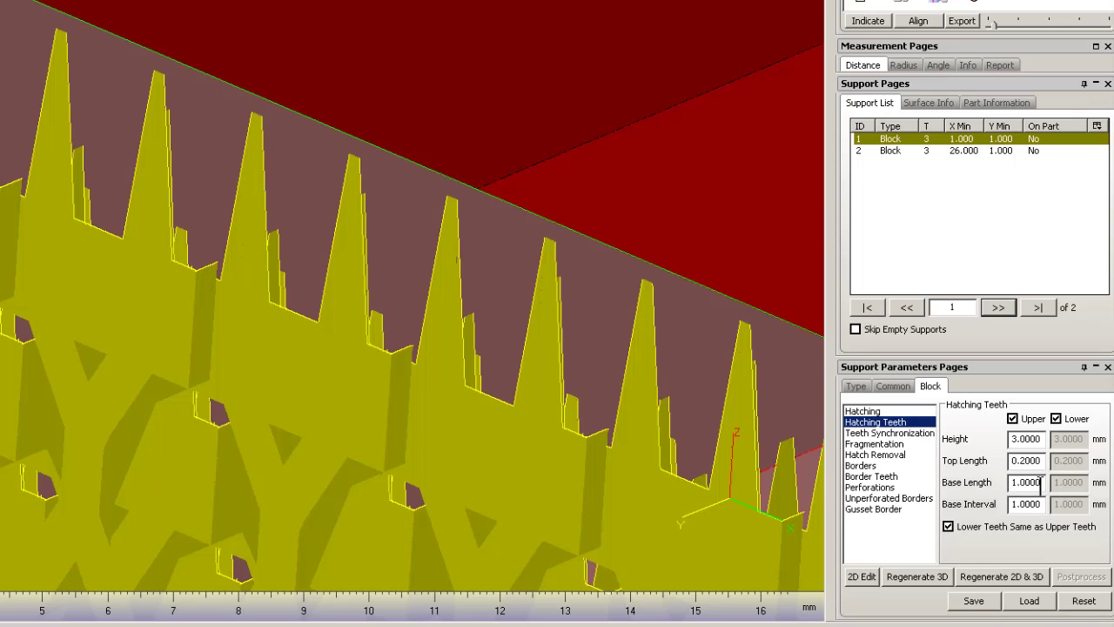
double_click(1027, 482)
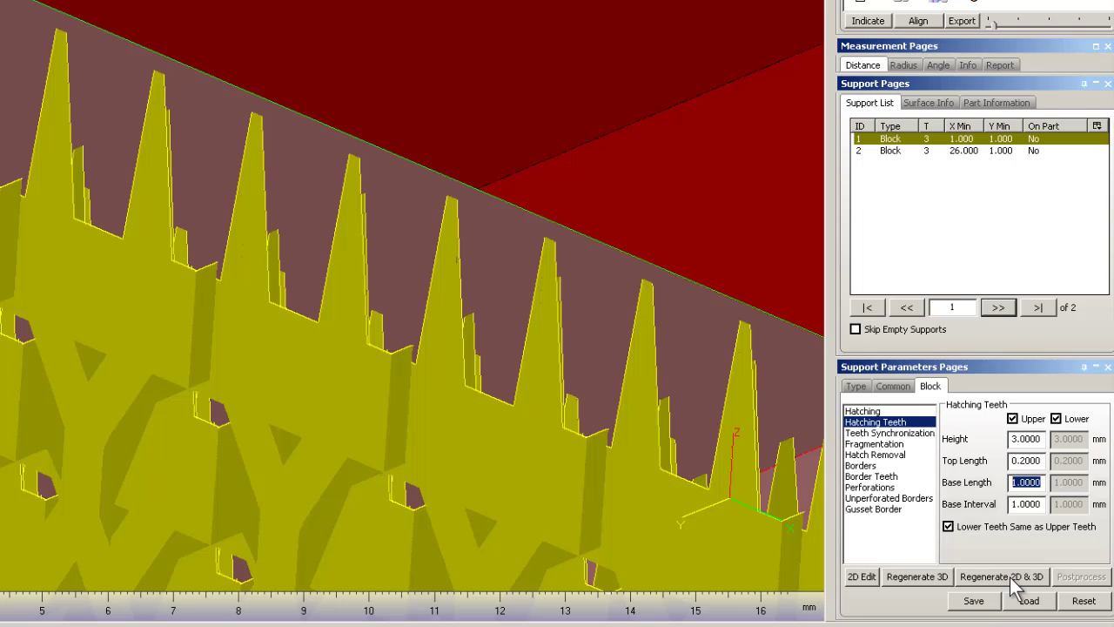
type("0.5")
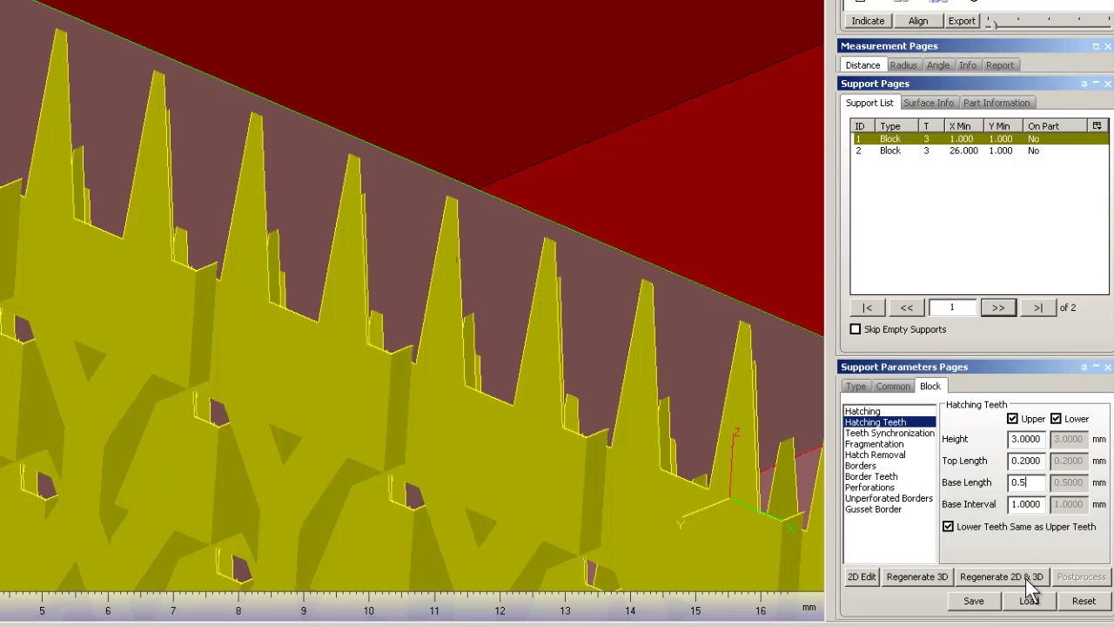
left_click(1026, 578)
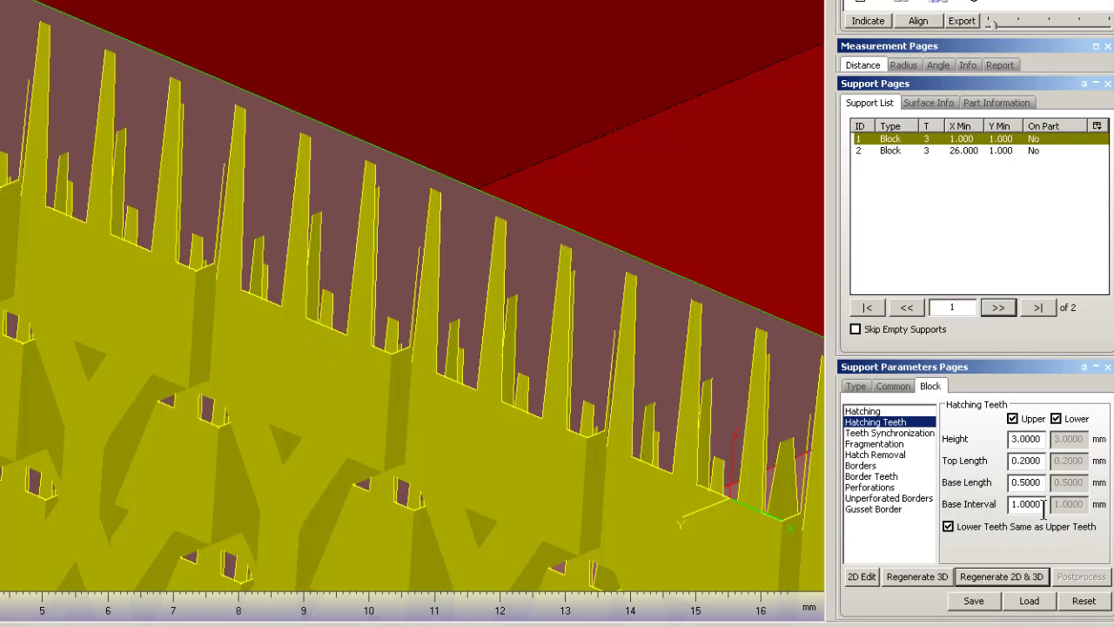
Set the hatching teeth Base Interval to 0.5 mm, regenerate block support 1, and inspect the tooth spacing
left_click_drag(1044, 504, 957, 504)
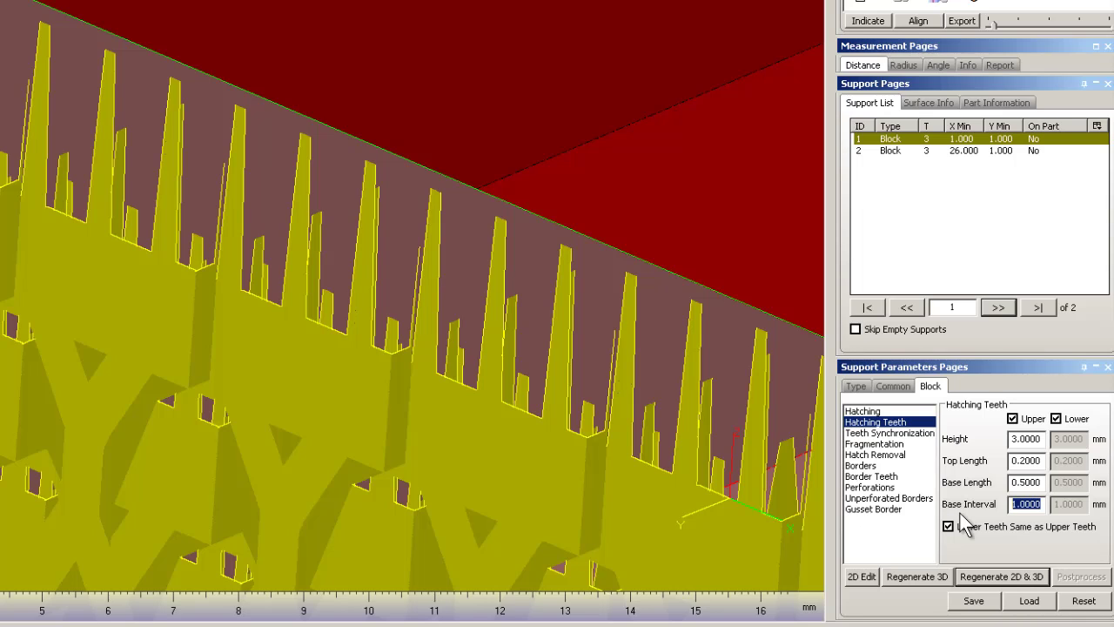
type("0.5")
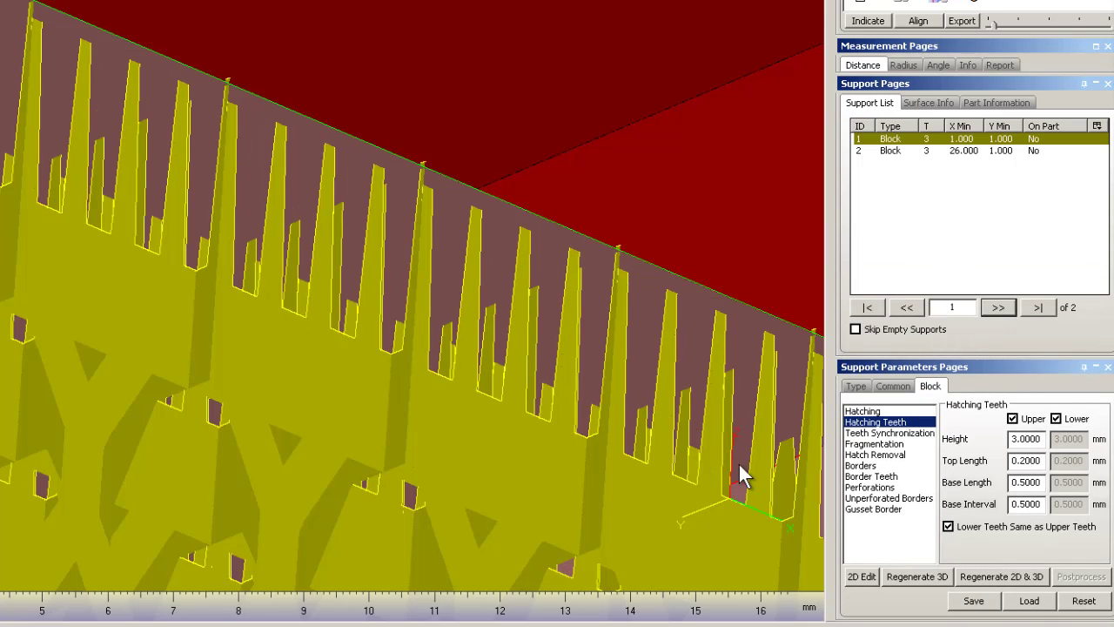
mouse_move(262, 249)
right_mouse_down()
mouse_move(242, 271)
mouse_move(244, 258)
mouse_move(255, 292)
right_mouse_up()
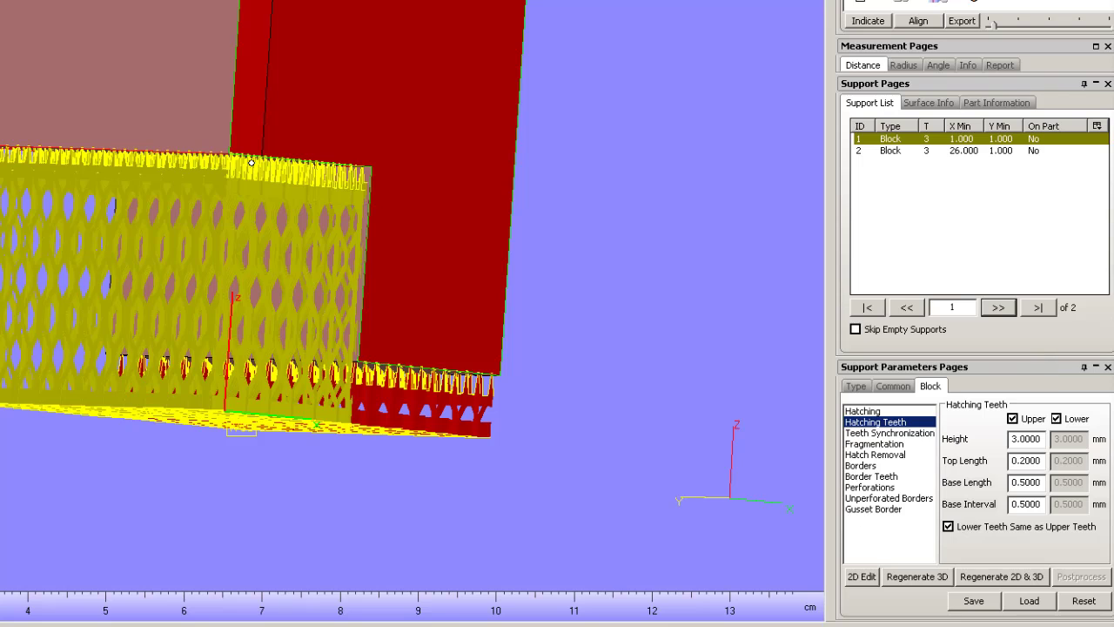
Turn off the perforations of block support 1, regenerate it in 2D and 3D, and inspect its walls from below
left_click(881, 487)
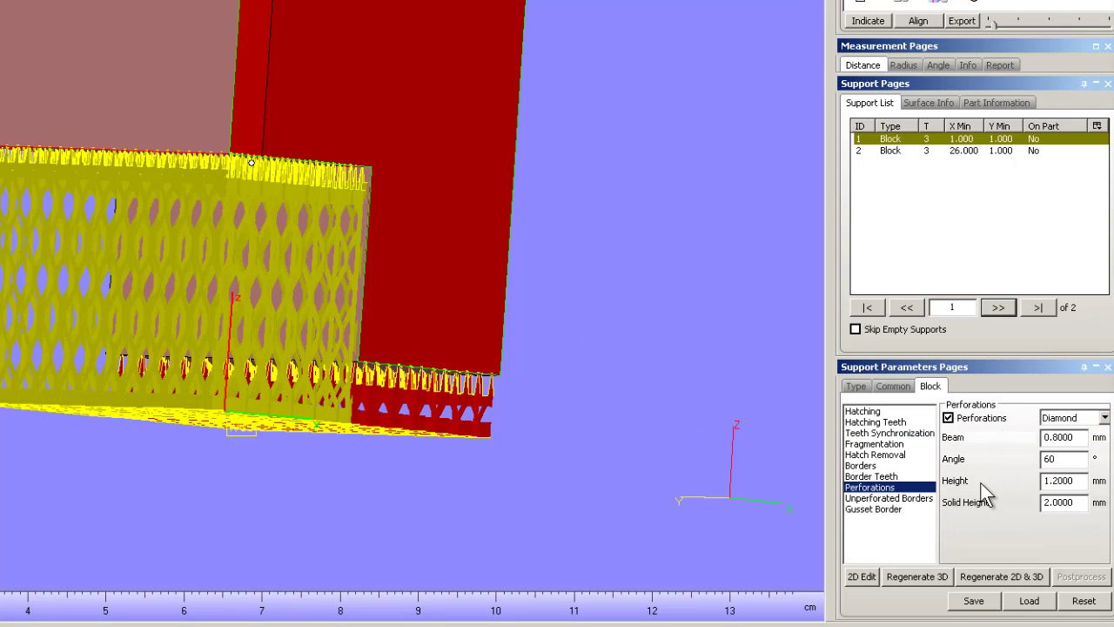
left_click(948, 418)
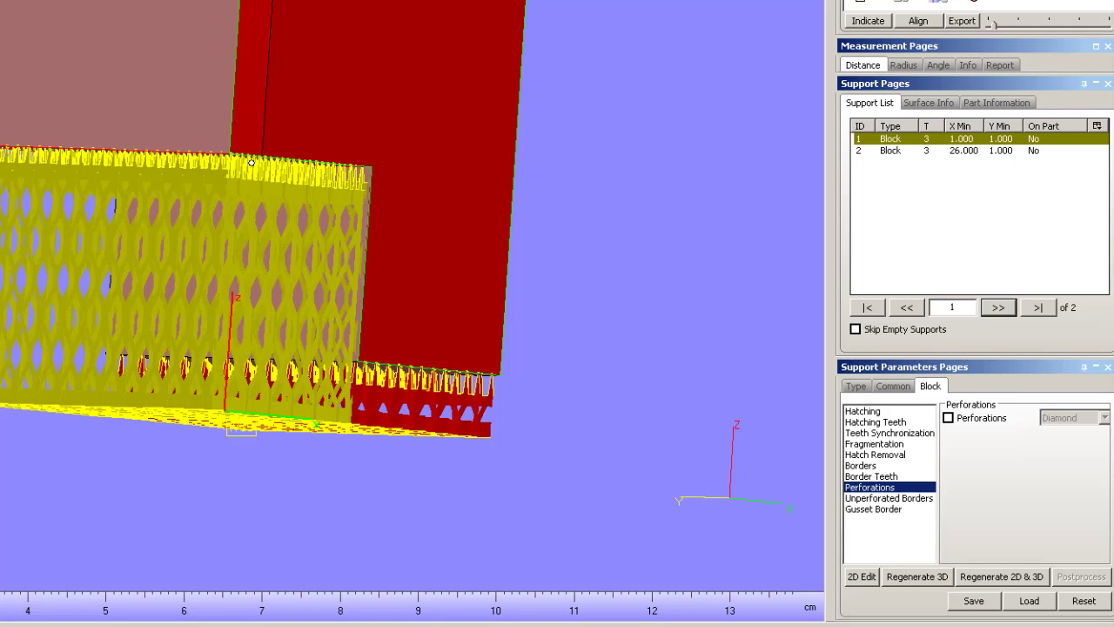
left_click(1005, 578)
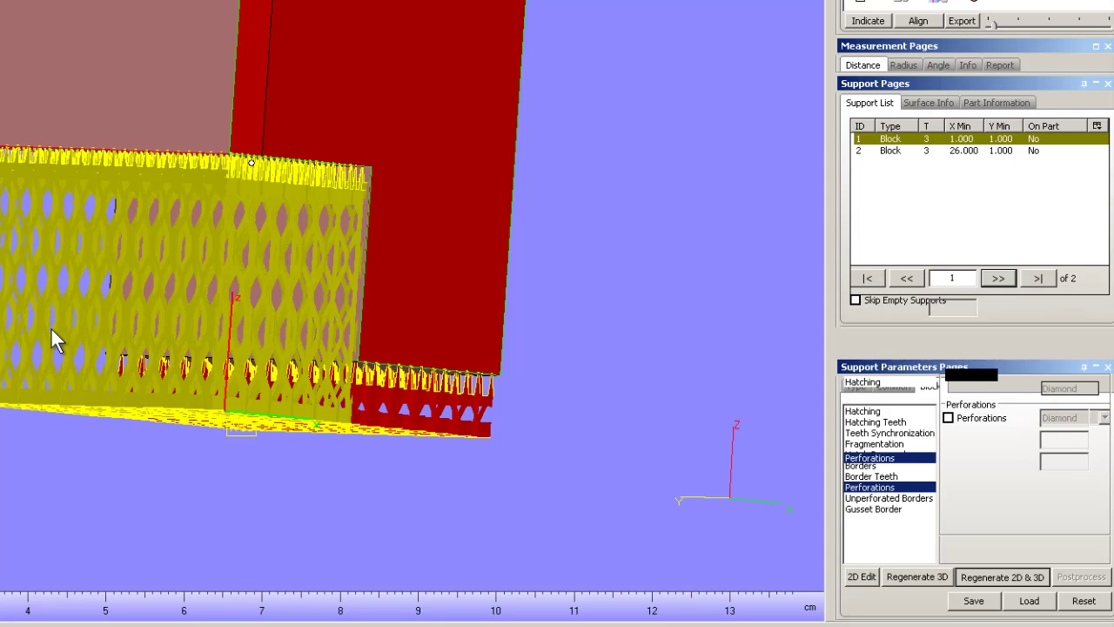
right_click_drag(94, 261, 106, 31)
right_click_drag(111, 207, 172, 262)
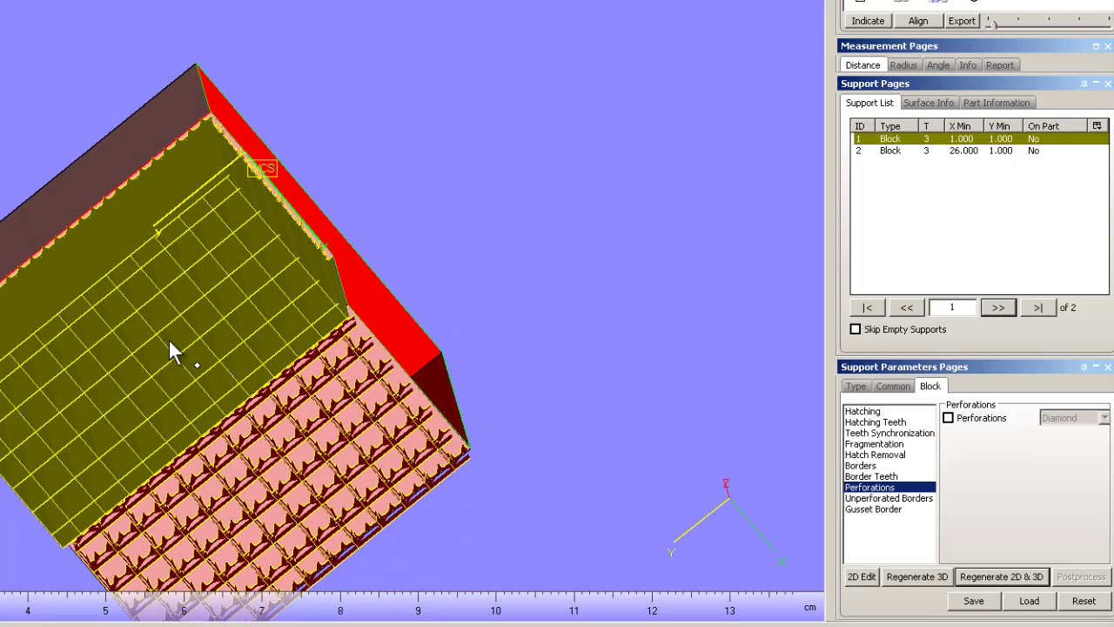
right_click_drag(192, 282, 113, 194)
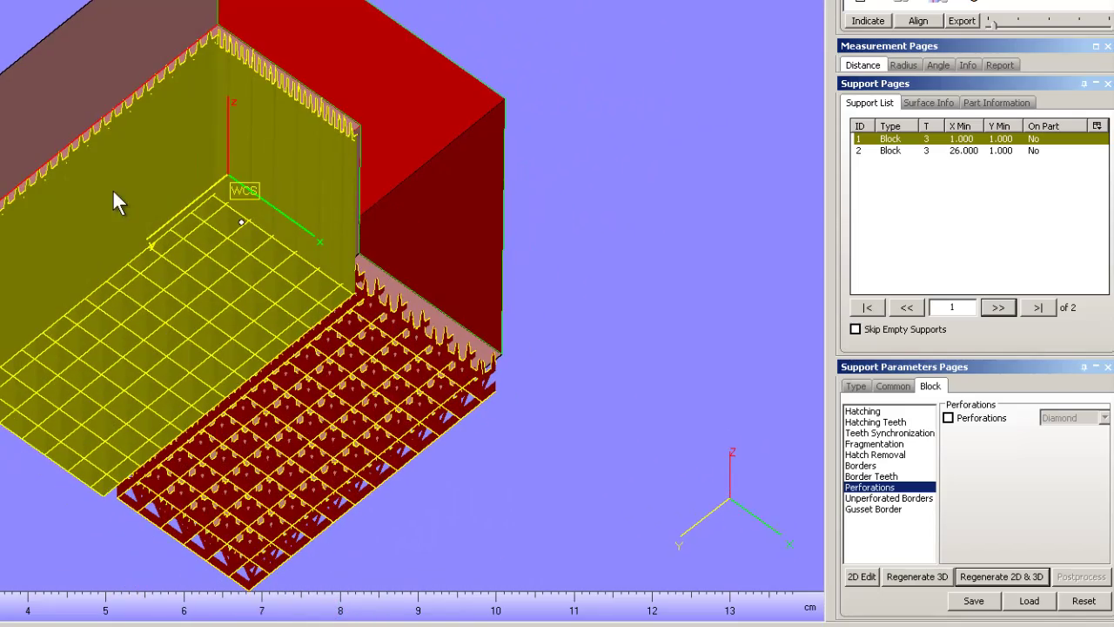
Turn the diamond perforations of block support 1 back on and regenerate it in 2D and 3D
left_click(948, 417)
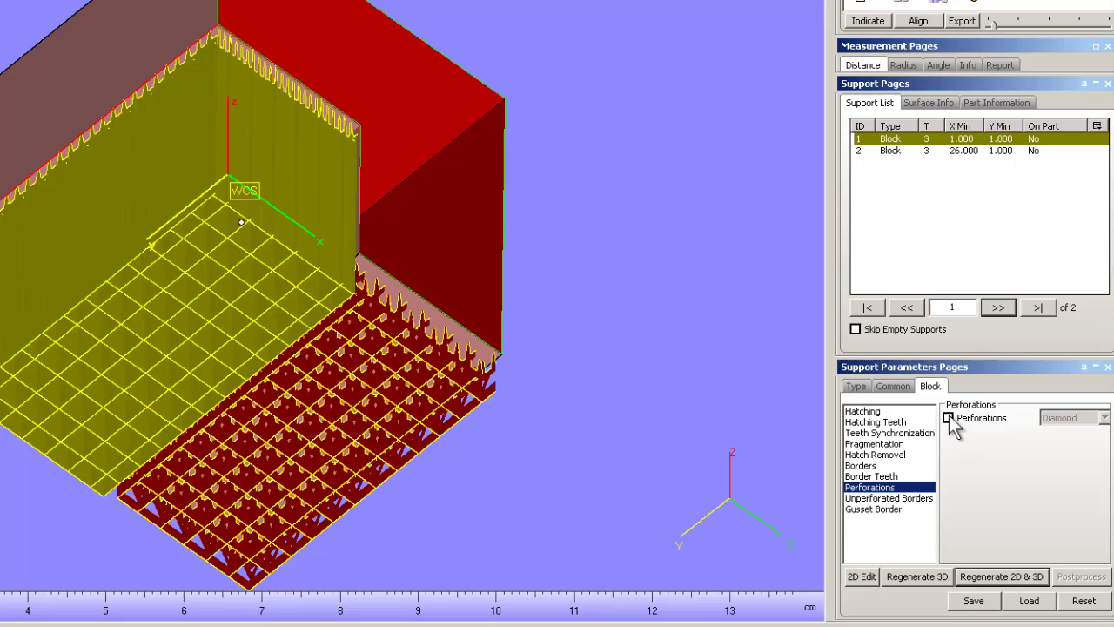
left_click(984, 577)
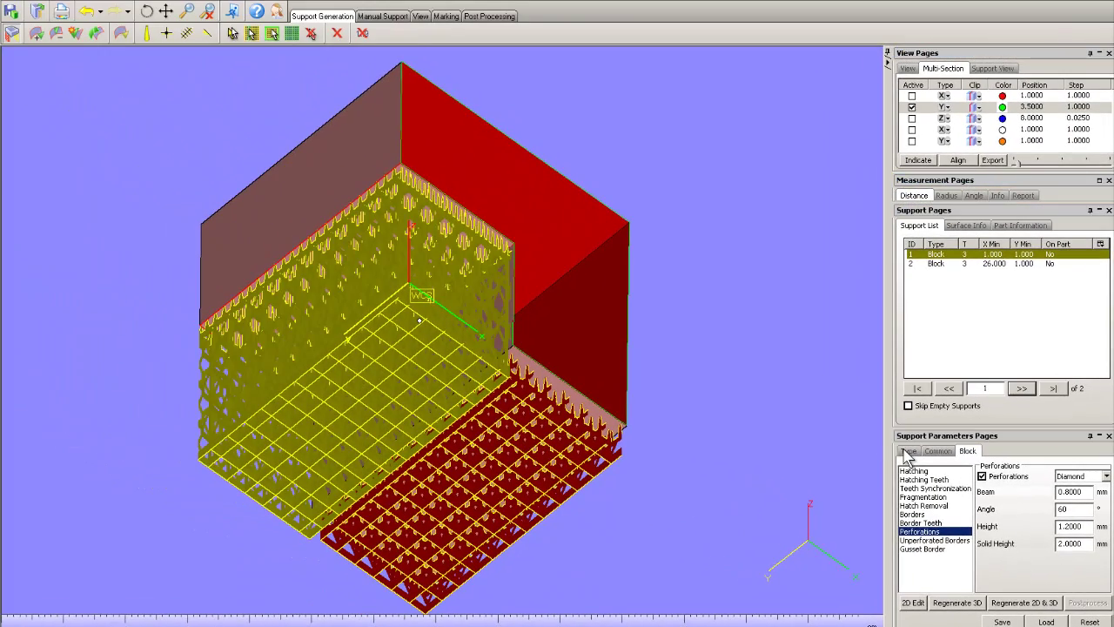
Change support 1 to the Line type and view the generated line support from the front
left_click(906, 451)
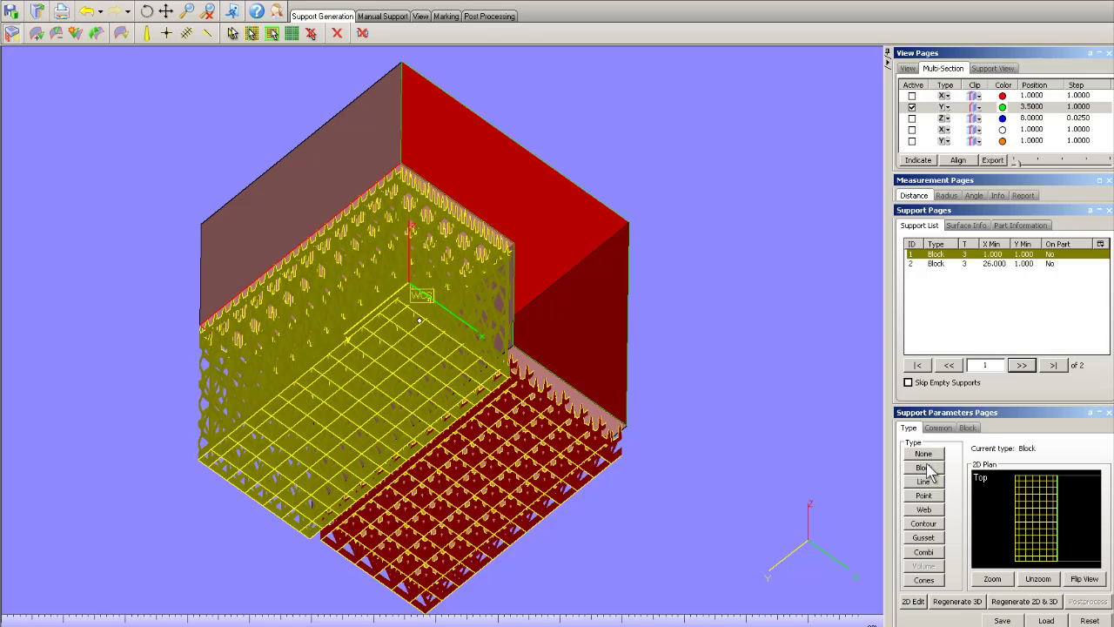
left_click(924, 481)
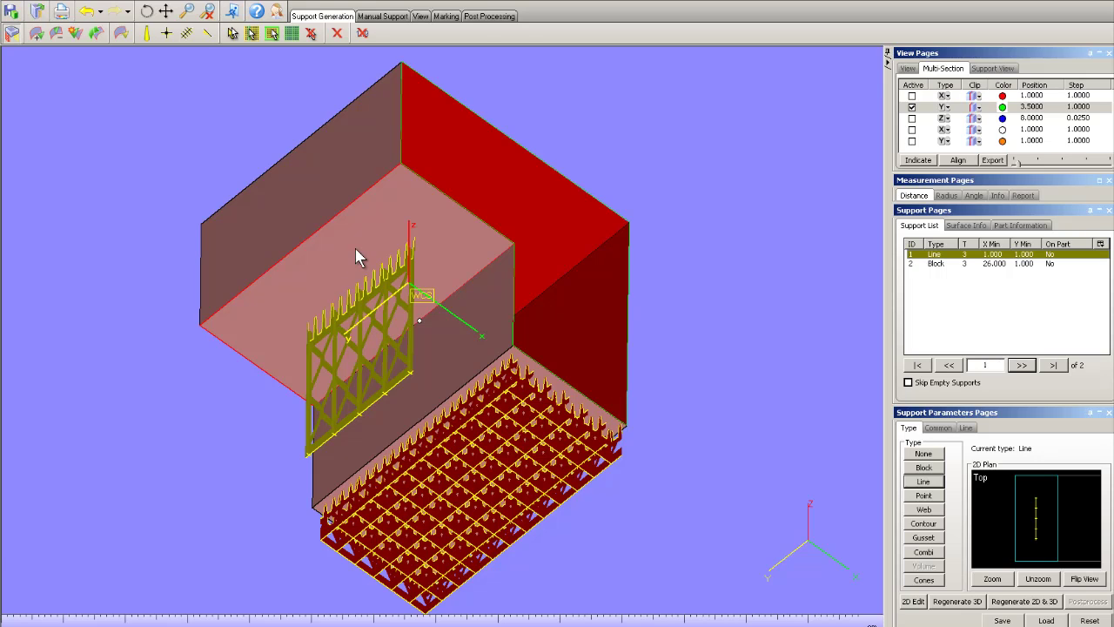
right_click_drag(355, 251, 261, 340)
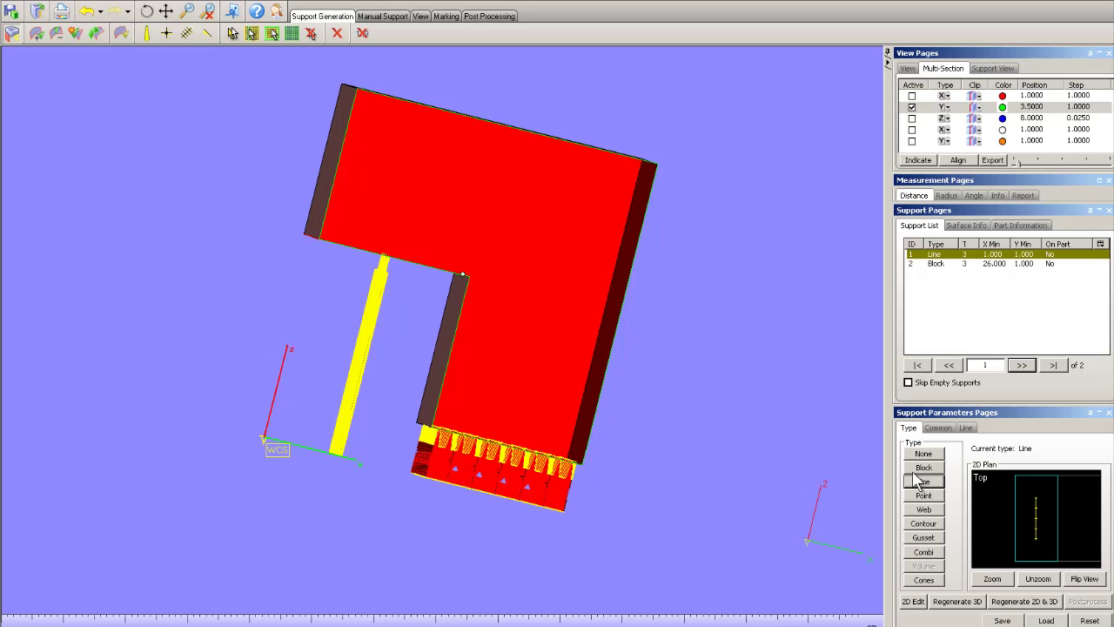
Change support 1 to the Point type and deactivate the Y section clipping of the part
left_click(924, 495)
right_click_drag(499, 299, 569, 253)
mouse_move(502, 217)
right_mouse_down()
mouse_move(507, 186)
mouse_move(467, 231)
mouse_move(488, 206)
right_mouse_up()
left_click(911, 106)
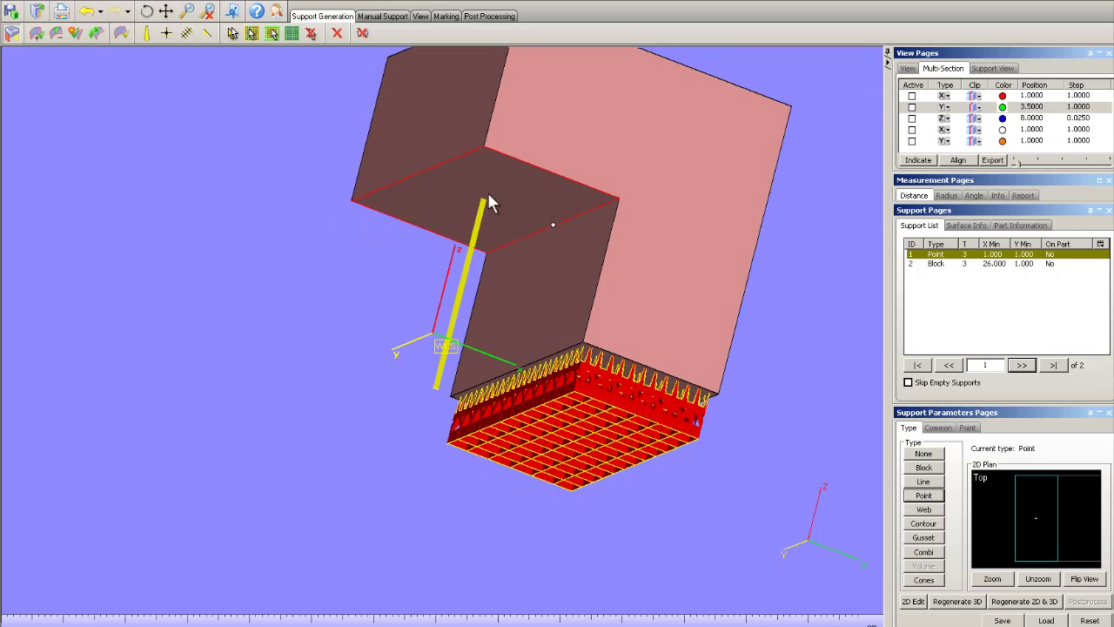
Change support 1 to the Contour type and examine its nested walls from below
left_click(934, 527)
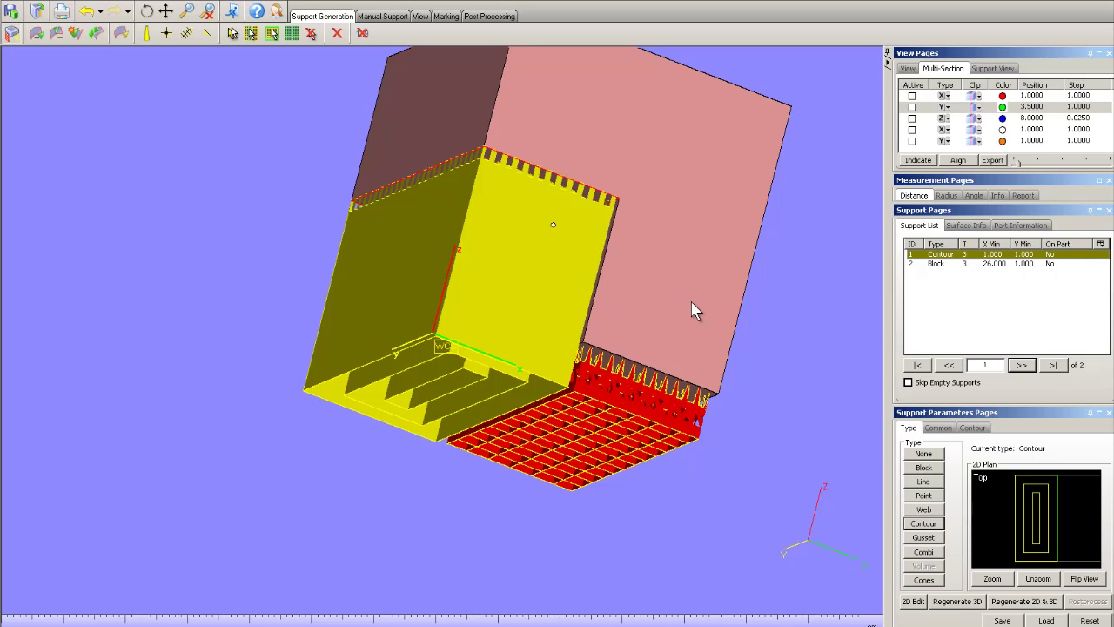
right_click_drag(532, 294, 537, 164)
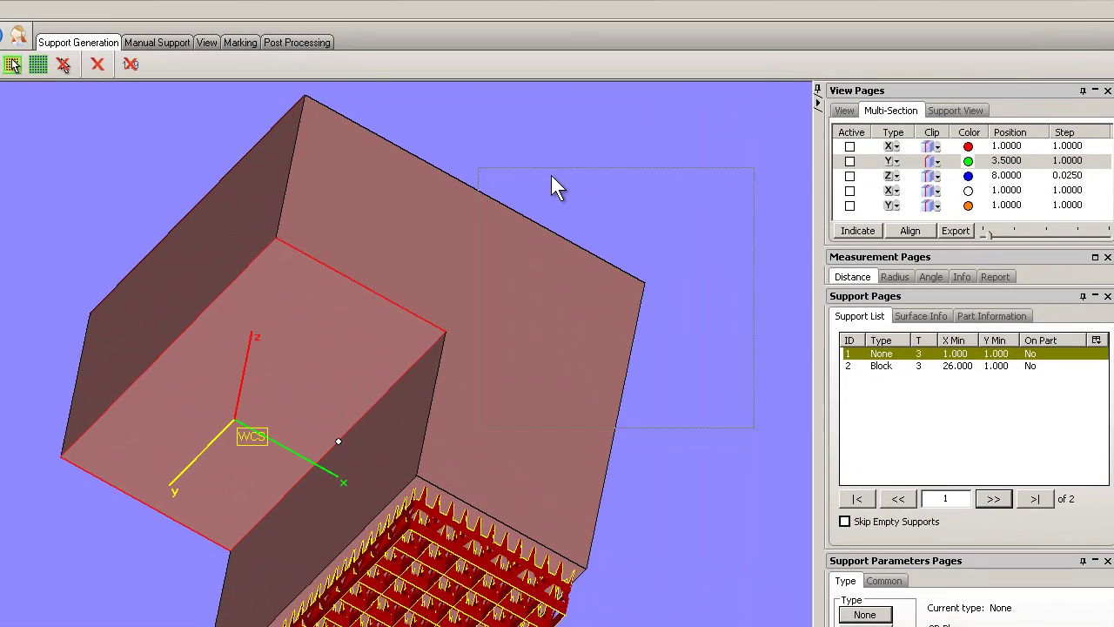
Place a cone support on the overhang with 0.250 mm part contact, 0.800 mm platform contact and no angle towards the platform
left_click_drag(551, 175, 678, 160)
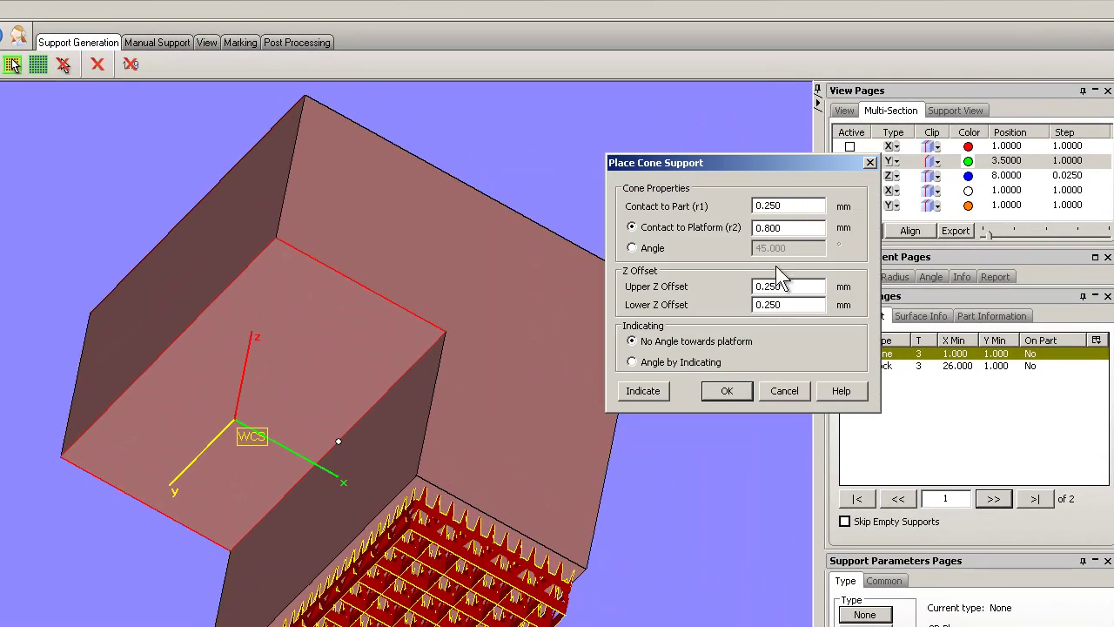
left_click(635, 389)
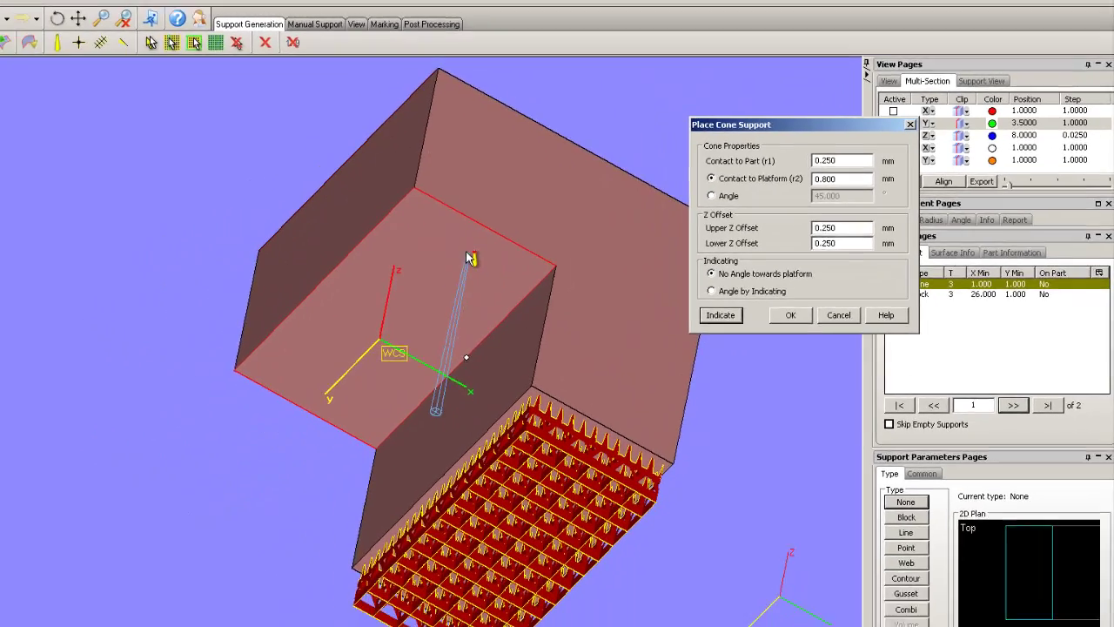
left_click(379, 301)
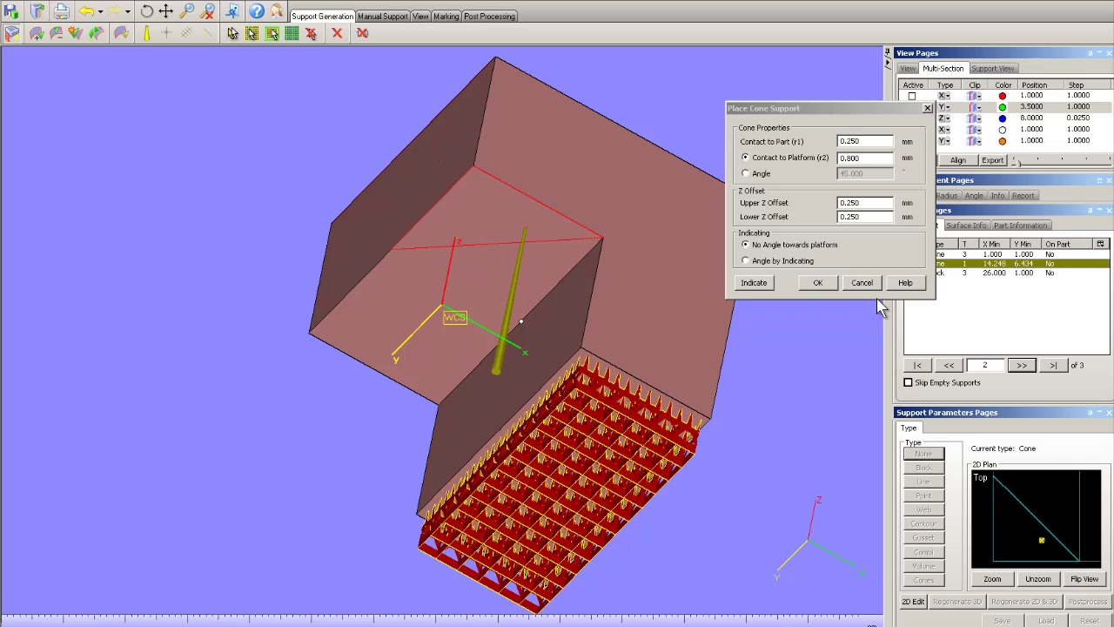
left_click(819, 283)
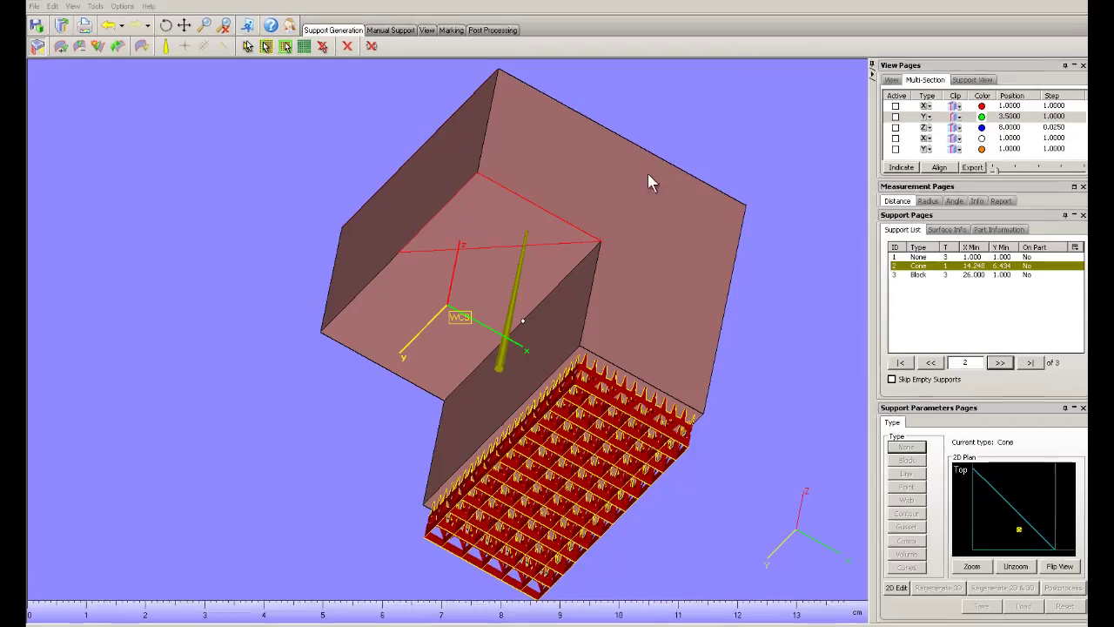
Delete the surface that holds the cone support from the support list
right_click_drag(507, 324, 505, 295)
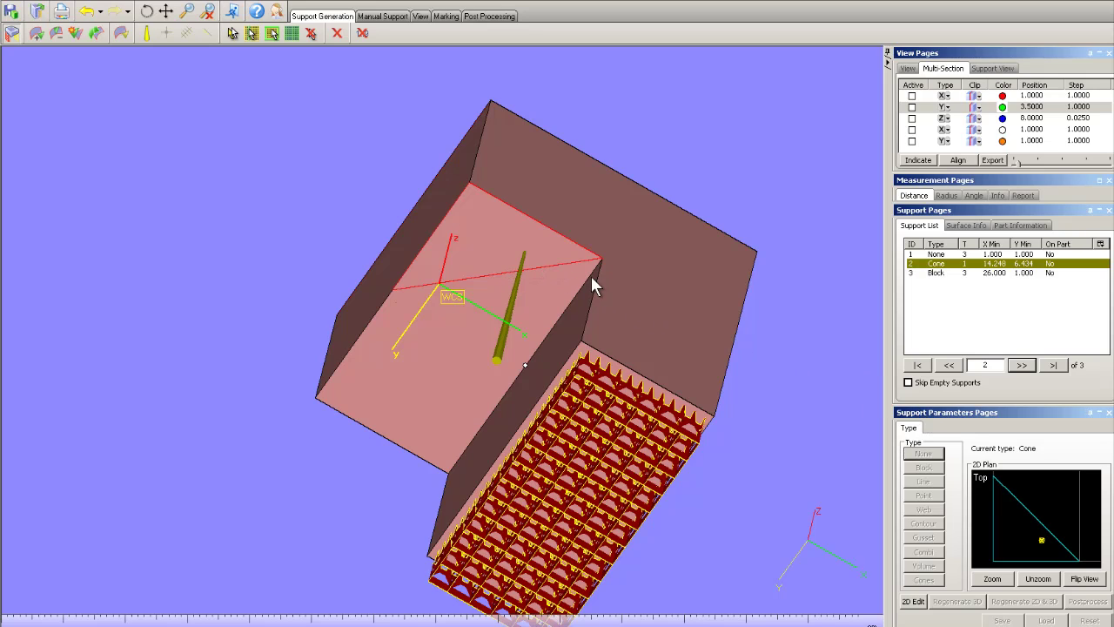
right_click(935, 264)
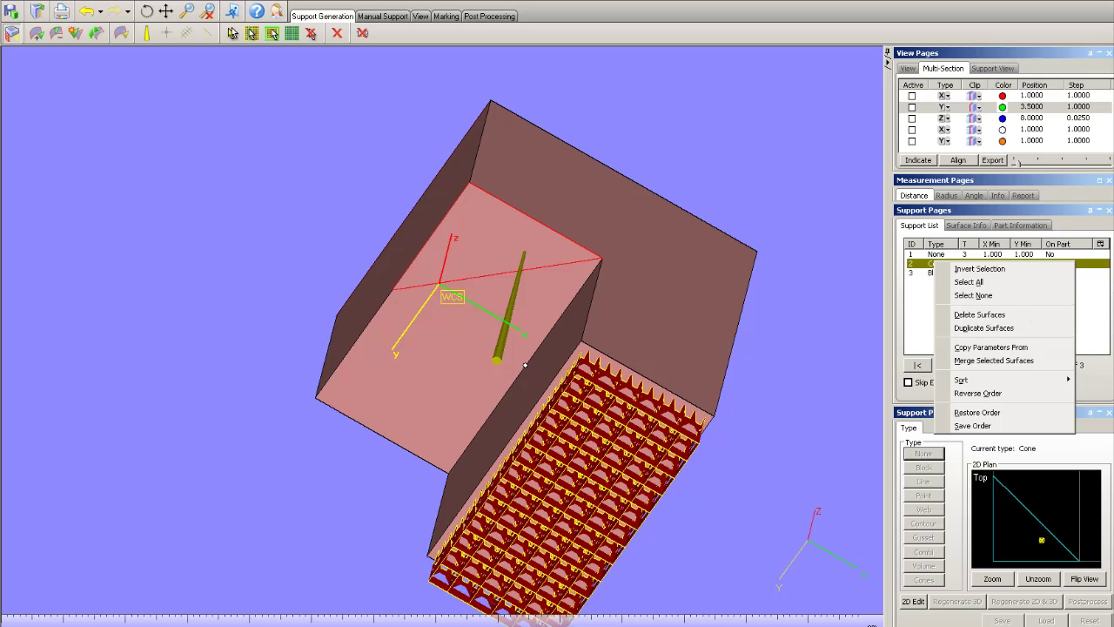
left_click(979, 314)
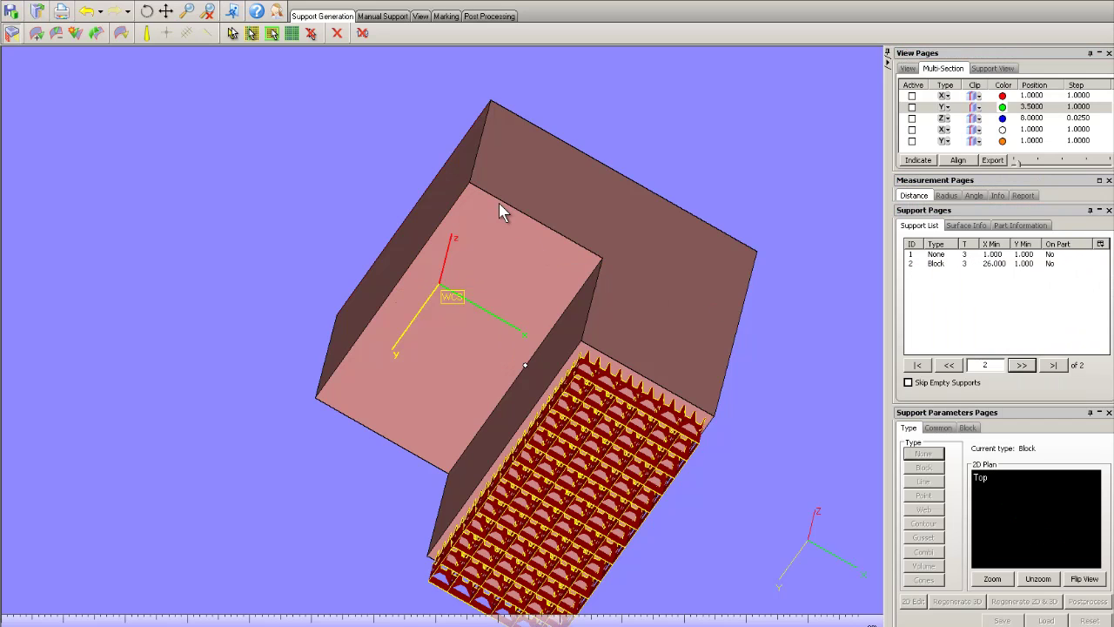
Generate a Block support on surface 1 and open it in the 2D editor, clear of the model
left_click(934, 255)
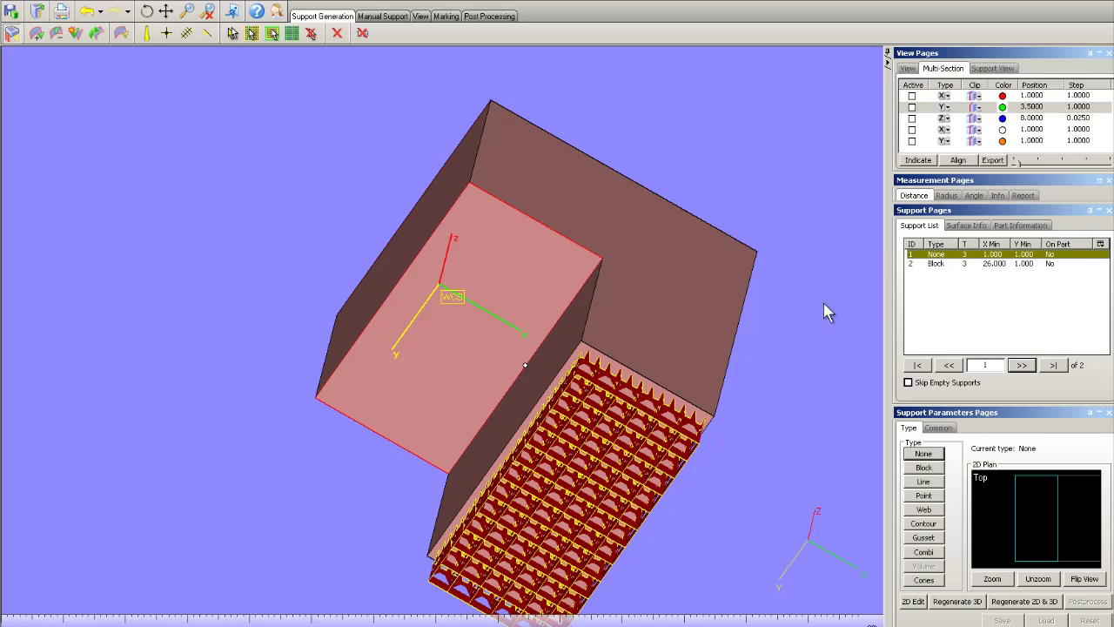
left_click(928, 469)
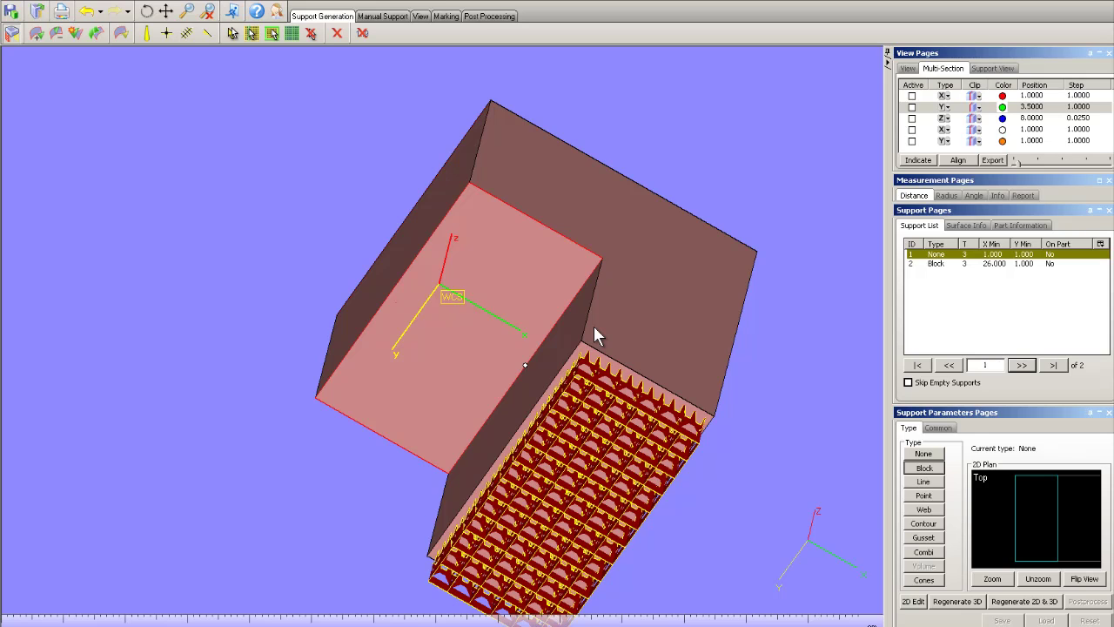
left_click(913, 601)
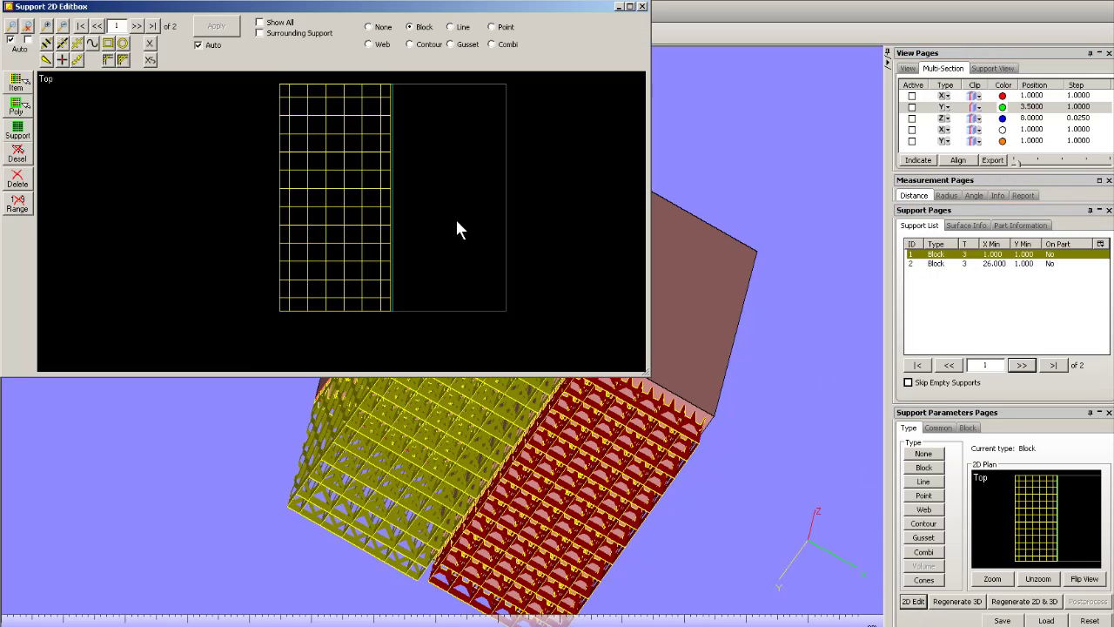
left_click_drag(496, 4, 955, 4)
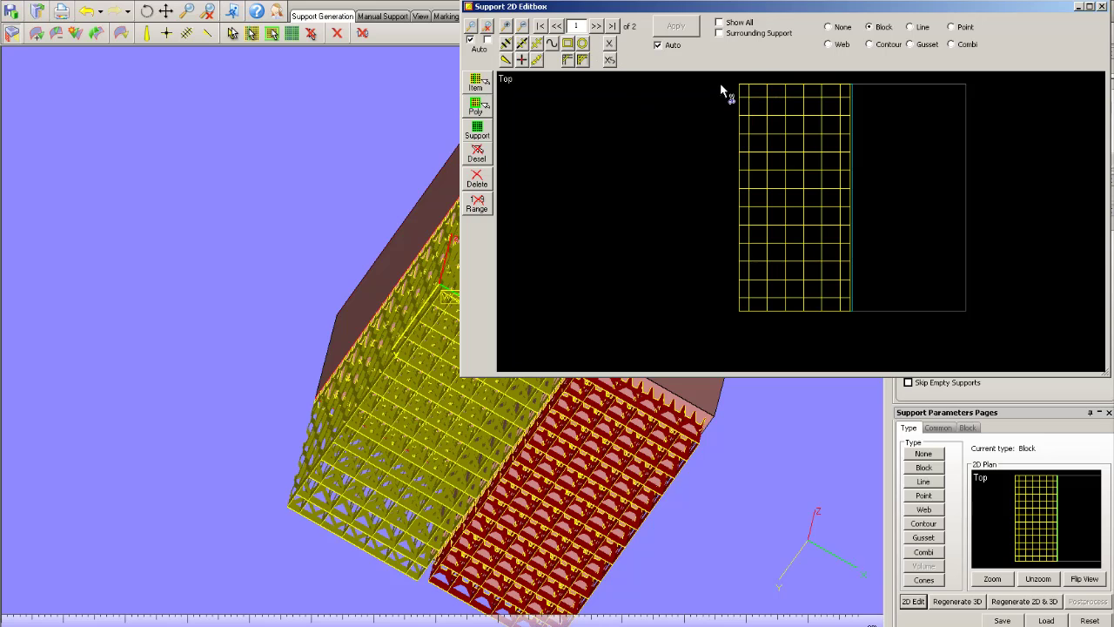
Cut a rectangular strip off the upper end of the block grid and a second rectangle from its upper right corner
left_click_drag(720, 83, 881, 120)
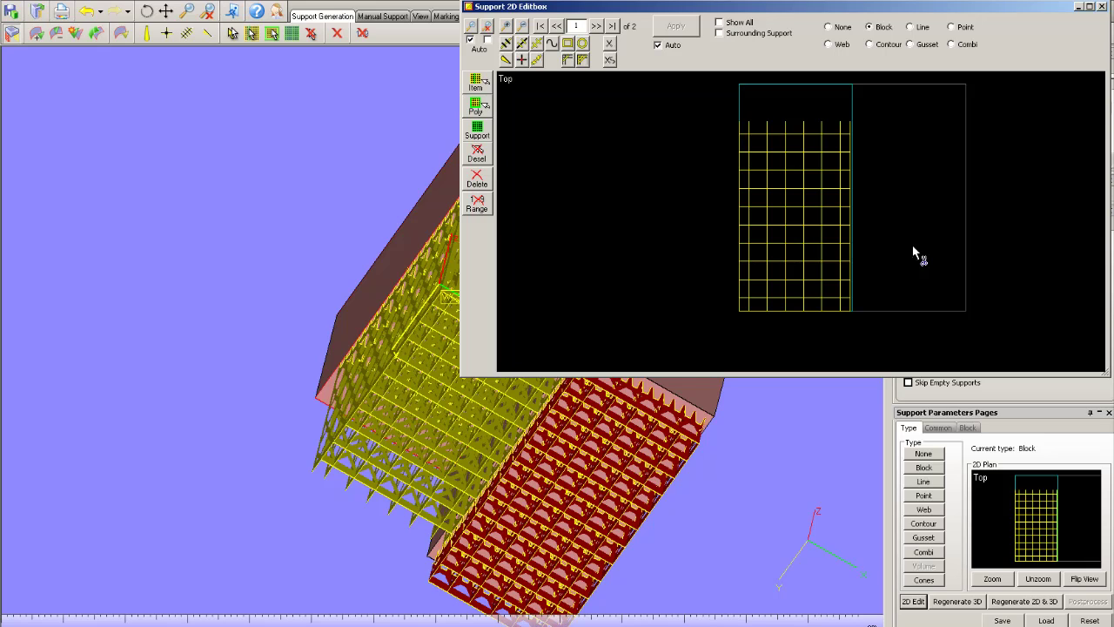
left_click_drag(813, 92, 878, 196)
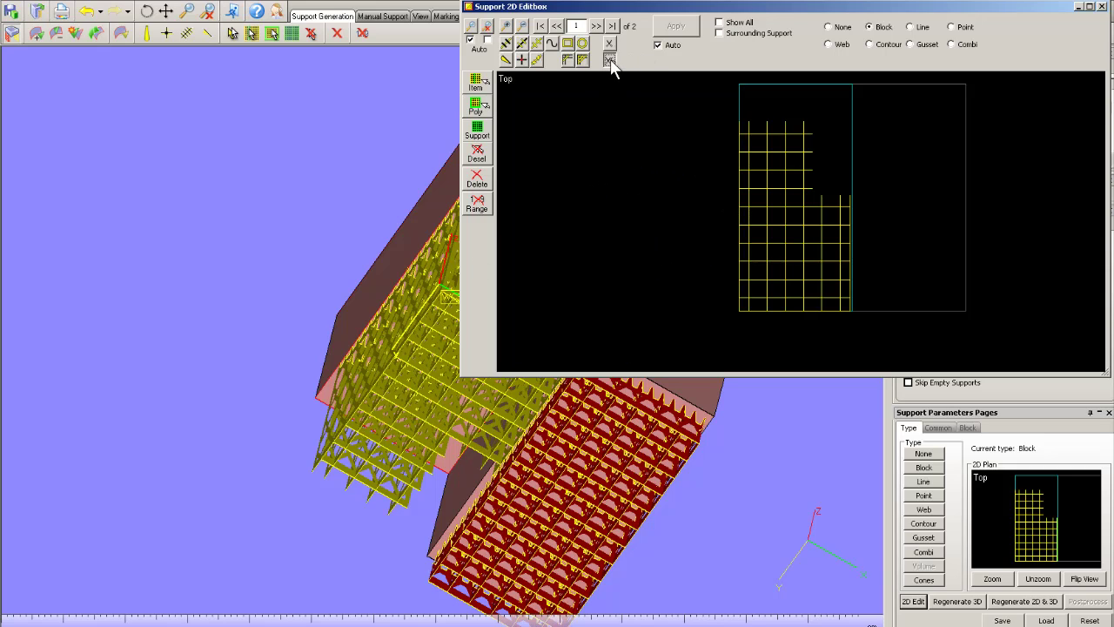
Cut a polygonal hole out of the middle of the block grid and inspect the trimmed support in 3D
left_click(772, 205)
left_click(764, 236)
left_click(795, 255)
left_click(831, 233)
left_click(793, 193)
left_click(771, 204)
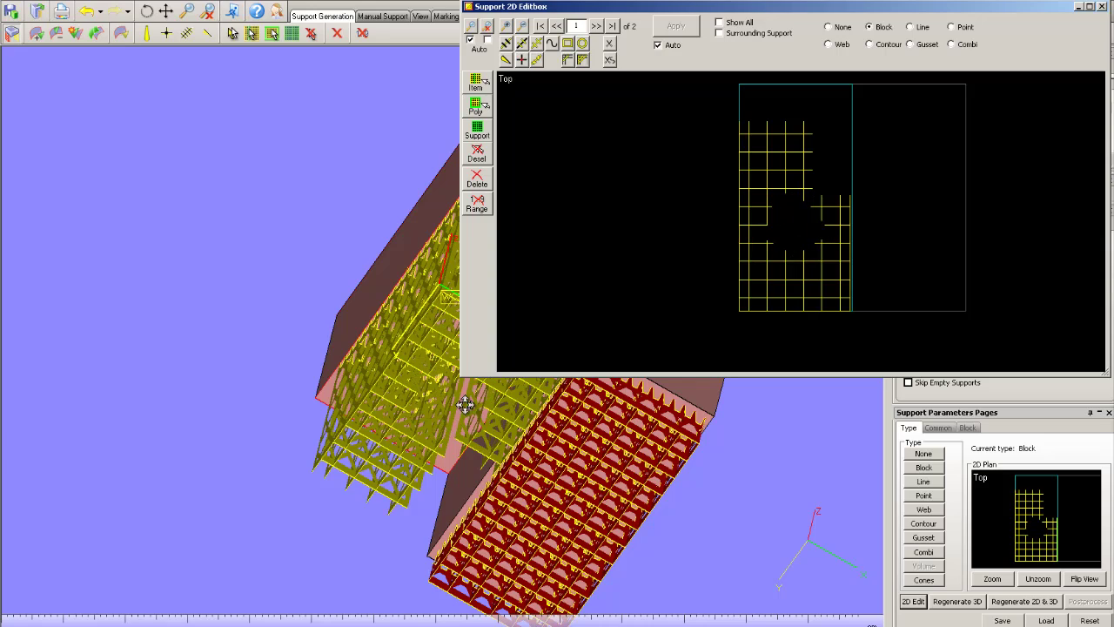
right_click_drag(462, 397, 399, 309)
right_click_drag(371, 355, 444, 312)
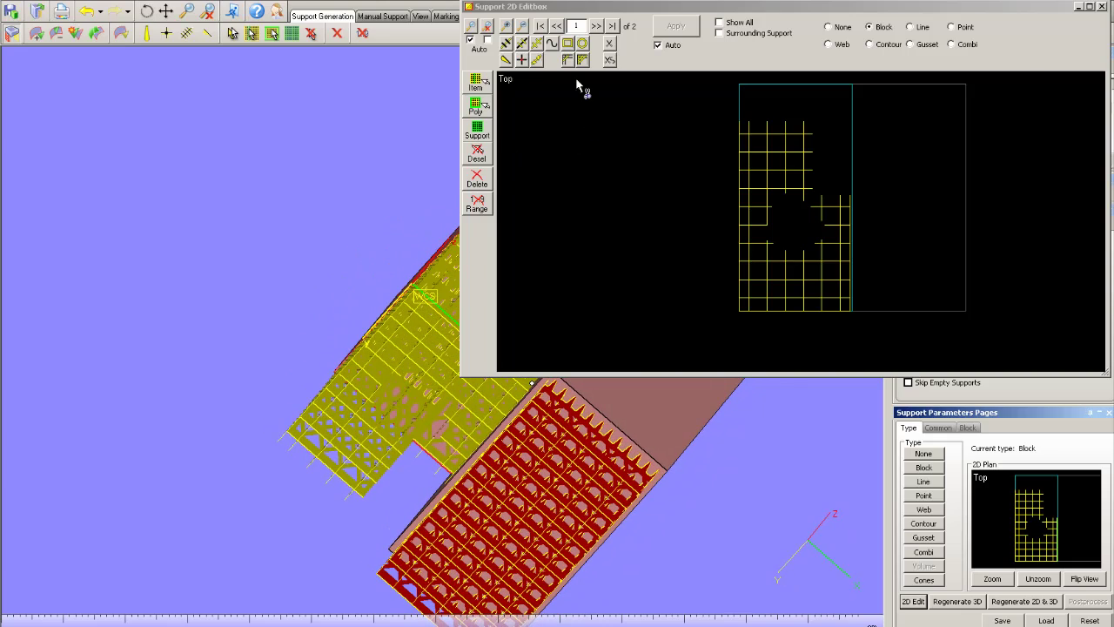
Erase all remaining grid lines of support 1 in the 2D editor
left_click(612, 45)
left_click_drag(773, 128, 883, 330)
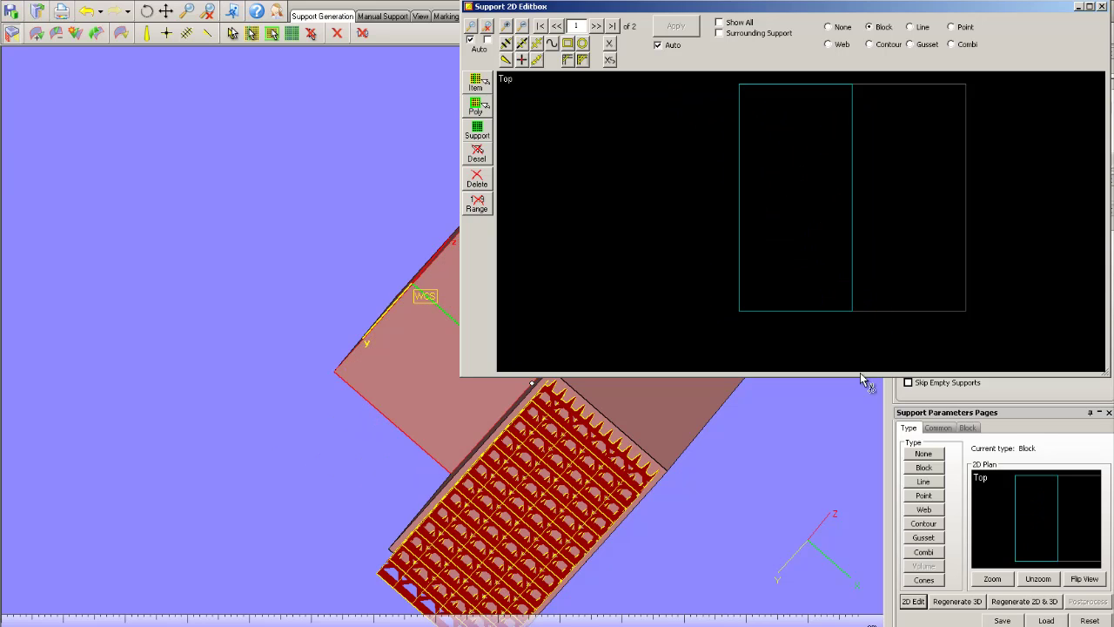
Draw two diagonal support lines crossing in an X inside the surface outline of support 1
left_click(522, 58)
left_click(750, 95)
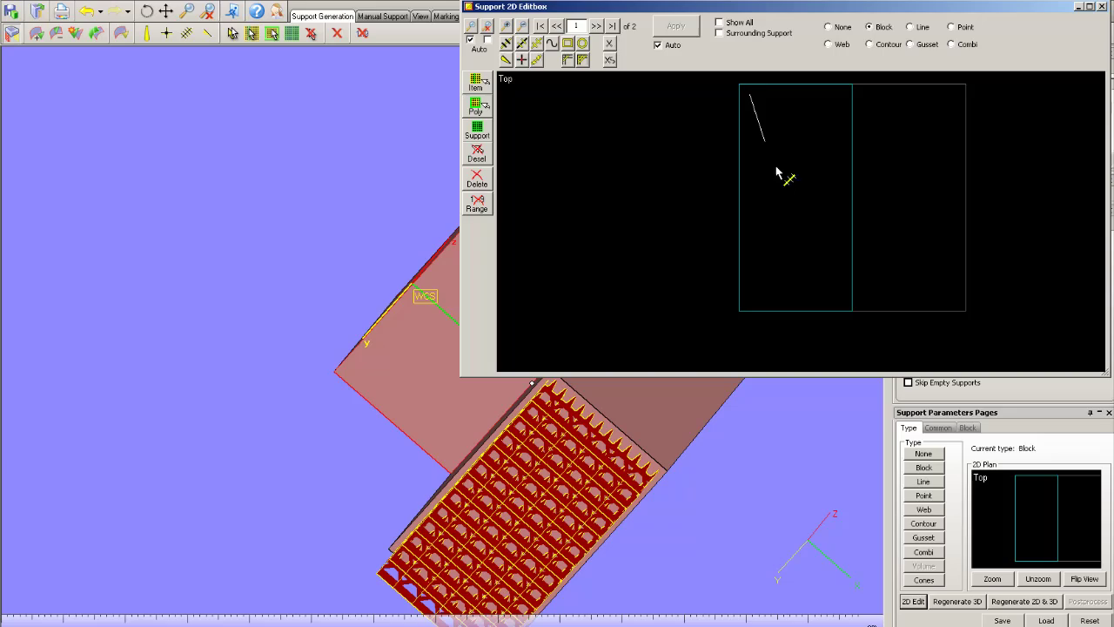
left_click(832, 298)
mouse_move(379, 363)
right_mouse_down()
mouse_move(393, 425)
mouse_move(328, 418)
mouse_move(319, 391)
right_mouse_up()
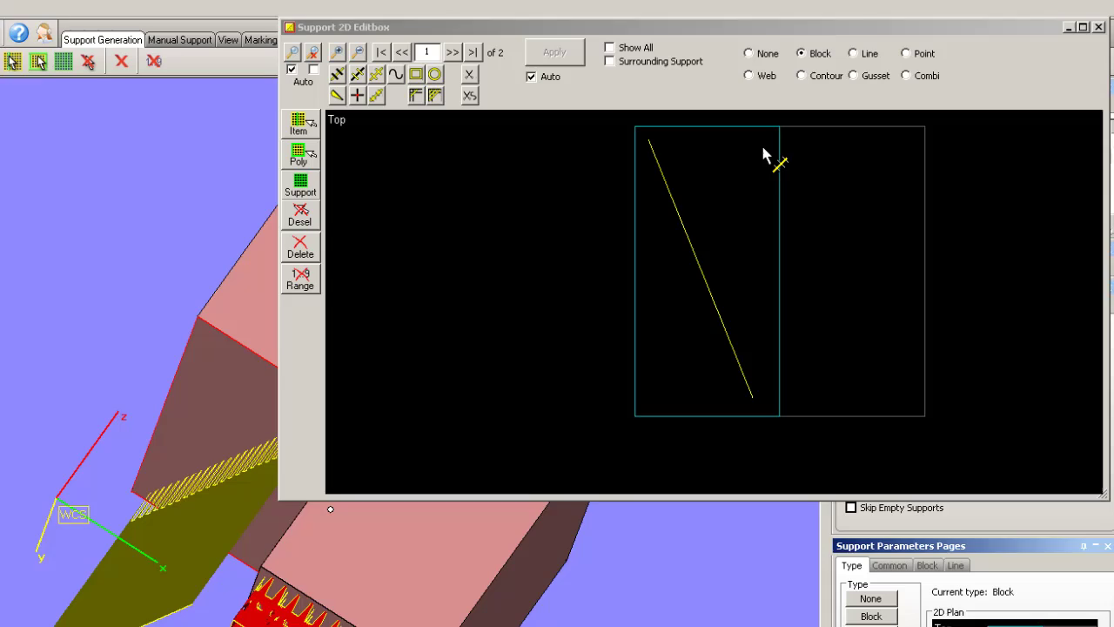
left_click(838, 100)
left_click(786, 262)
left_click(655, 410)
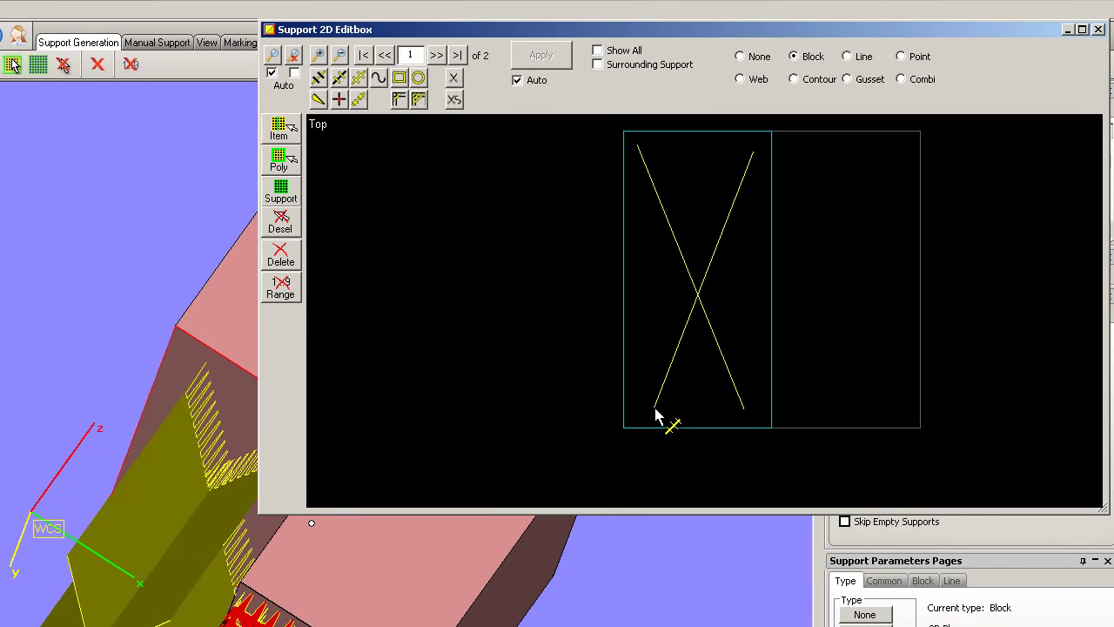
Add a third, slanted support line with short cross lines through the X and inspect the supports in 3D
left_click(359, 79)
left_click(689, 150)
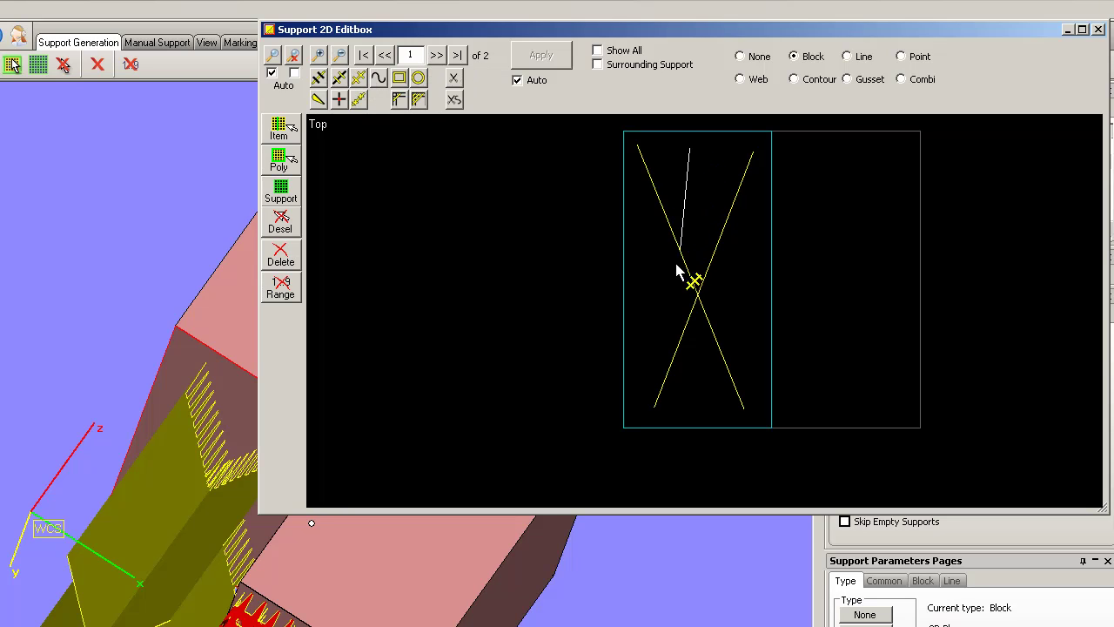
left_click(645, 359)
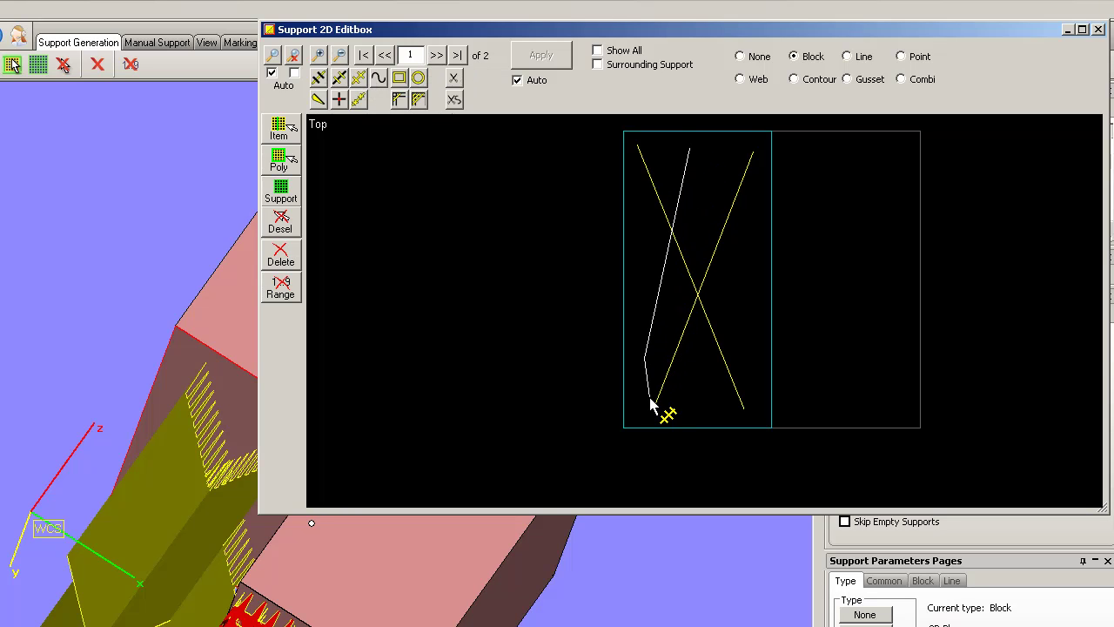
right_click(650, 398)
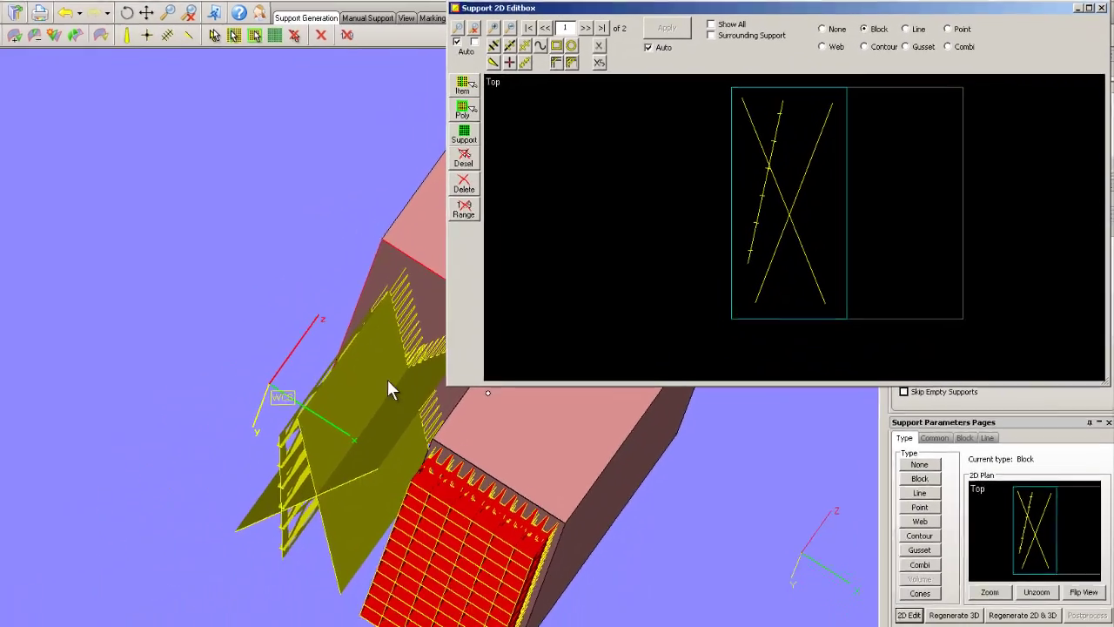
right_click_drag(387, 379, 410, 396)
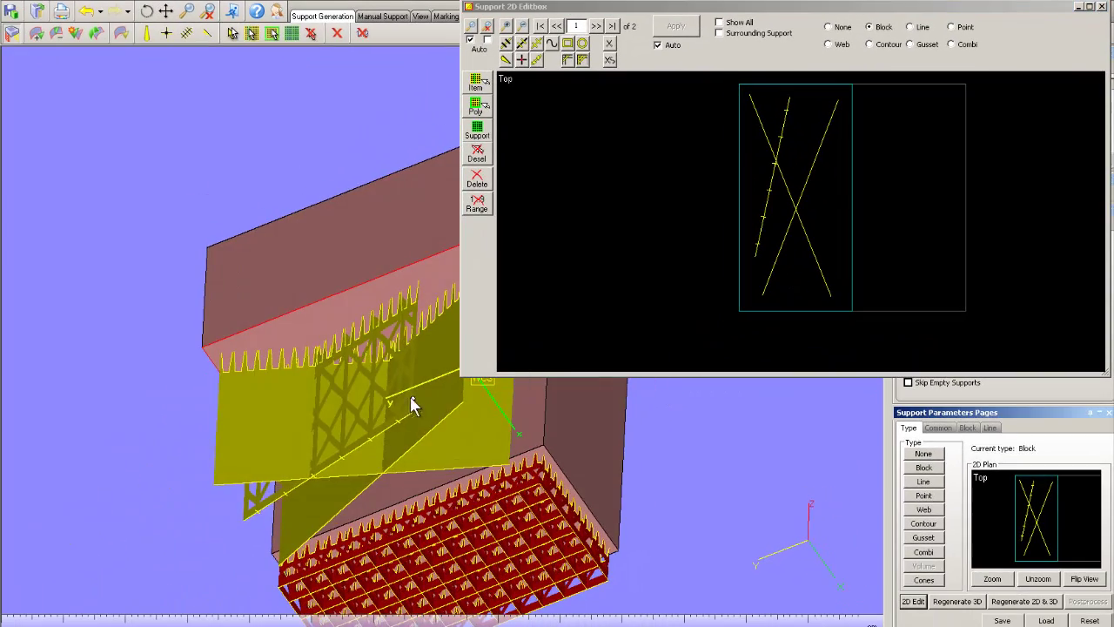
right_click_drag(368, 362, 423, 406)
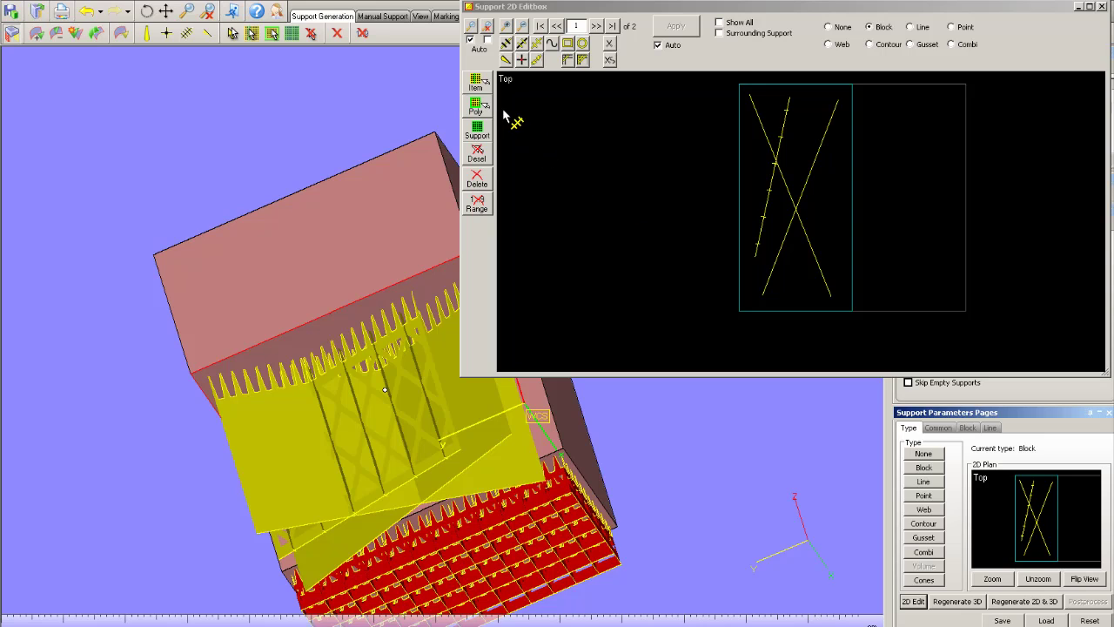
Delete the plain diagonal line that crosses the other two support lines
left_click(477, 83)
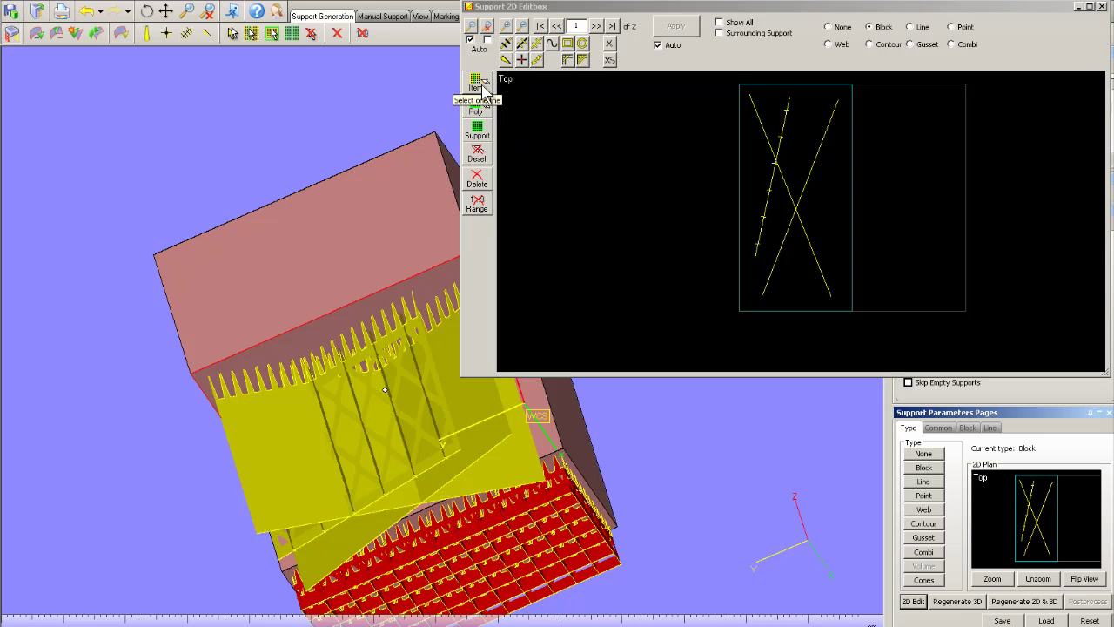
left_click(769, 148)
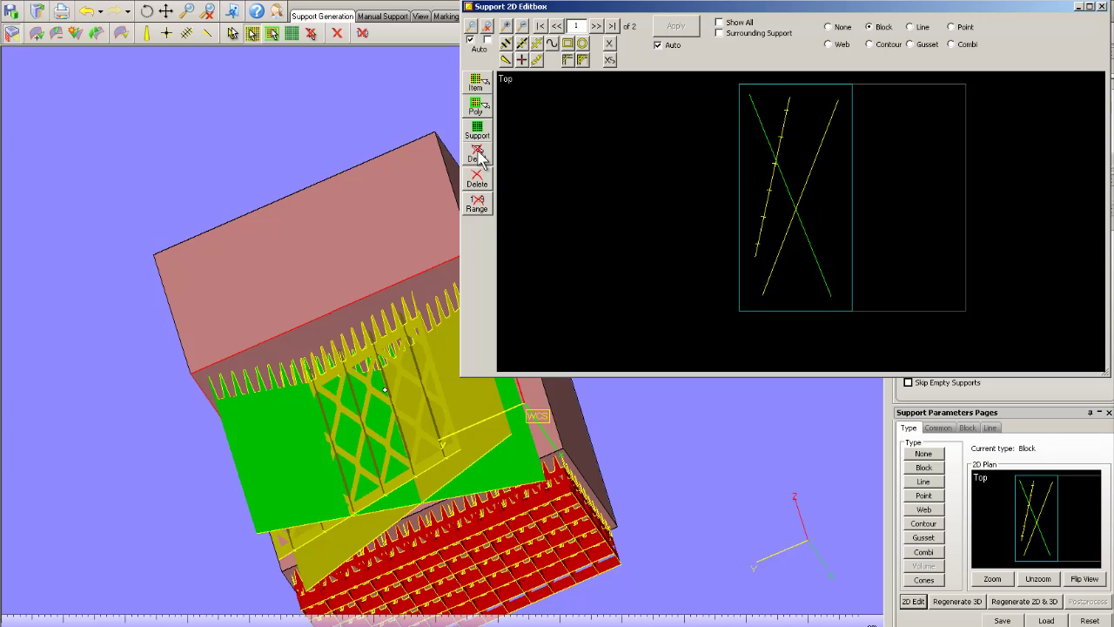
left_click(478, 181)
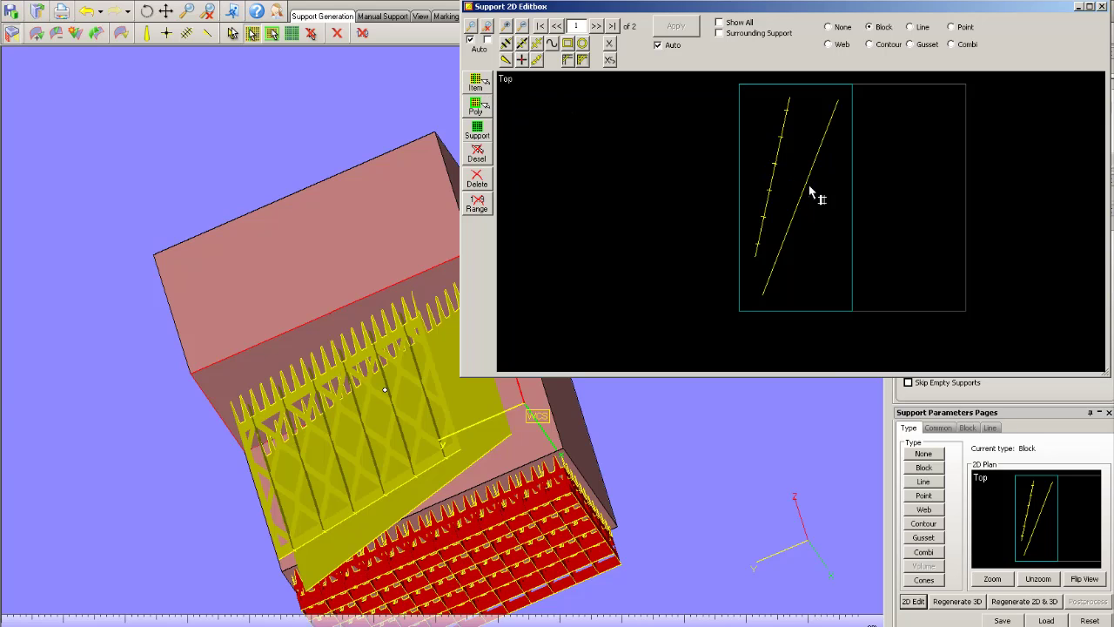
Select the remaining plain diagonal line and clear the selection again
left_click(797, 209)
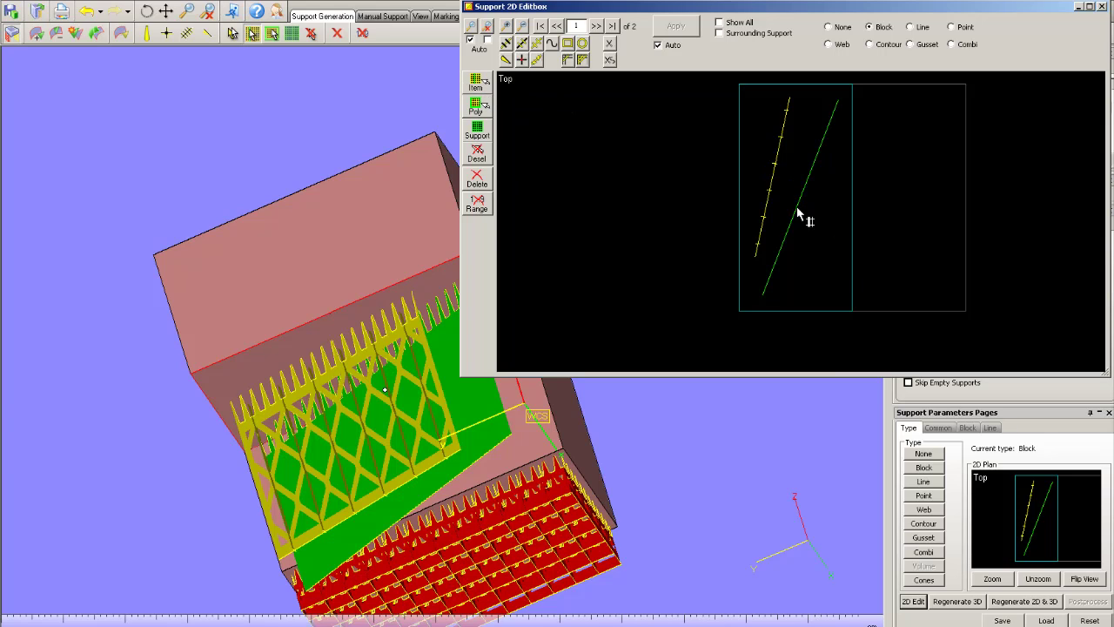
left_click(481, 154)
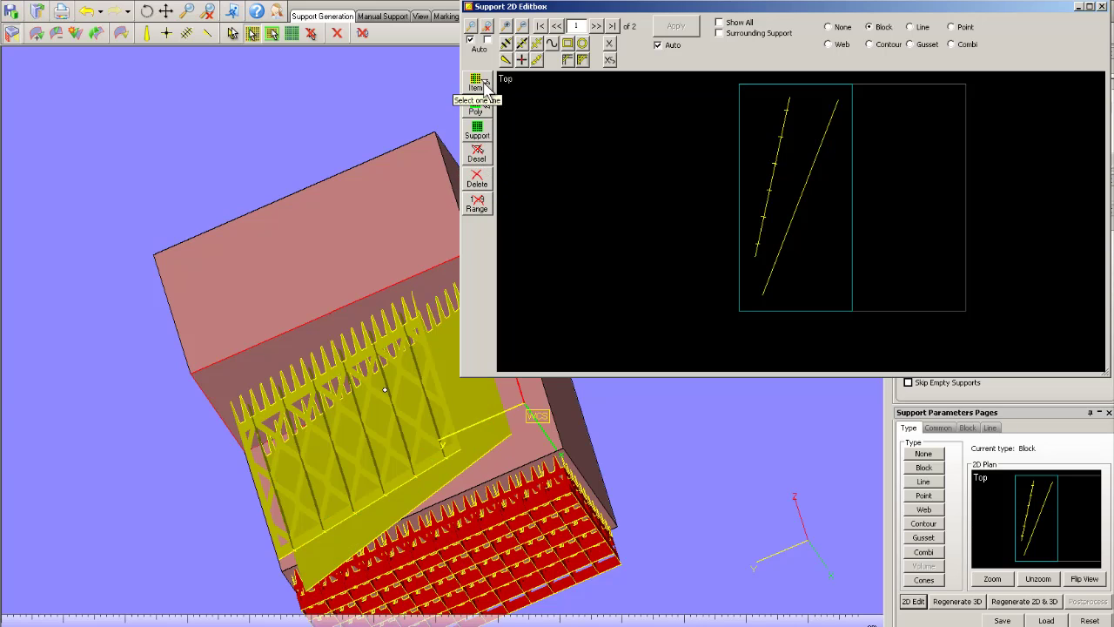
Delete the plain diagonal line beside the slanted line with short cross lines in support 1
left_click(796, 212)
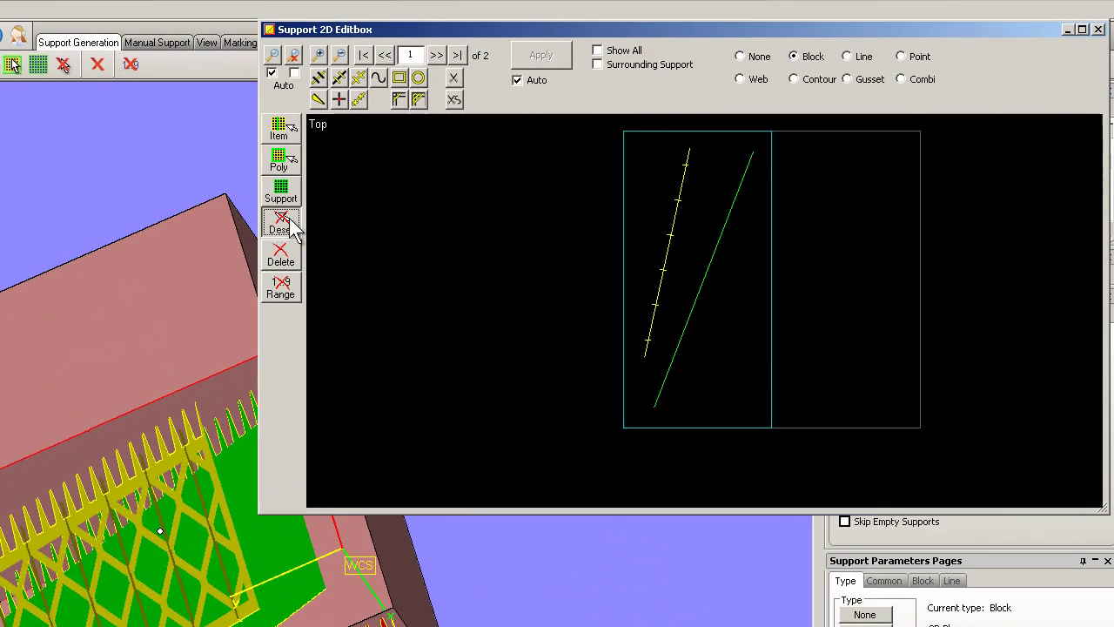
left_click(353, 197)
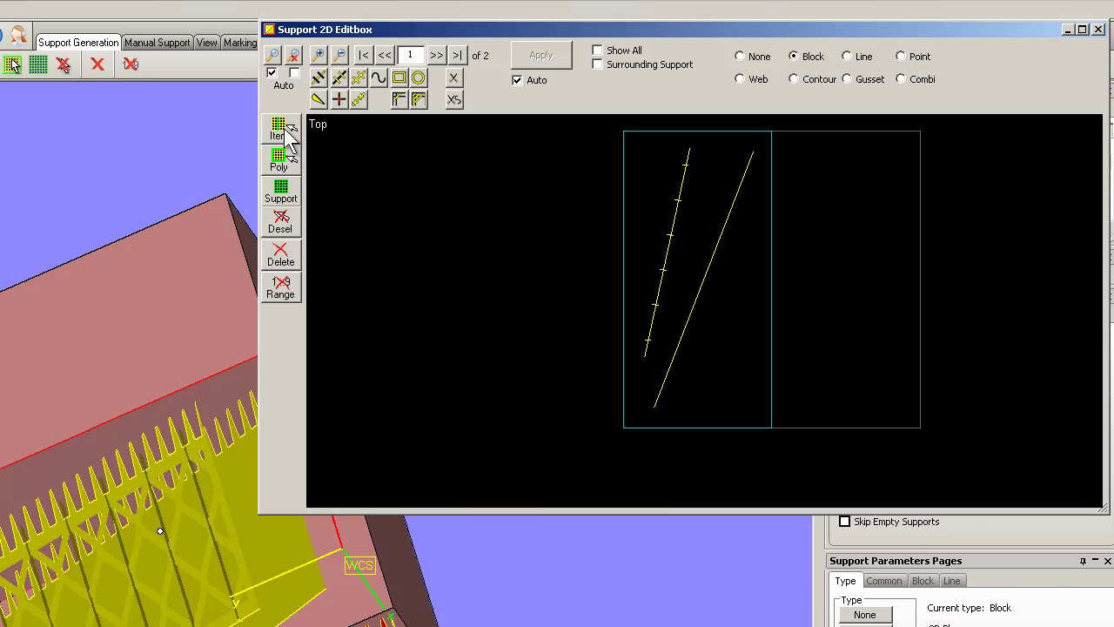
left_click(707, 283)
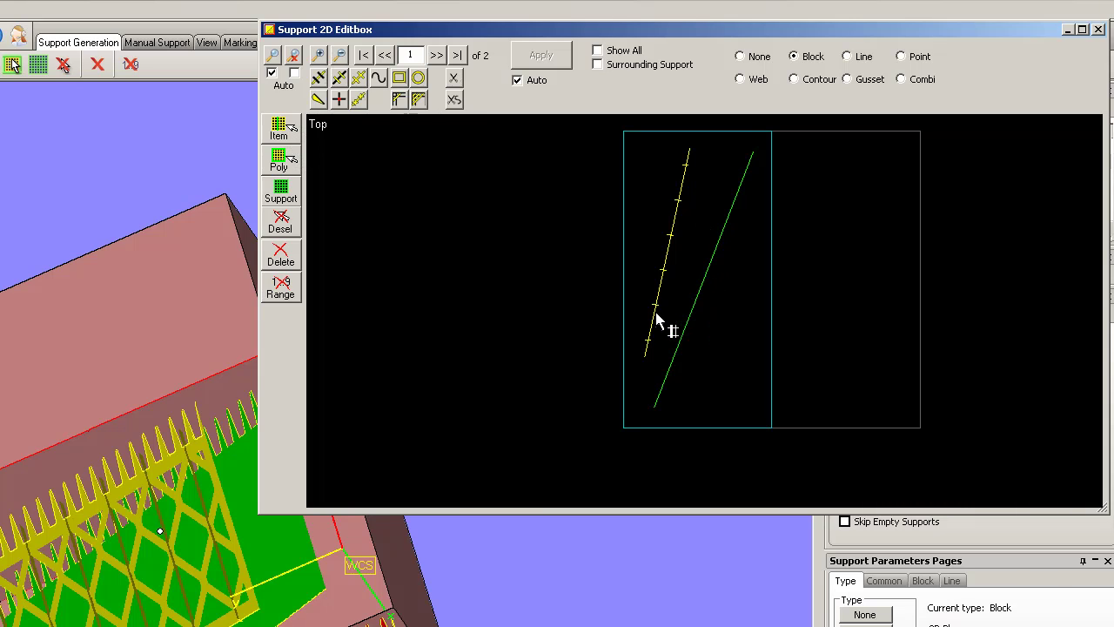
left_click(294, 256)
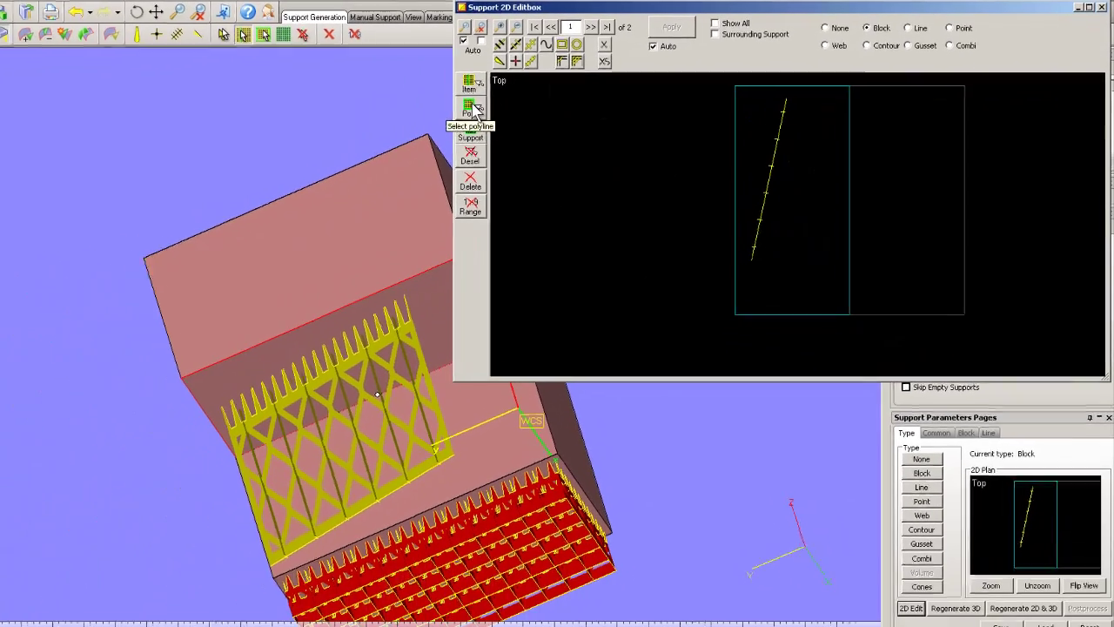
Delete the remaining slanted line with short cross lines by selecting the whole of support 1
left_click(479, 106)
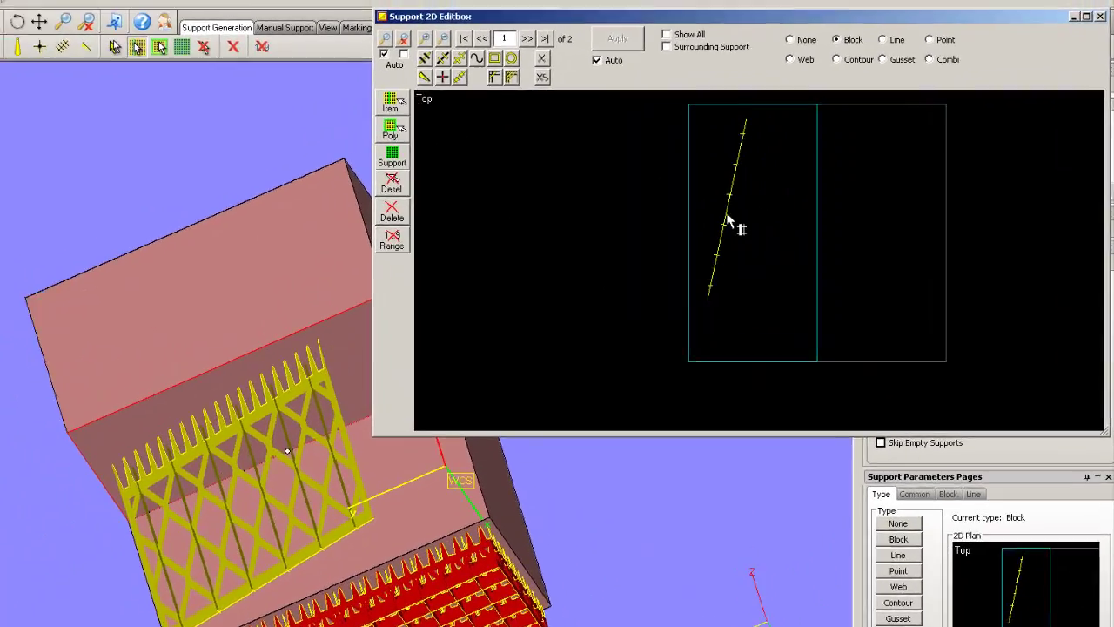
left_click(771, 181)
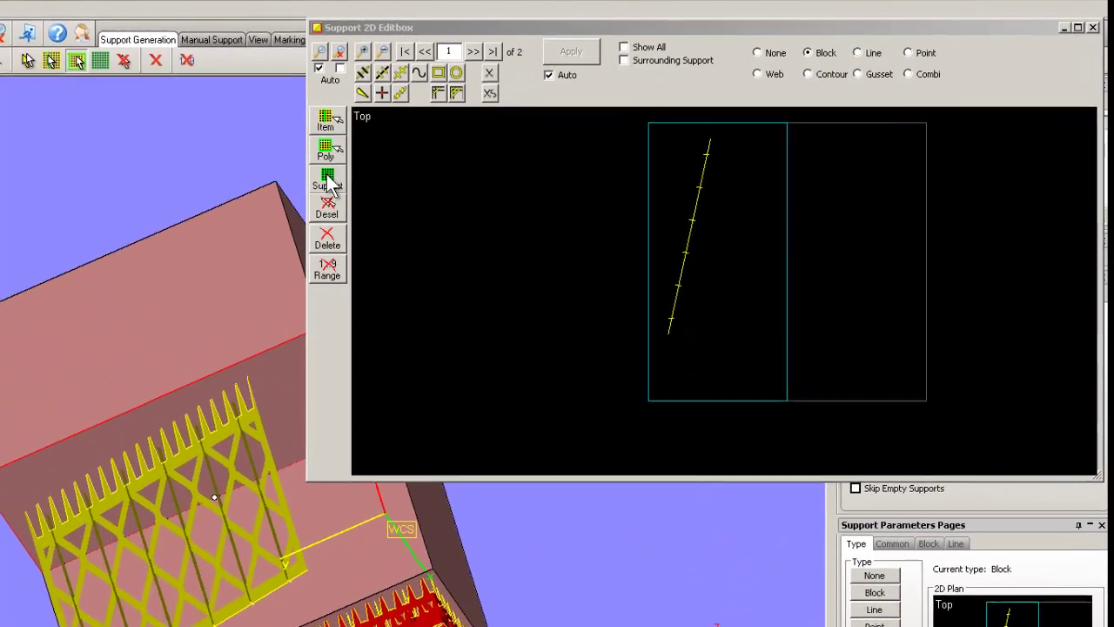
left_click(483, 141)
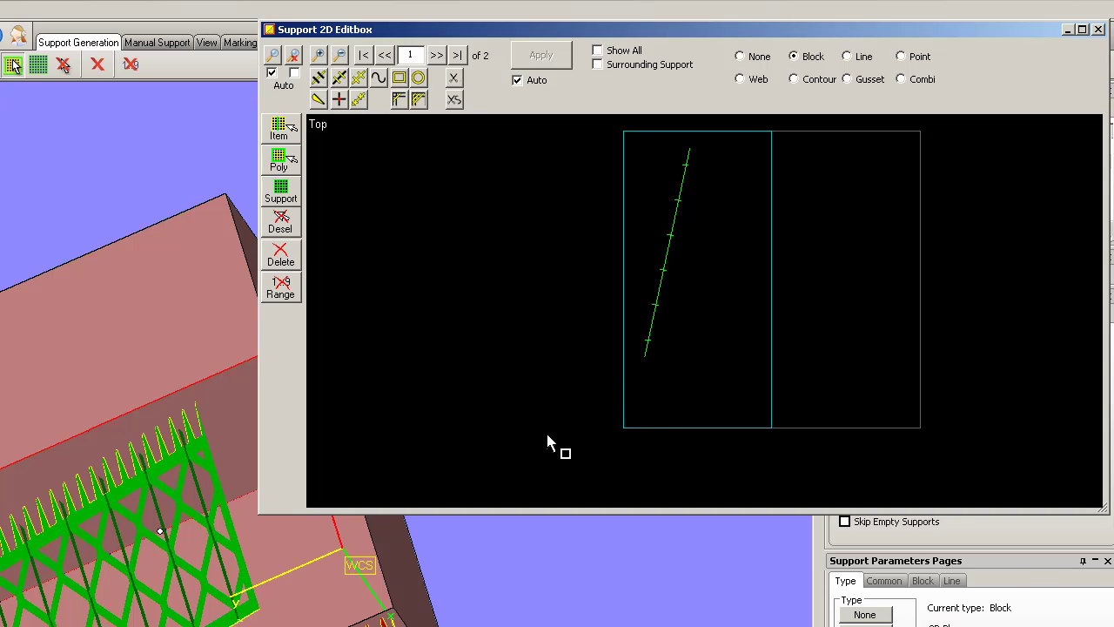
left_click(293, 261)
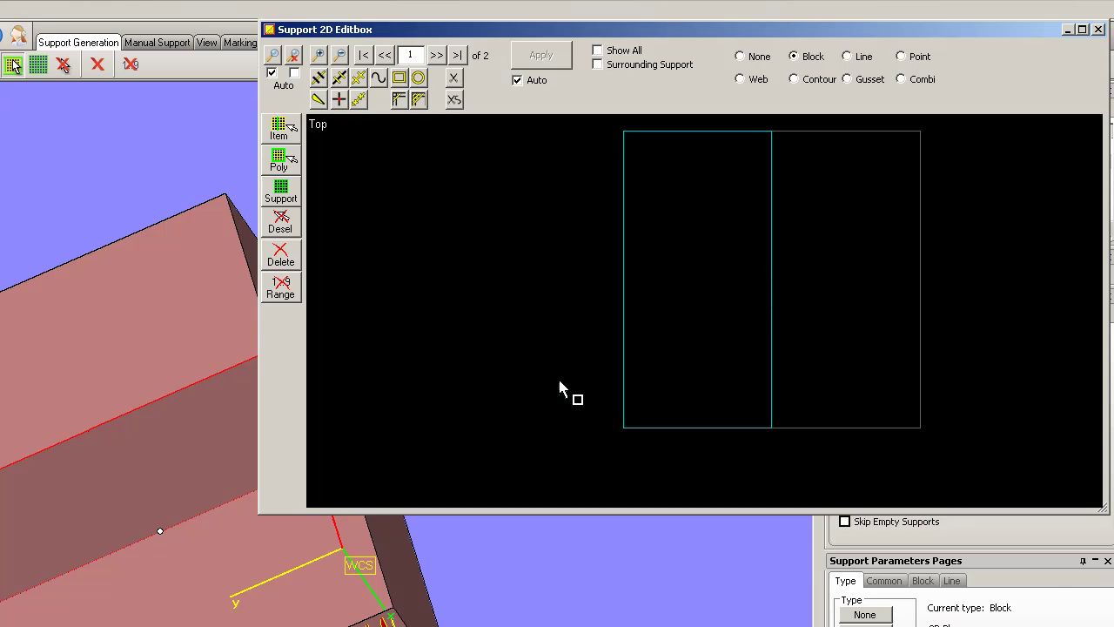
Draw a small circle near the upper-left corner of the empty support 1 outline and a small rectangle just below it
left_click(436, 55)
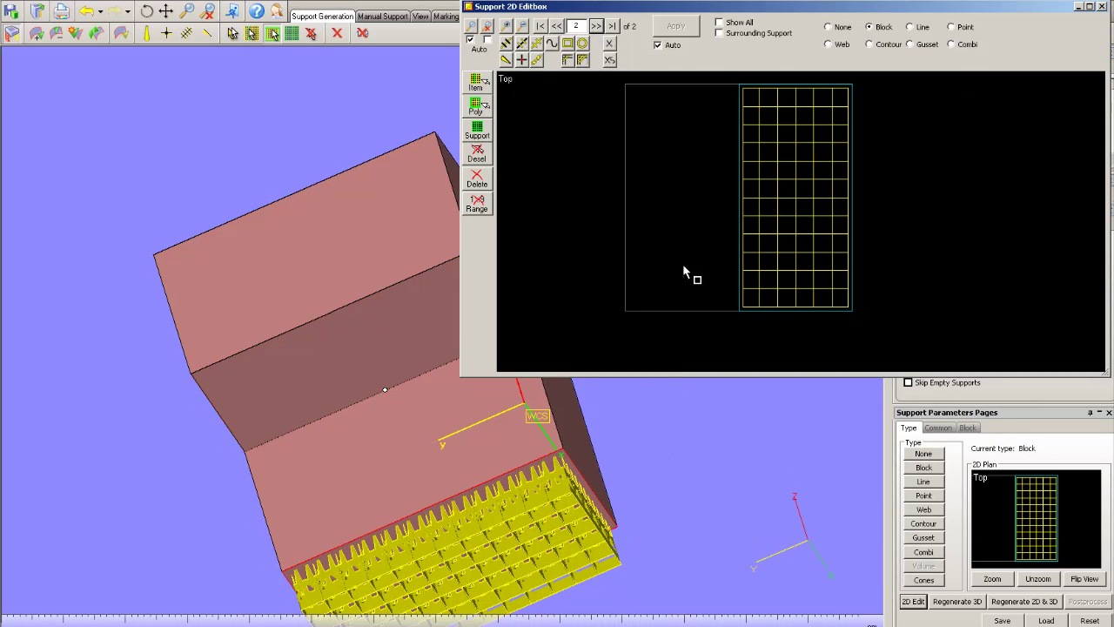
left_click(558, 29)
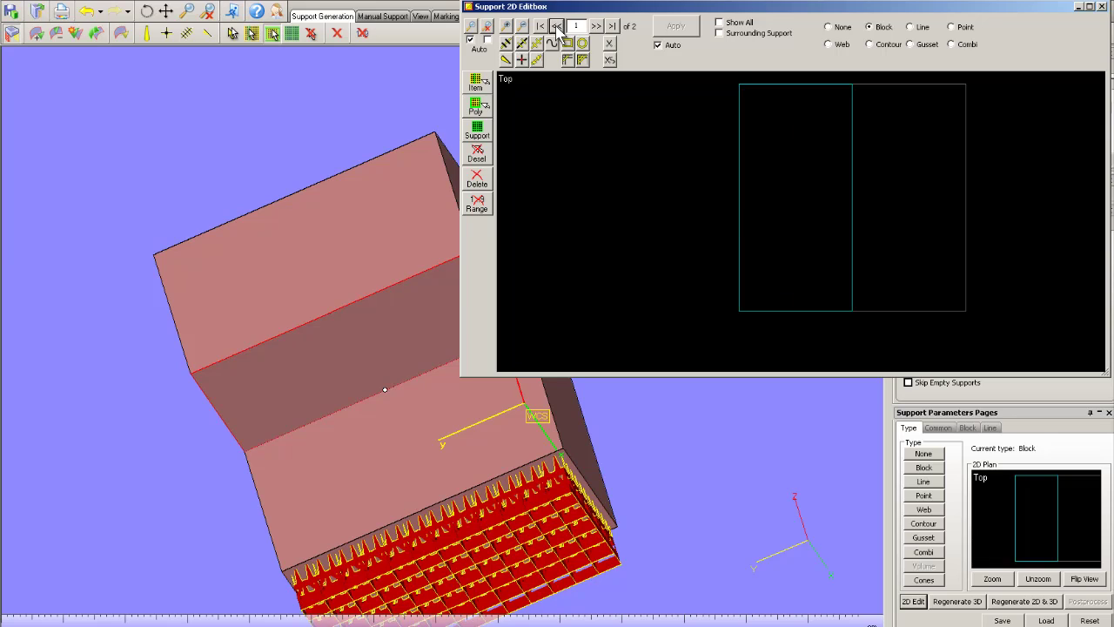
left_click(587, 59)
left_click(753, 108)
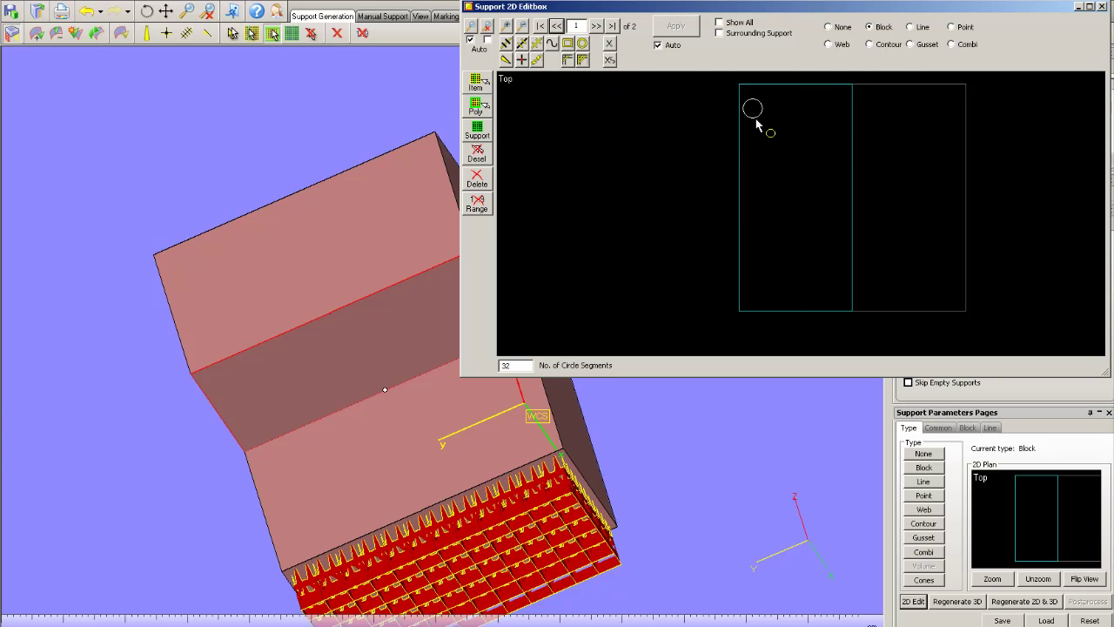
left_click(756, 126)
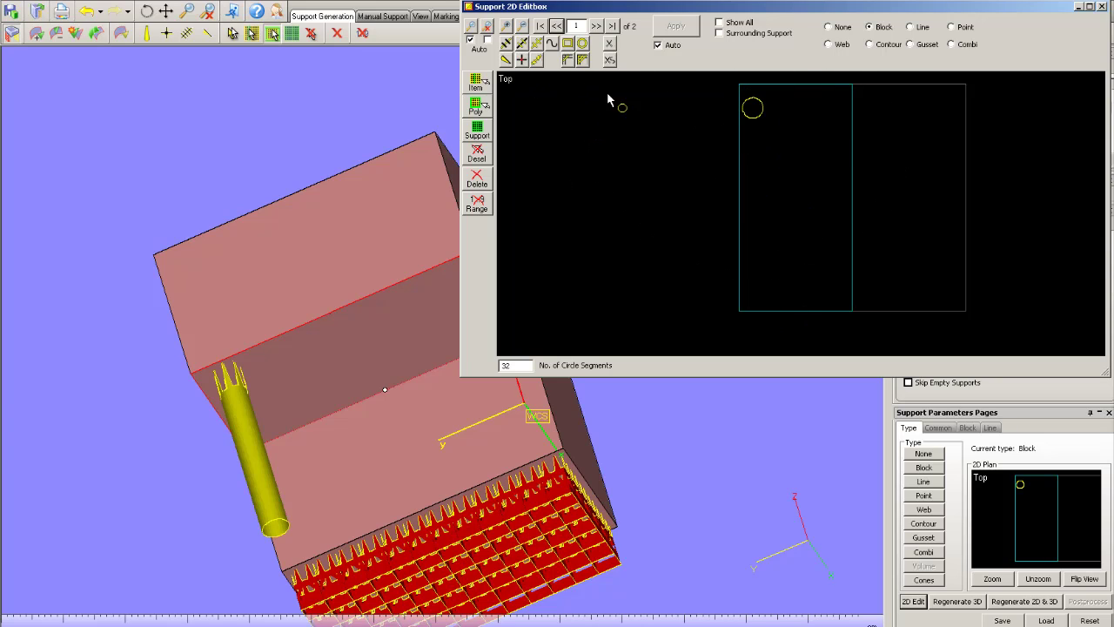
left_click(569, 44)
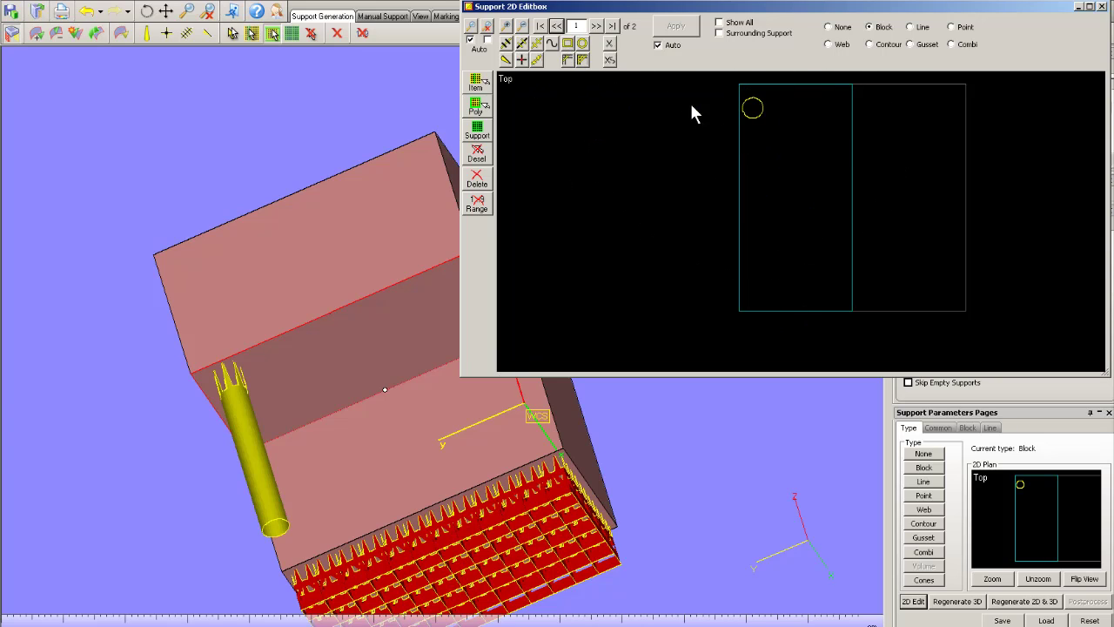
left_click(785, 159)
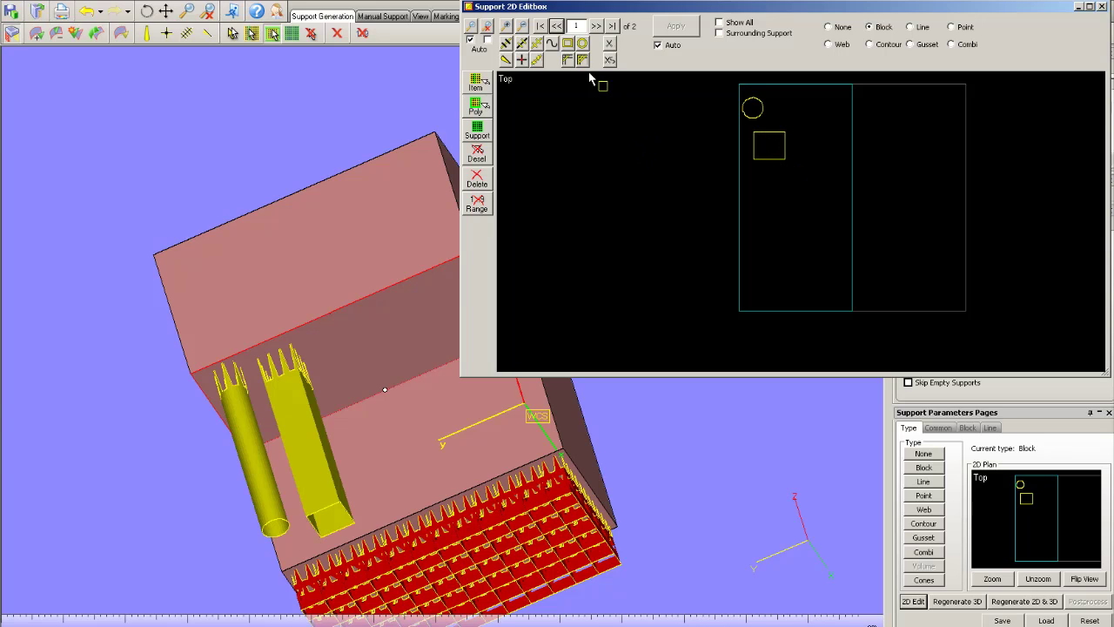
Draw a zigzag polyline of four segments beside and below the rectangle in support 1
left_click(550, 44)
left_click(832, 146)
left_click(800, 180)
double_click(762, 212)
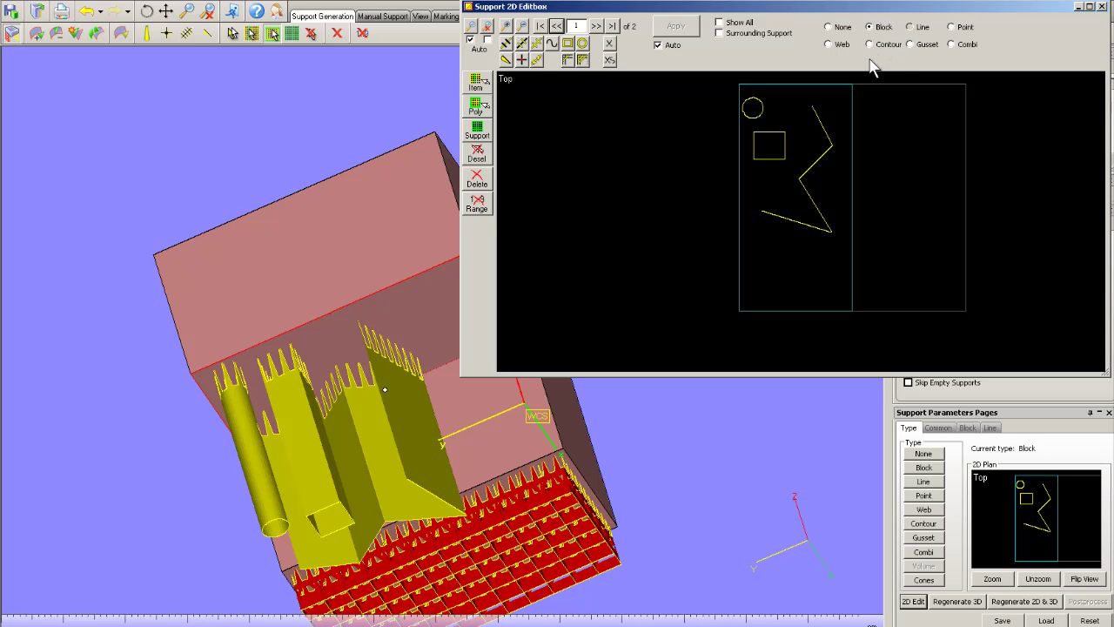
Switch support 1 to the Line type and back to Block, close the 2D editor and inspect the supports in 3D
left_click(909, 27)
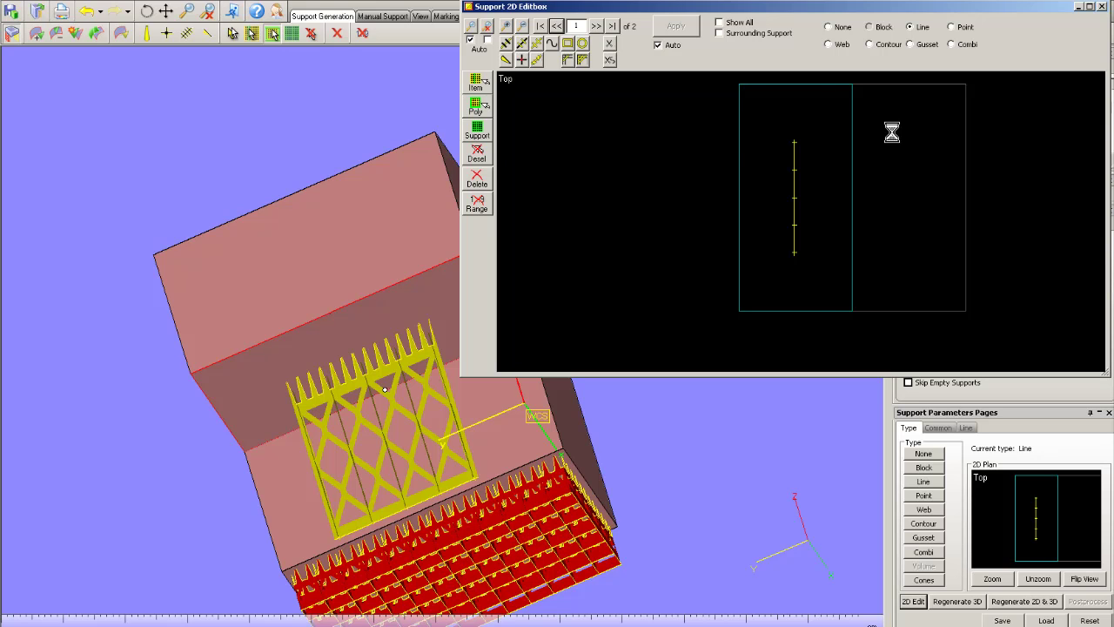
right_click_drag(450, 338, 418, 385)
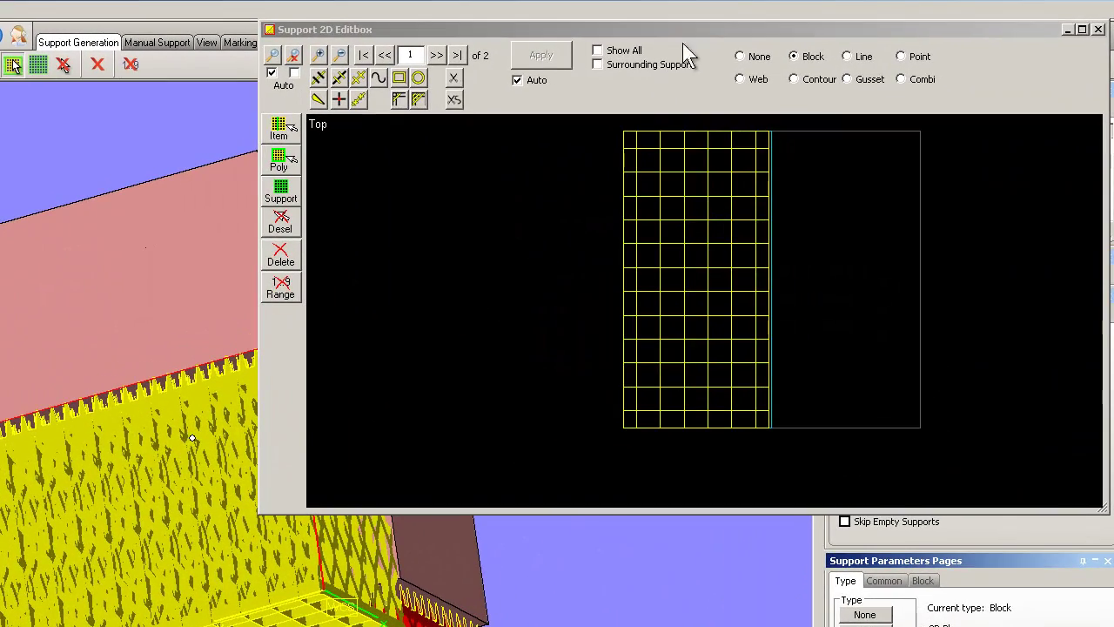
left_click(1099, 31)
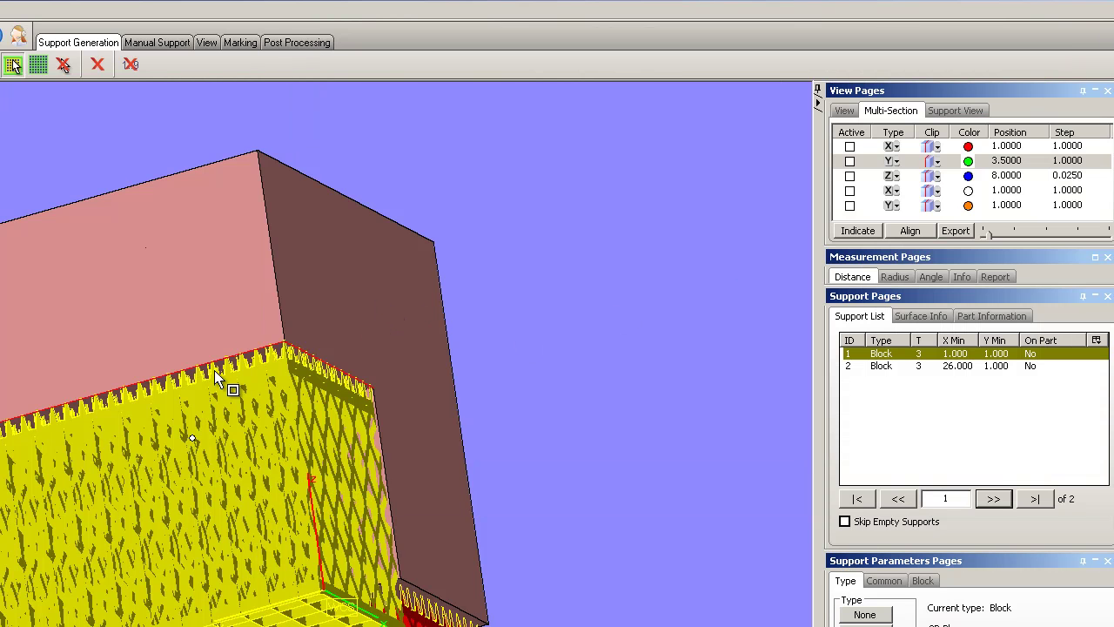
right_click_drag(214, 370, 458, 360)
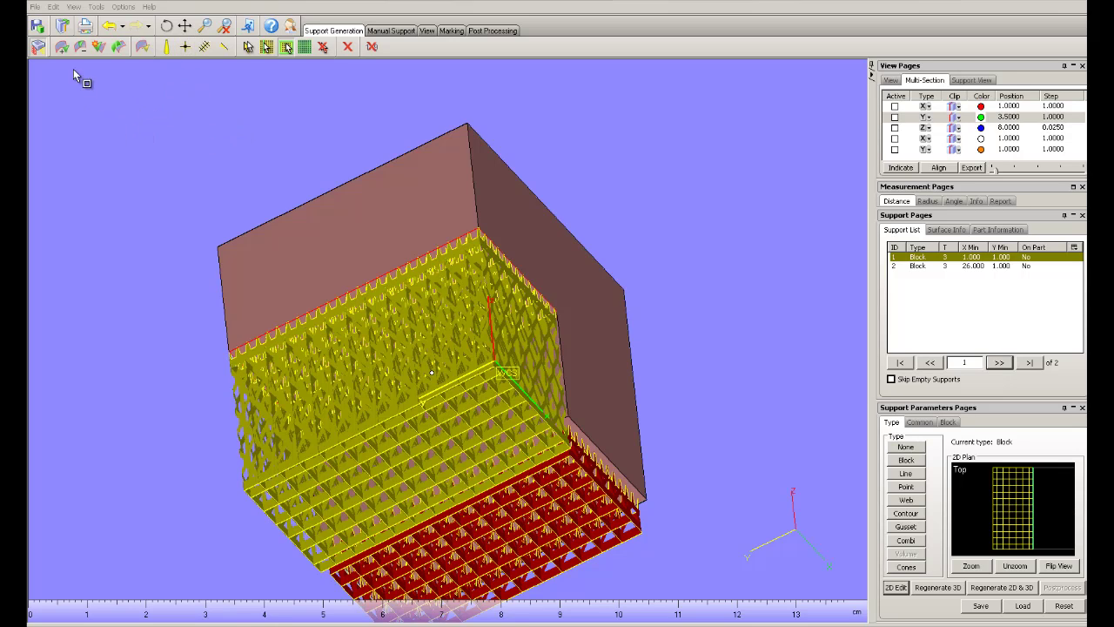
left_click(40, 49)
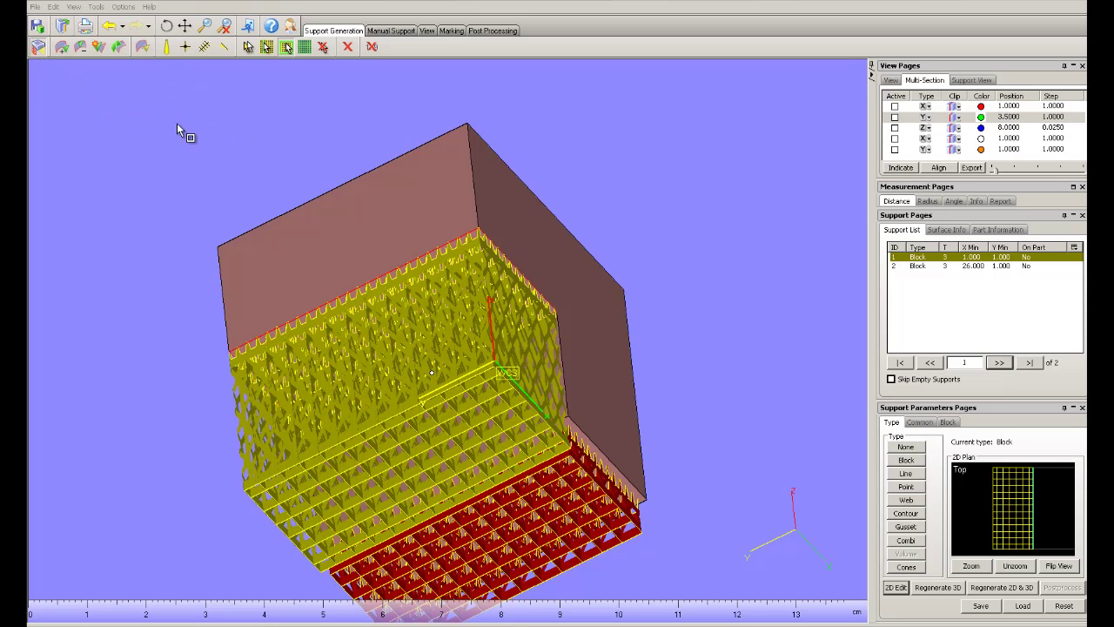